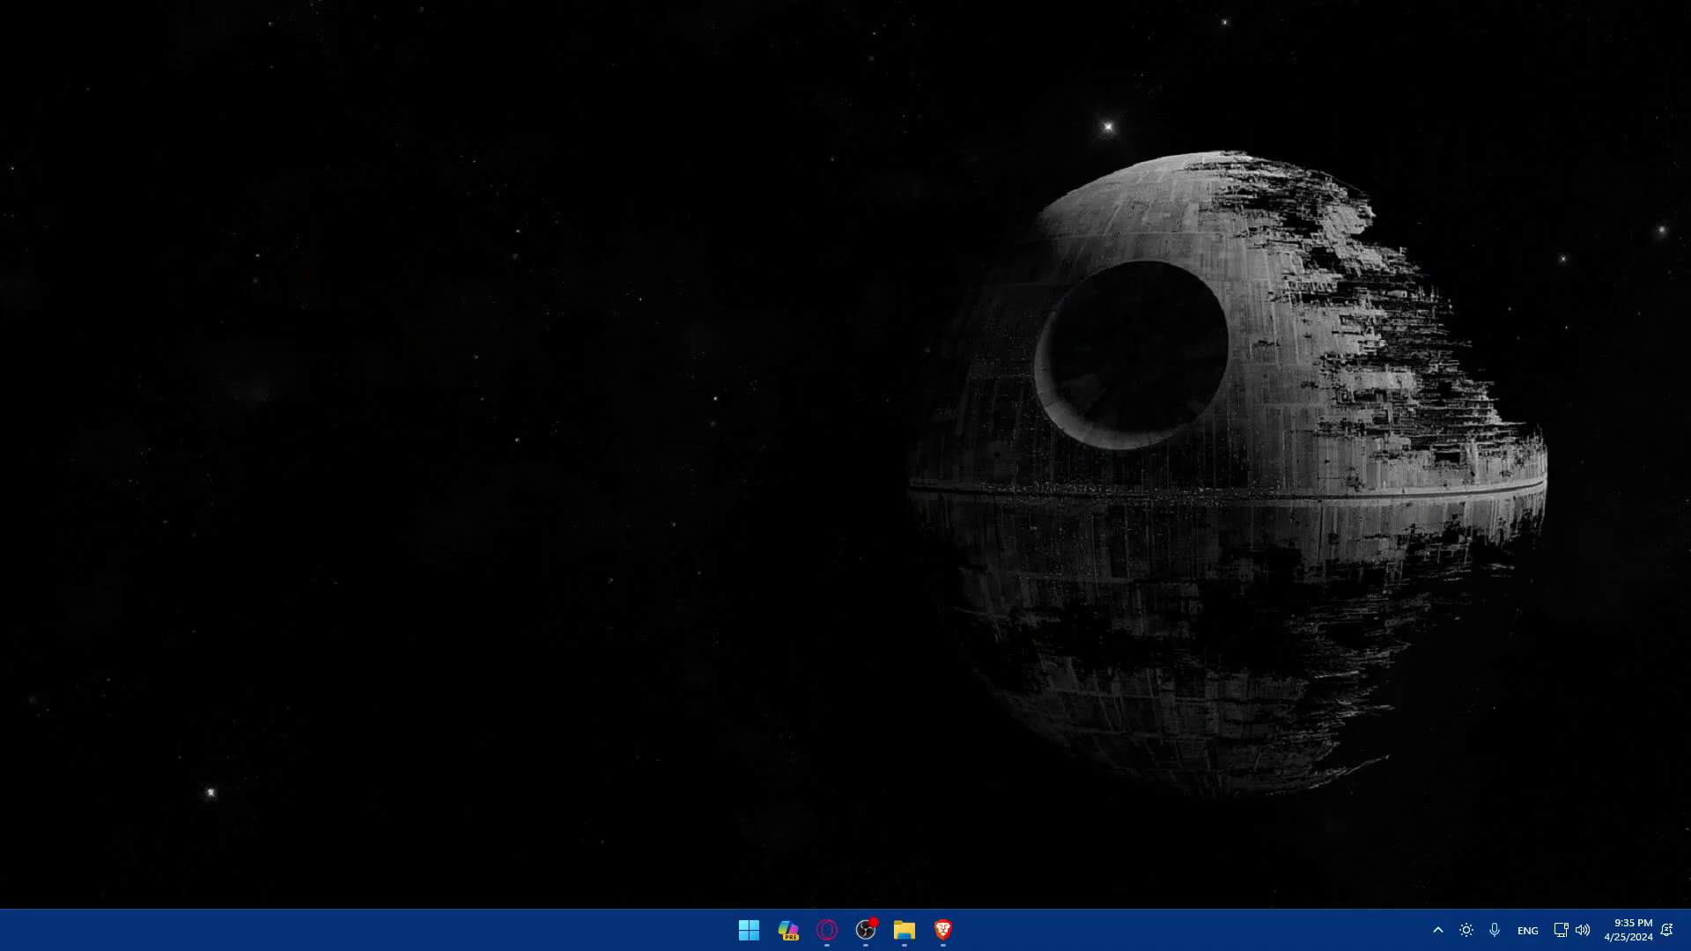
# - Open Brave and go to smoobu.com
pyautogui.click(942, 929)
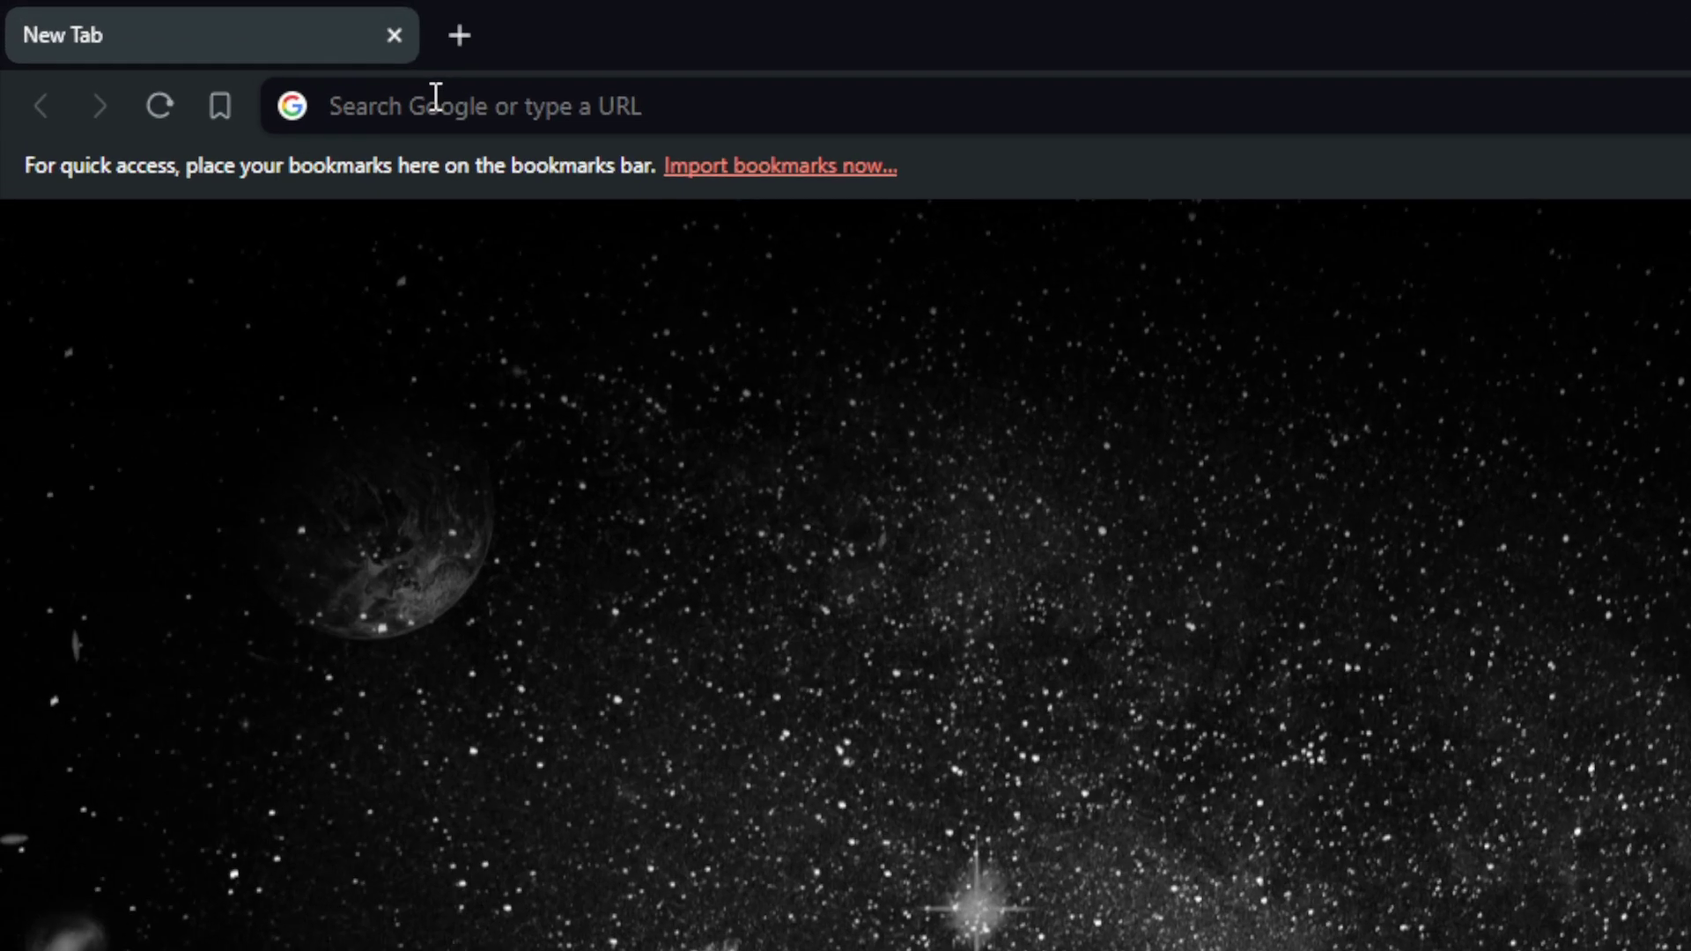
pyautogui.click(217, 49)
pyautogui.write('smoobu.')
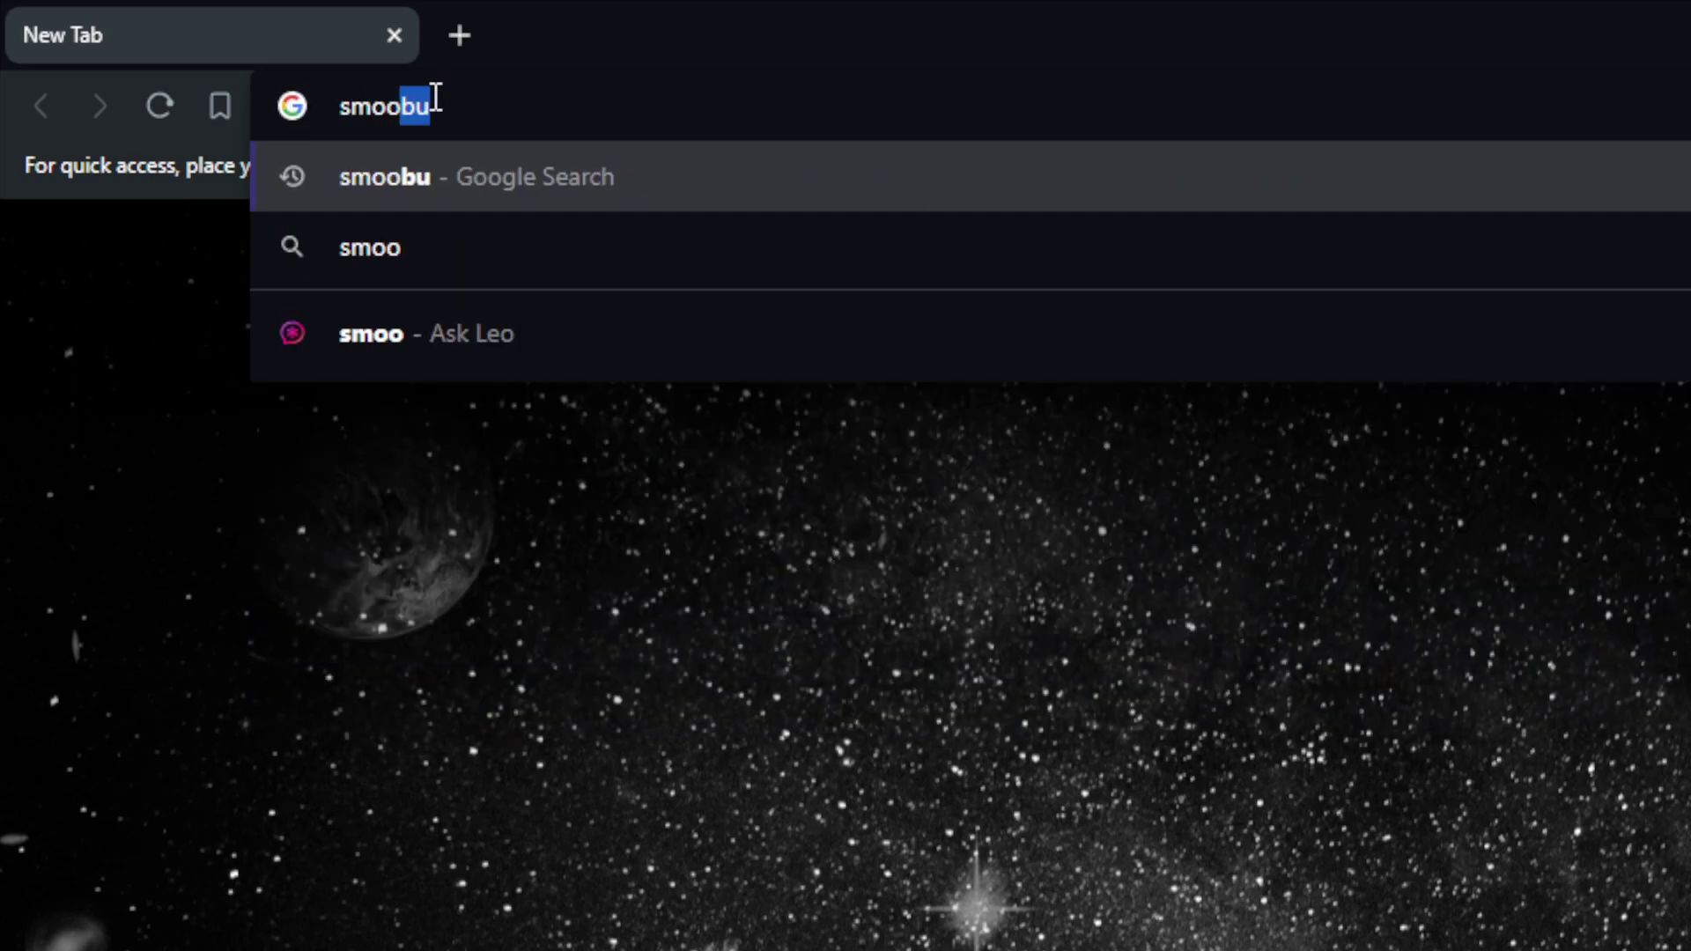
pyautogui.write('com')
pyautogui.press('Return')
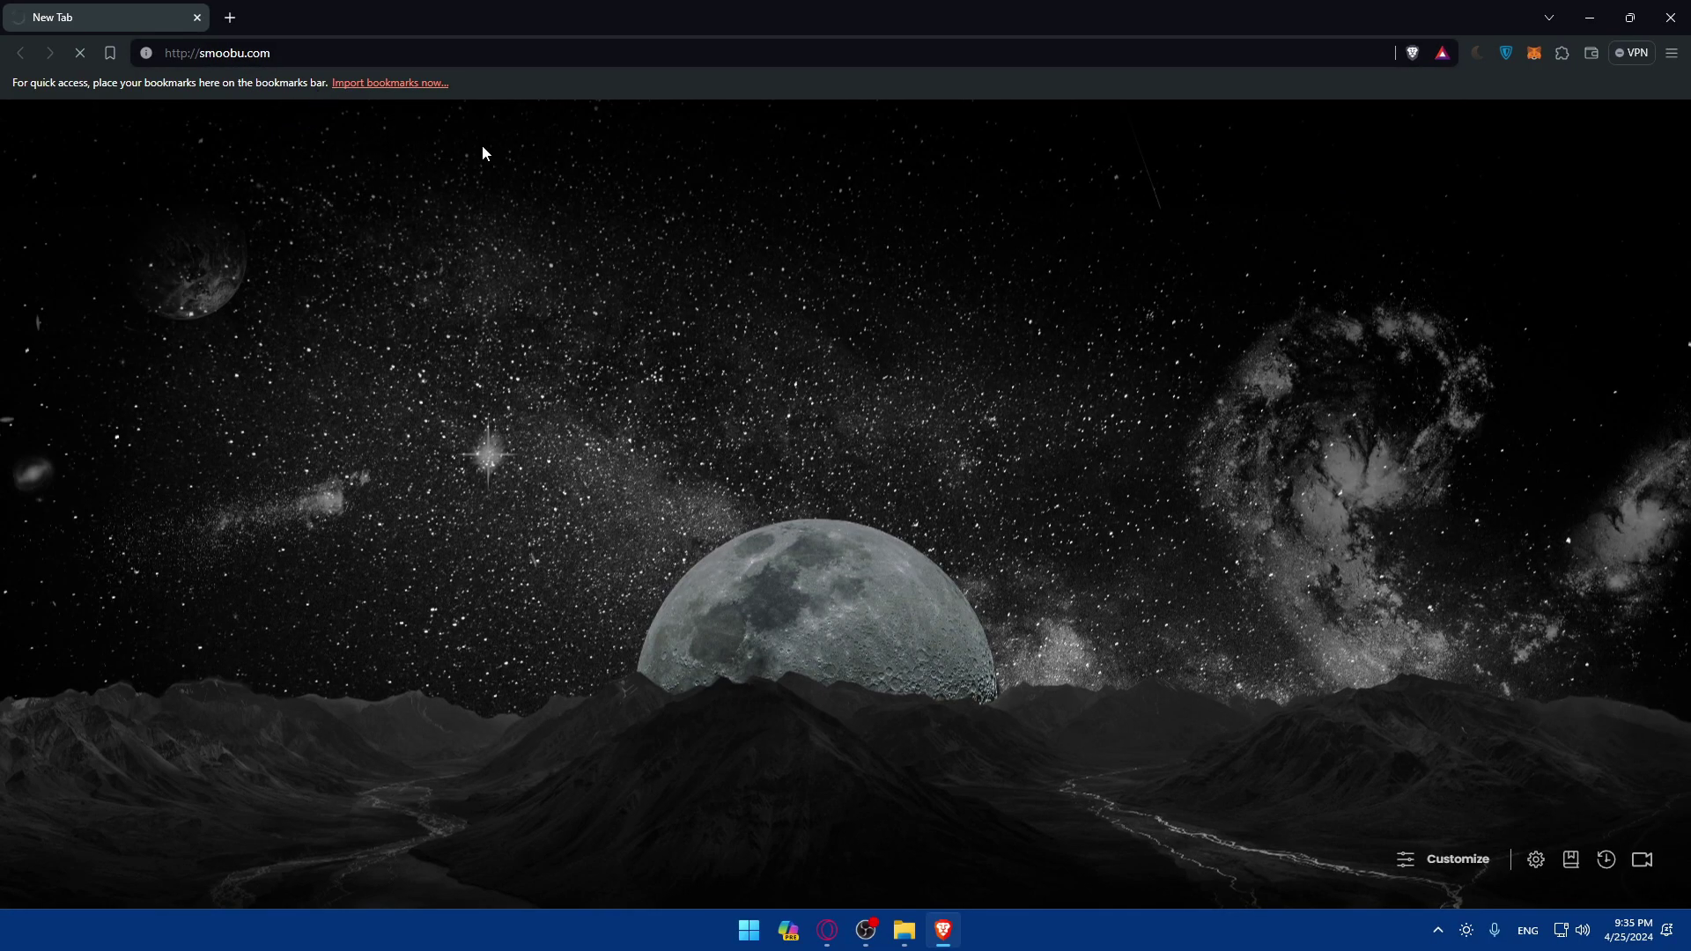
# - Correct the web address so the Smoobu homepage loads
pyautogui.doubleClick(305, 49)
pyautogui.press('BackSpace')
pyautogui.press('BackSpace')
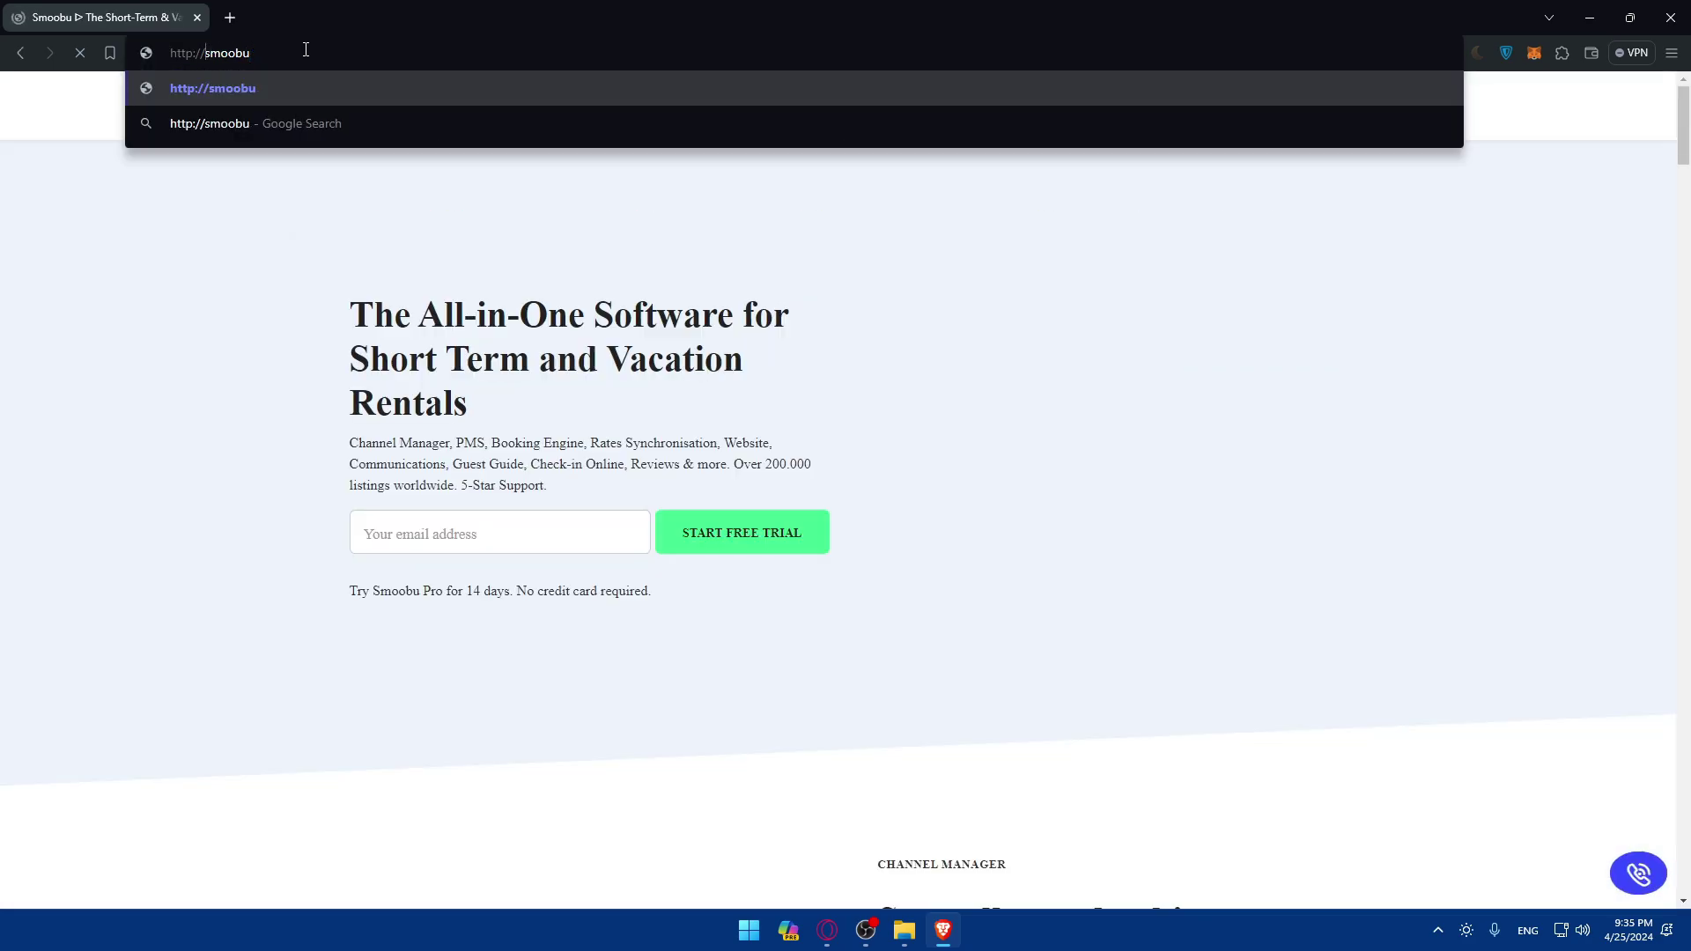
pyautogui.press('Return')
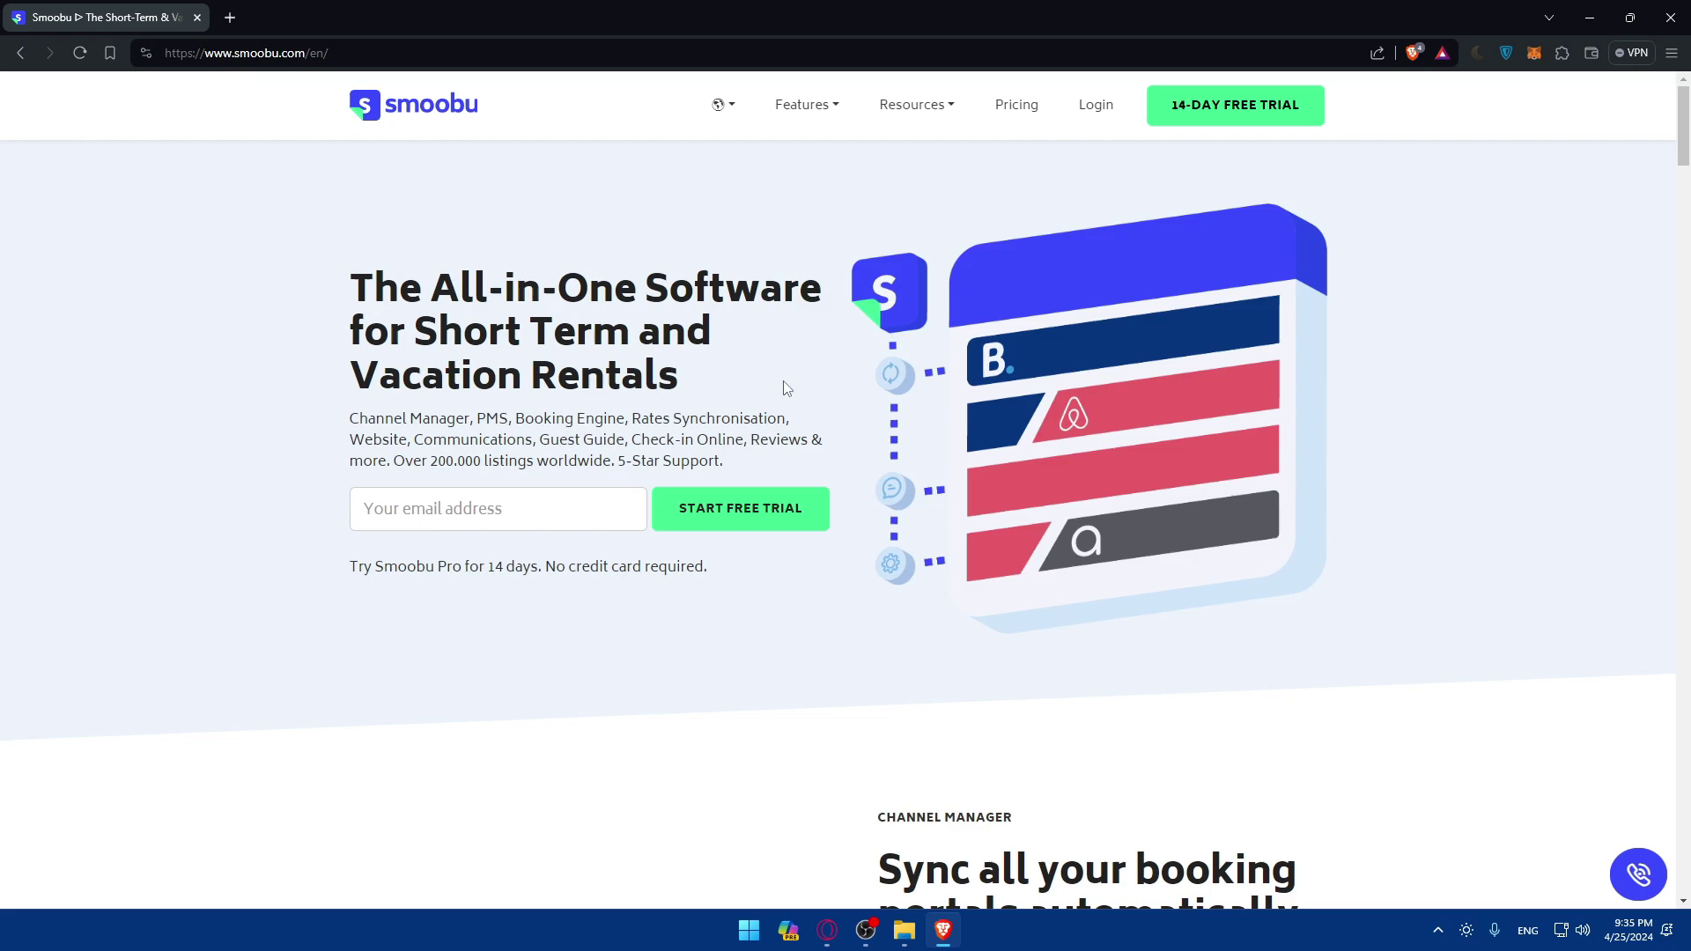
pyautogui.scroll(-2, 758, 379)
pyautogui.scroll(2, 757, 368)
# - Look at the Smoobu login page in a new tab, close it, and open Pricing
pyautogui.click(1093, 106)
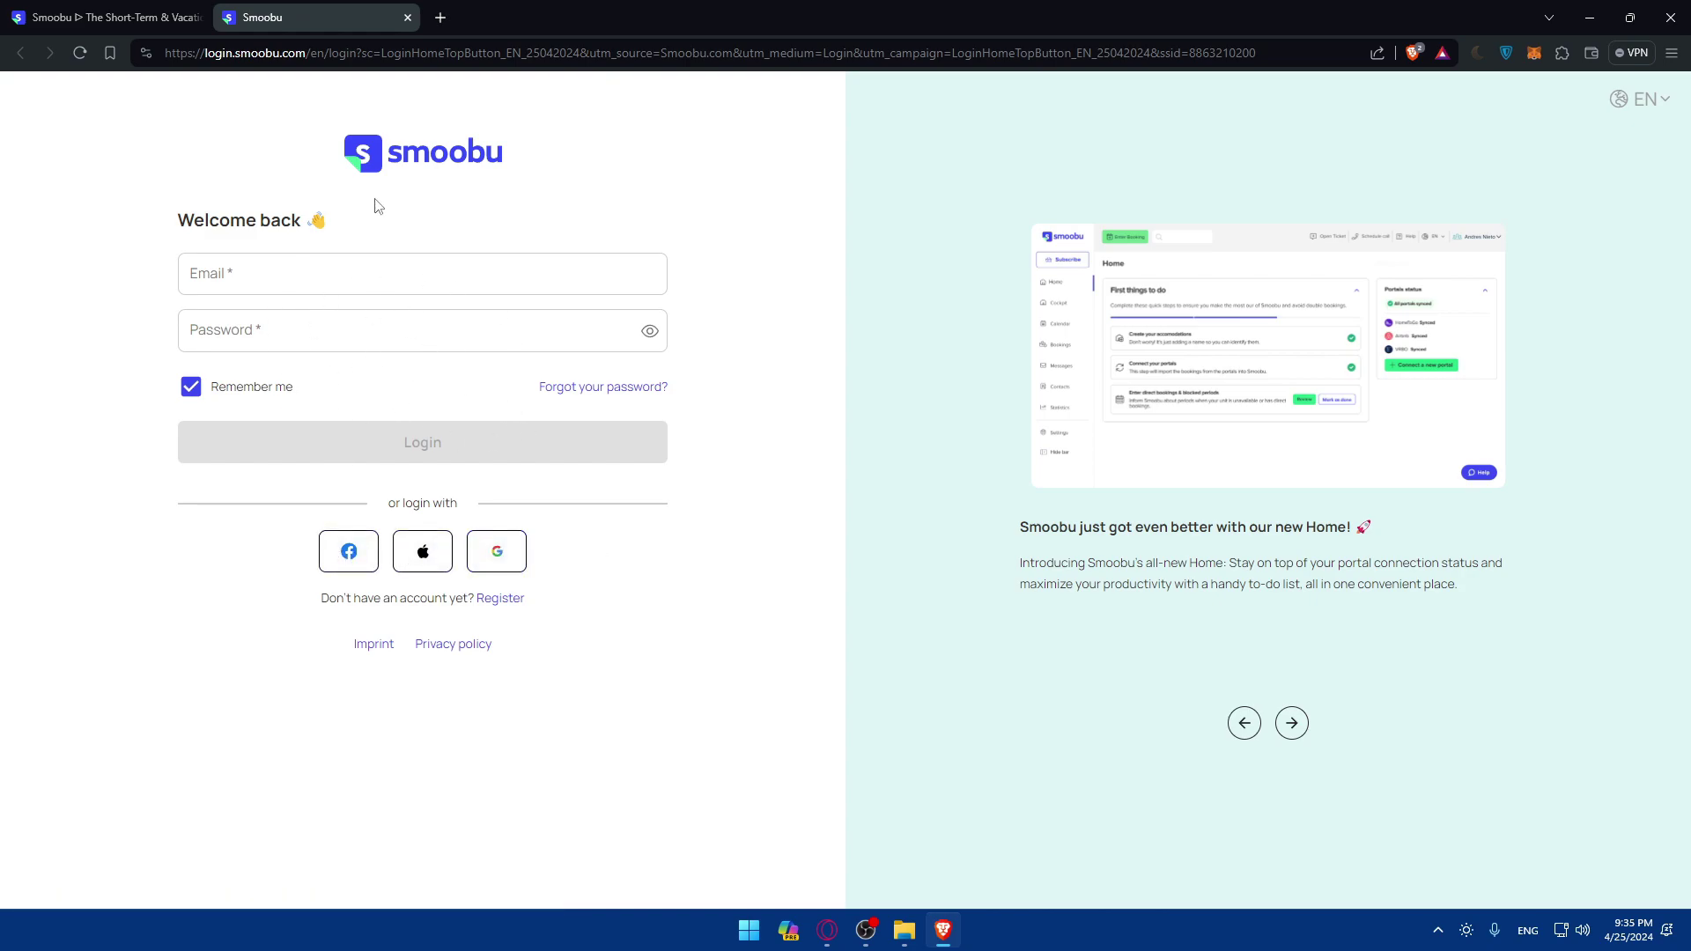
pyautogui.click(408, 16)
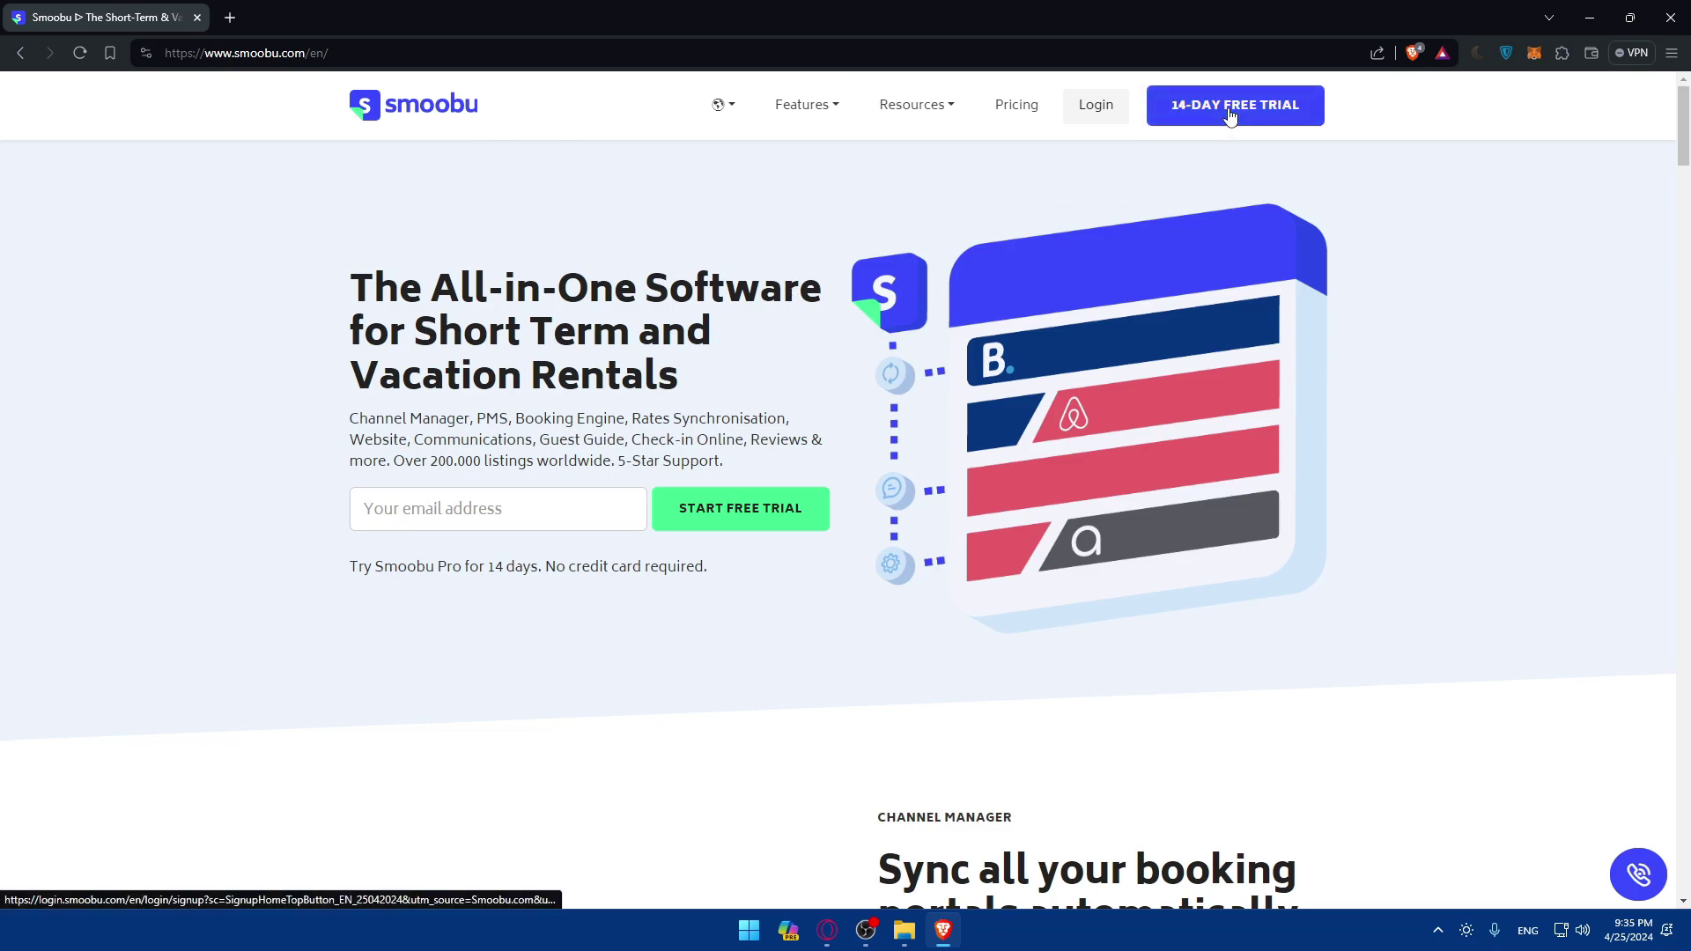
pyautogui.click(1014, 106)
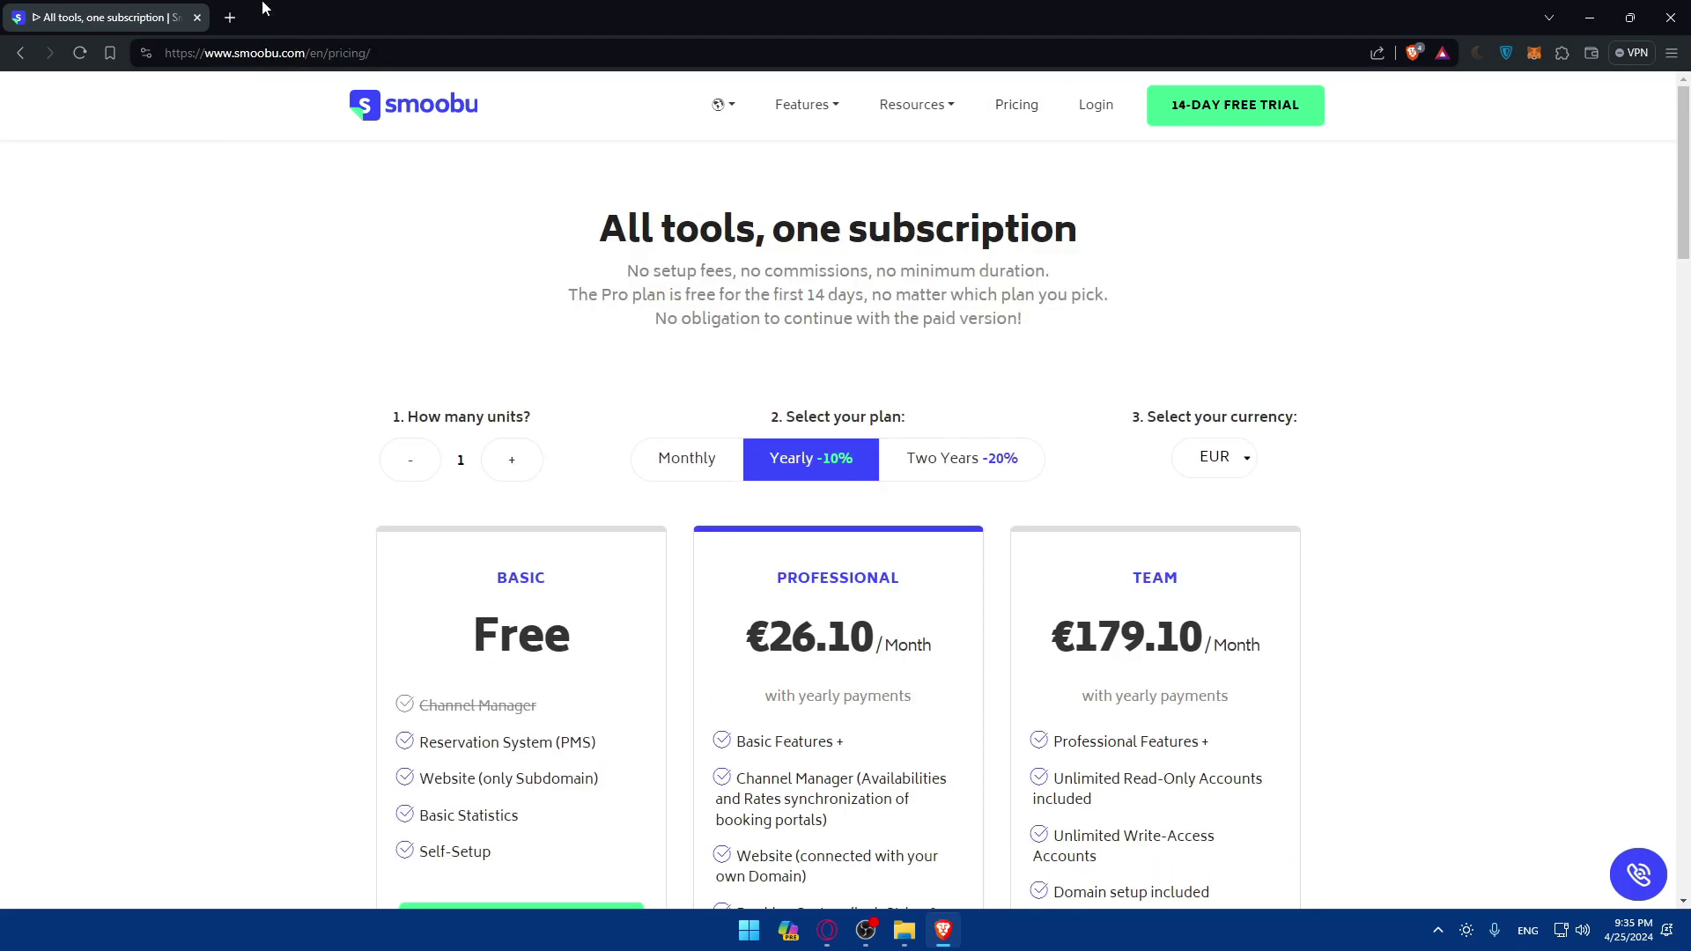
# - Load airbnb.com in a new browser tab
pyautogui.click(230, 17)
pyautogui.write('airbnb.com')
pyautogui.press('Return')
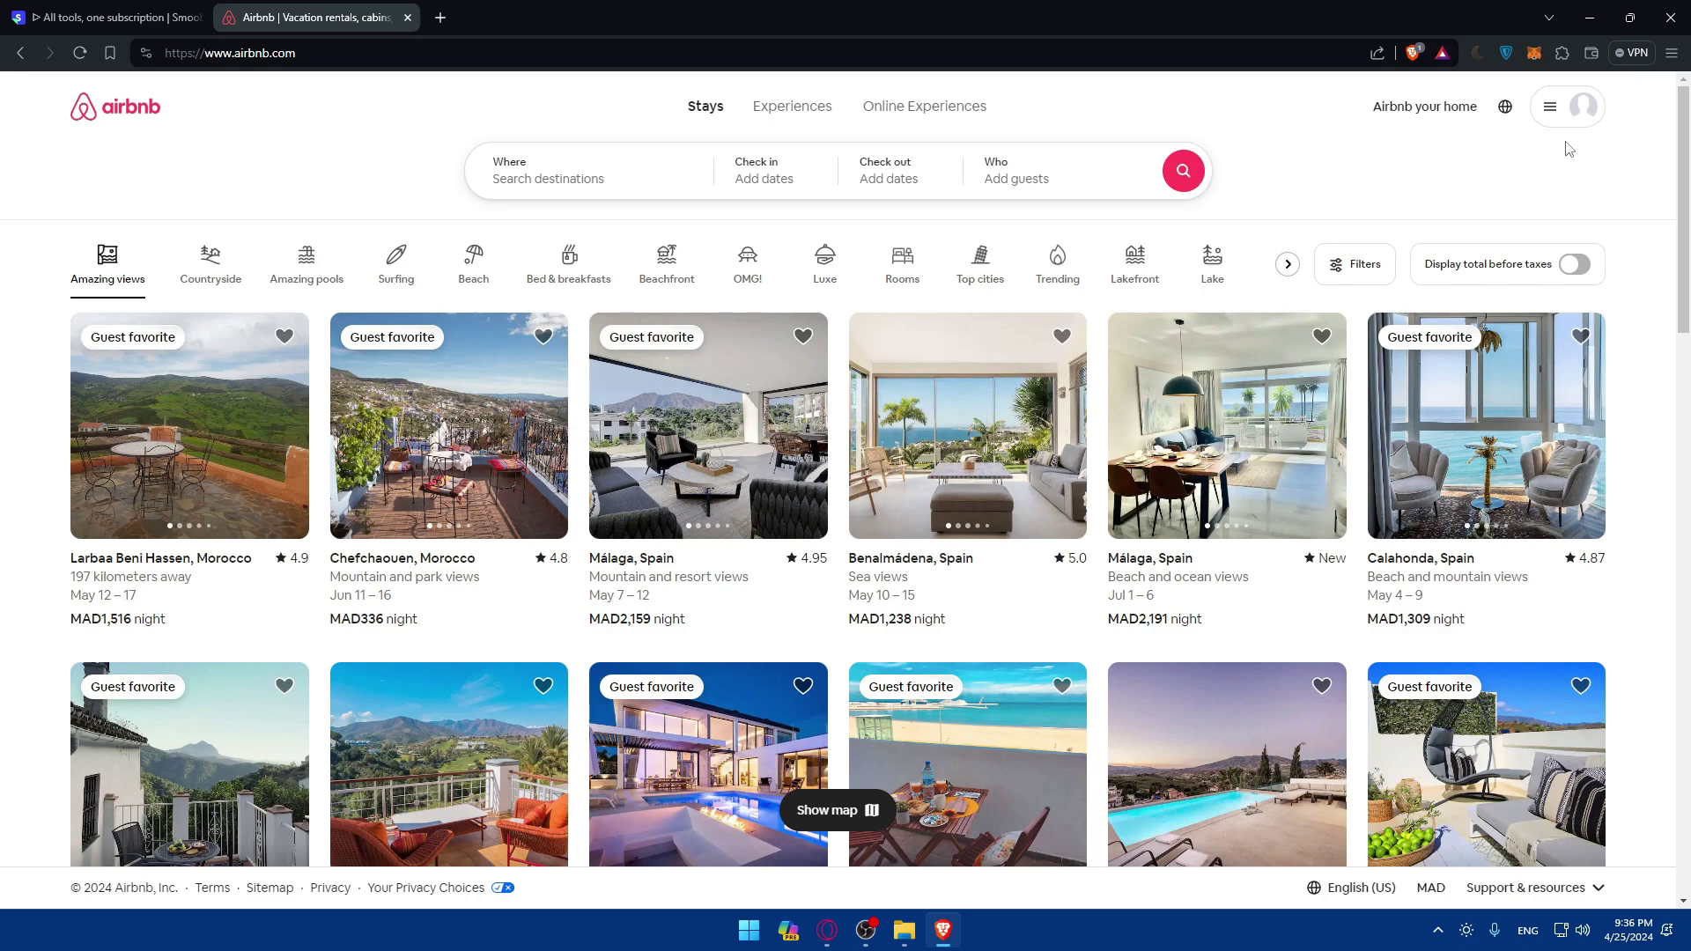
# - Try Airbnb's log in form in a private window, close it, and check the account menu
pyautogui.hotkey('ctrl', 'shift', 'n')
pyautogui.write('airbnb.com')
pyautogui.press('Return')
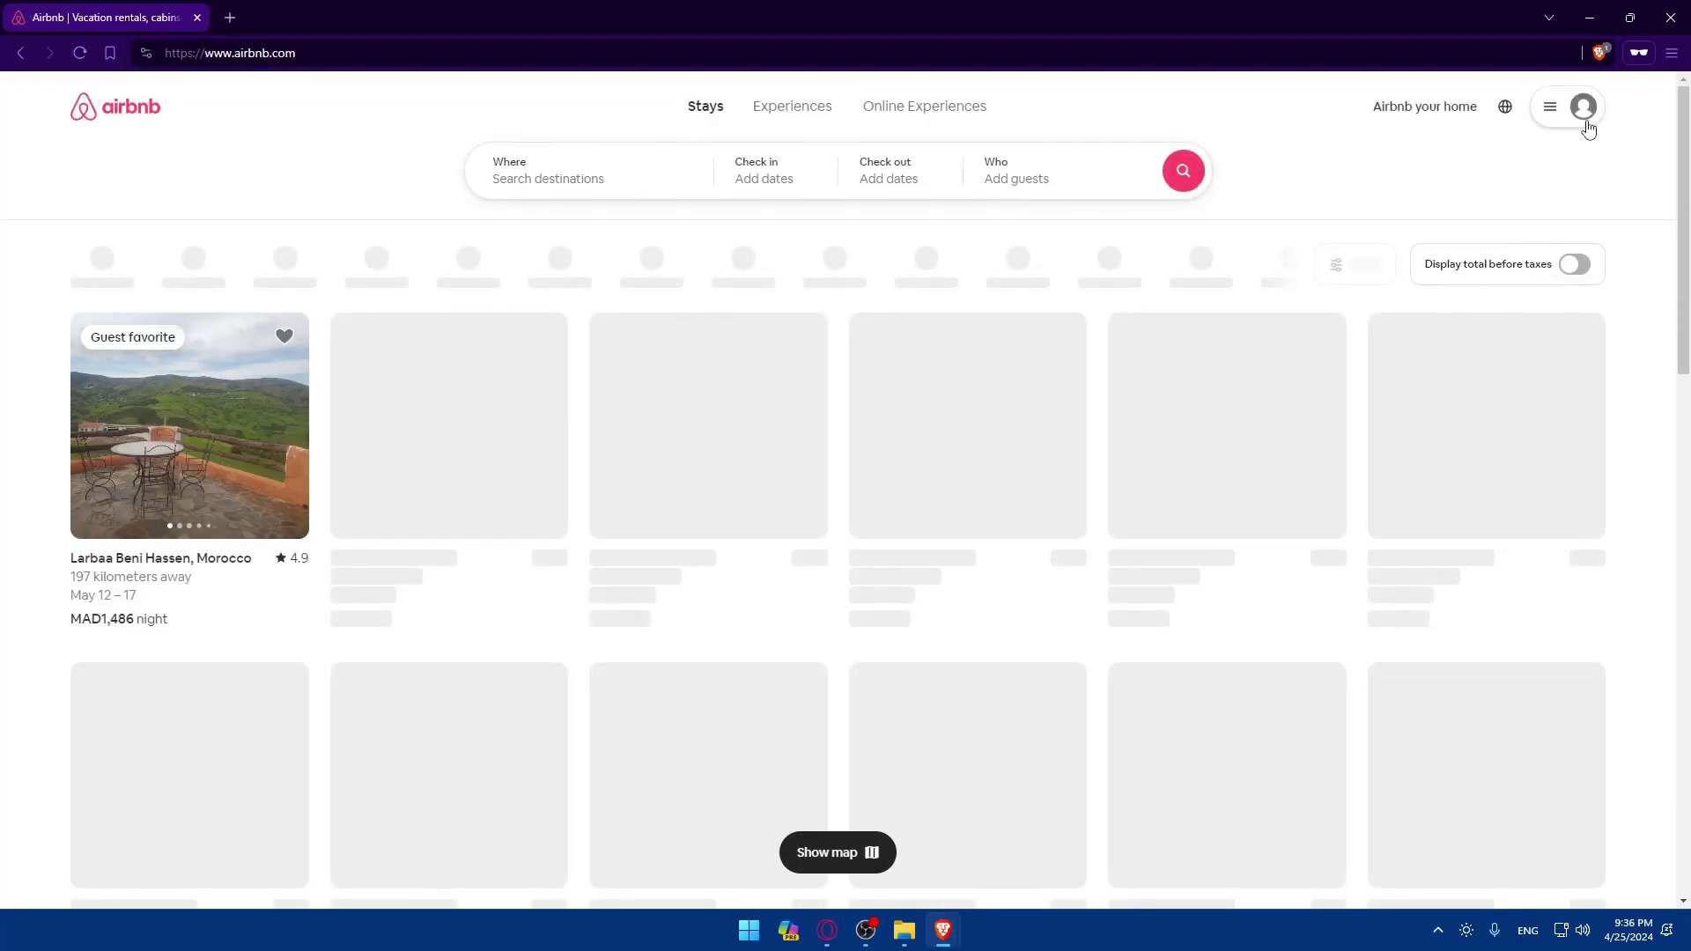
pyautogui.click(1580, 113)
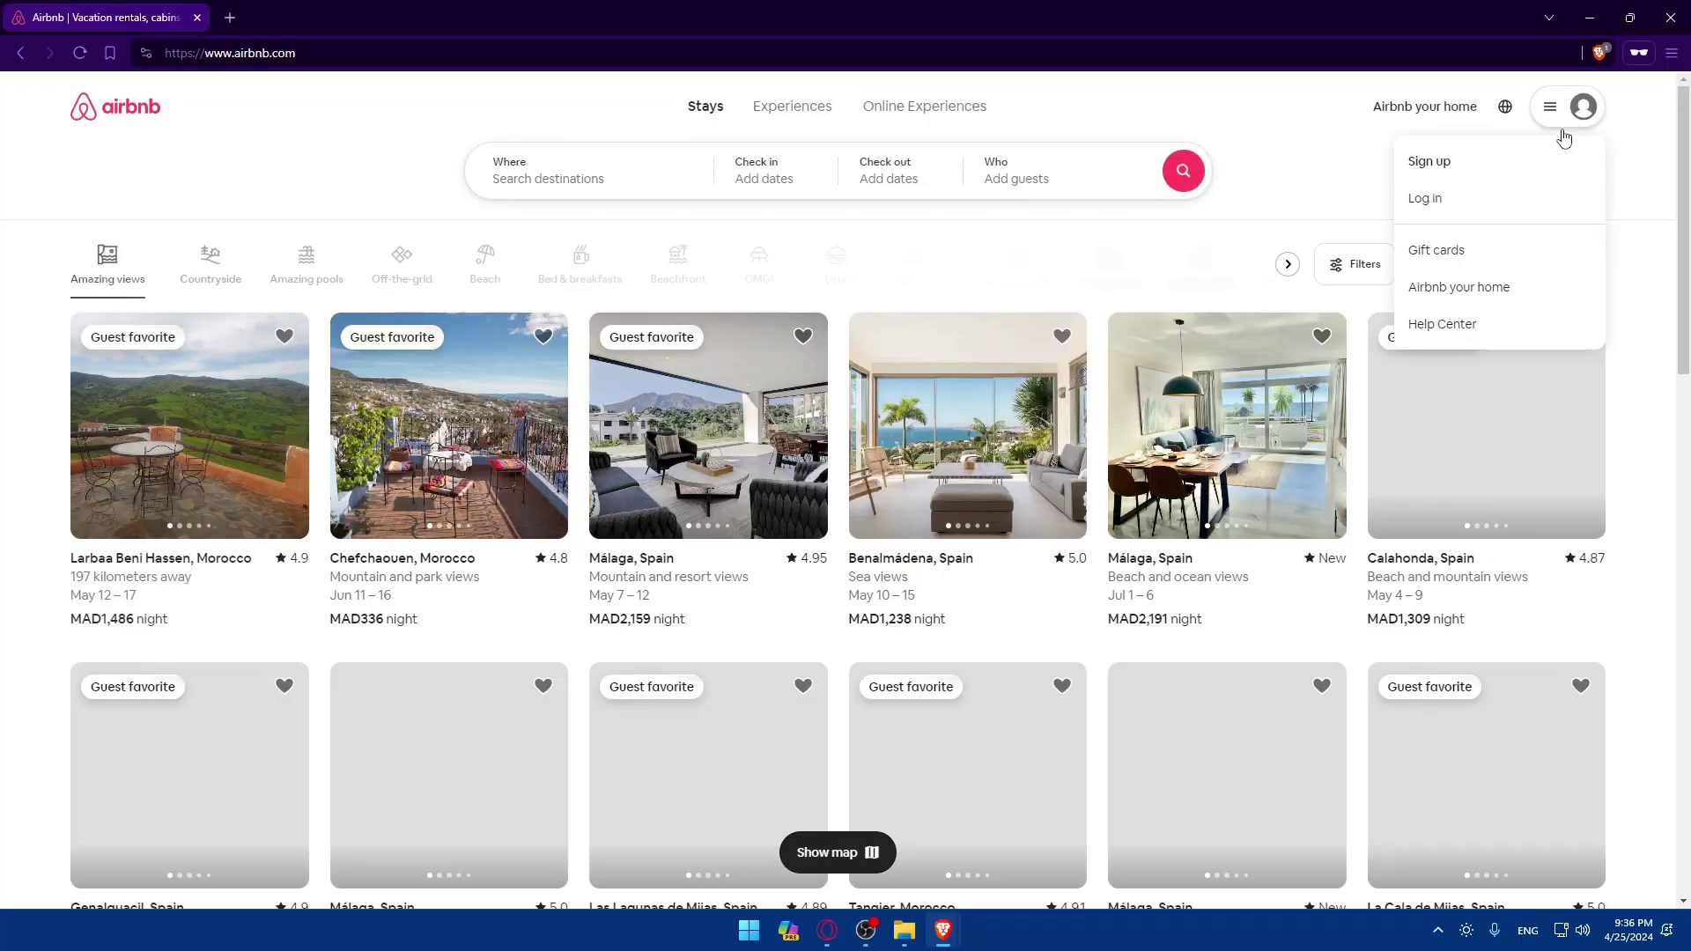
pyautogui.click(1462, 201)
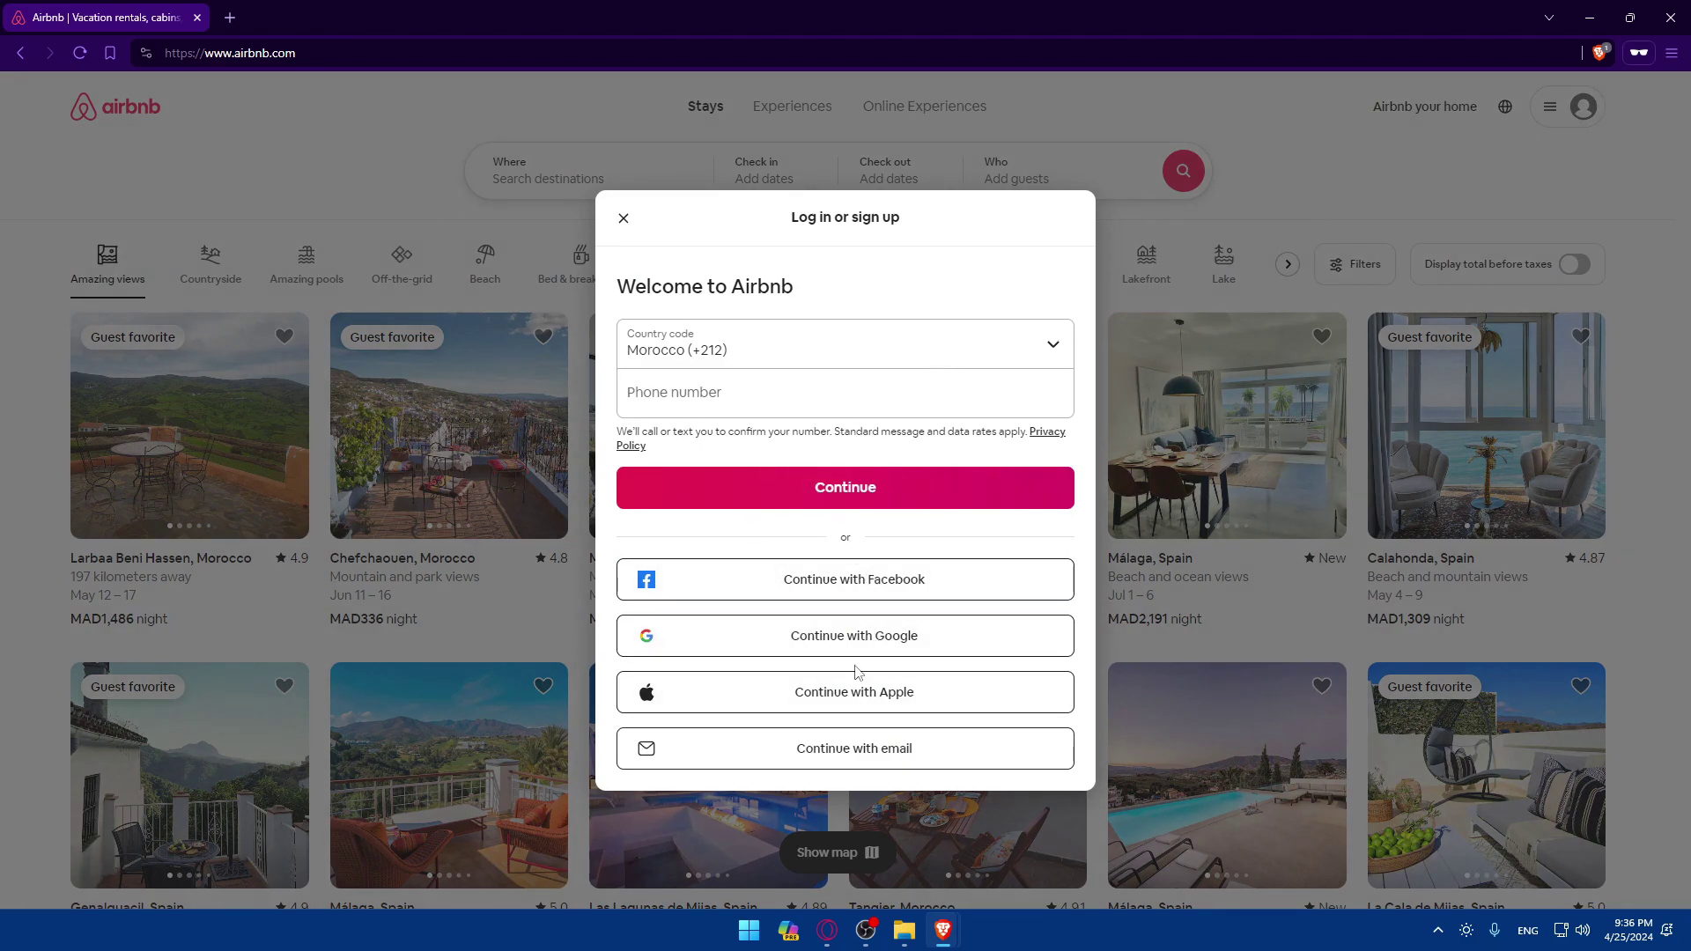
pyautogui.click(1213, 227)
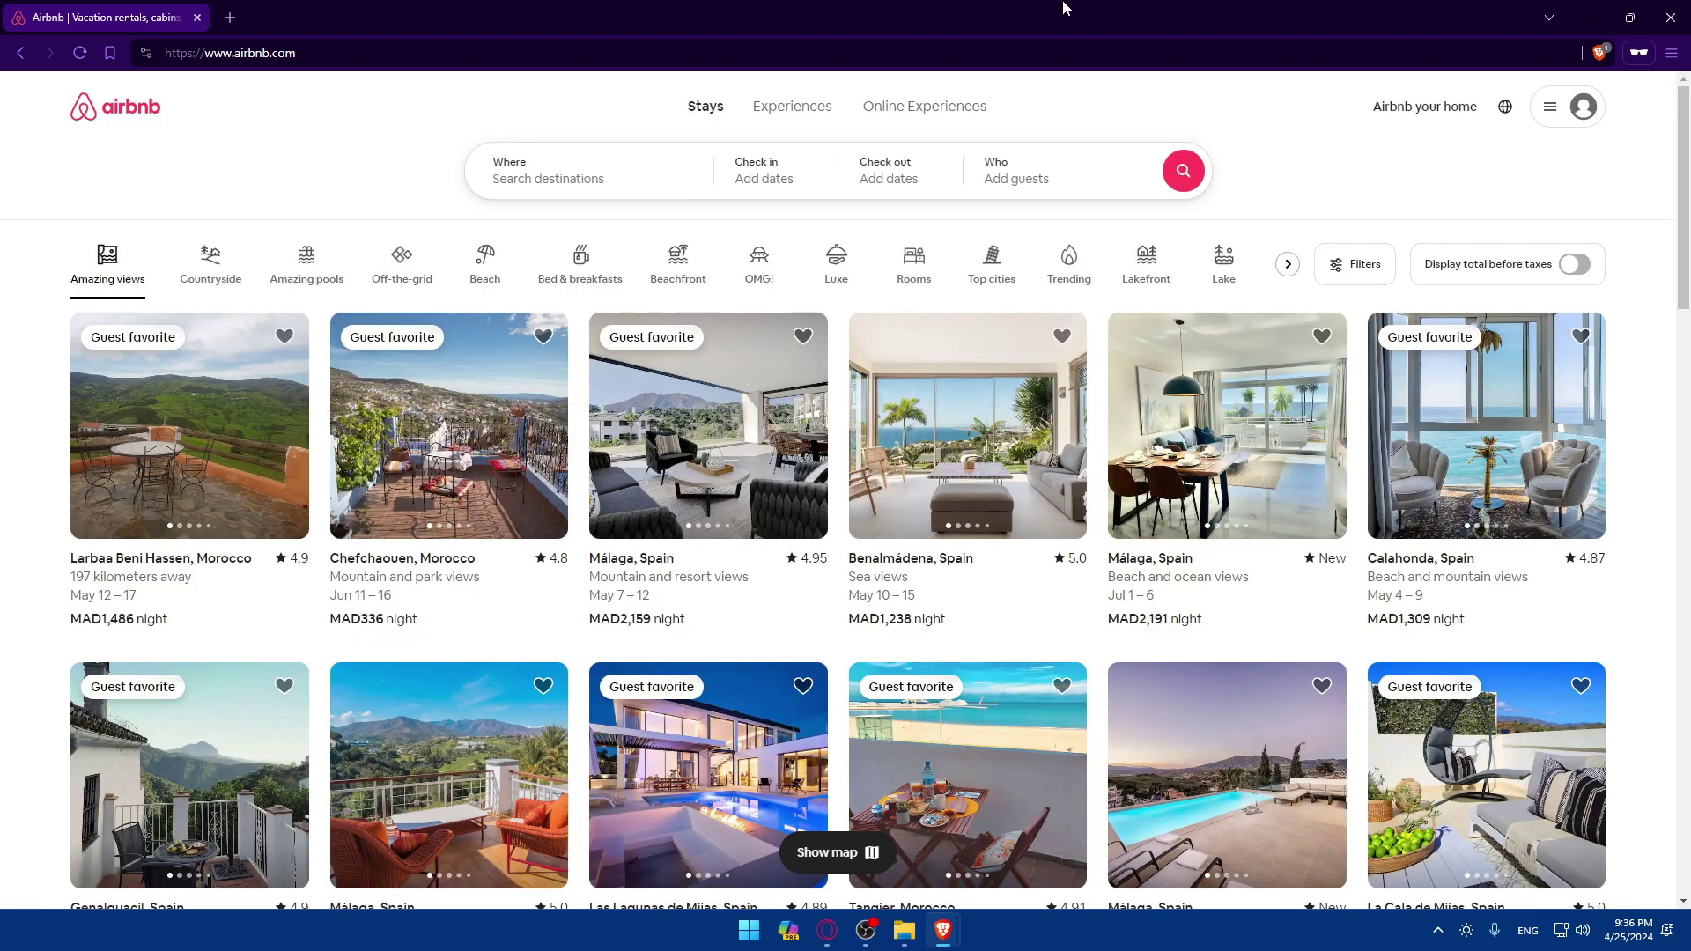
pyautogui.click(1671, 18)
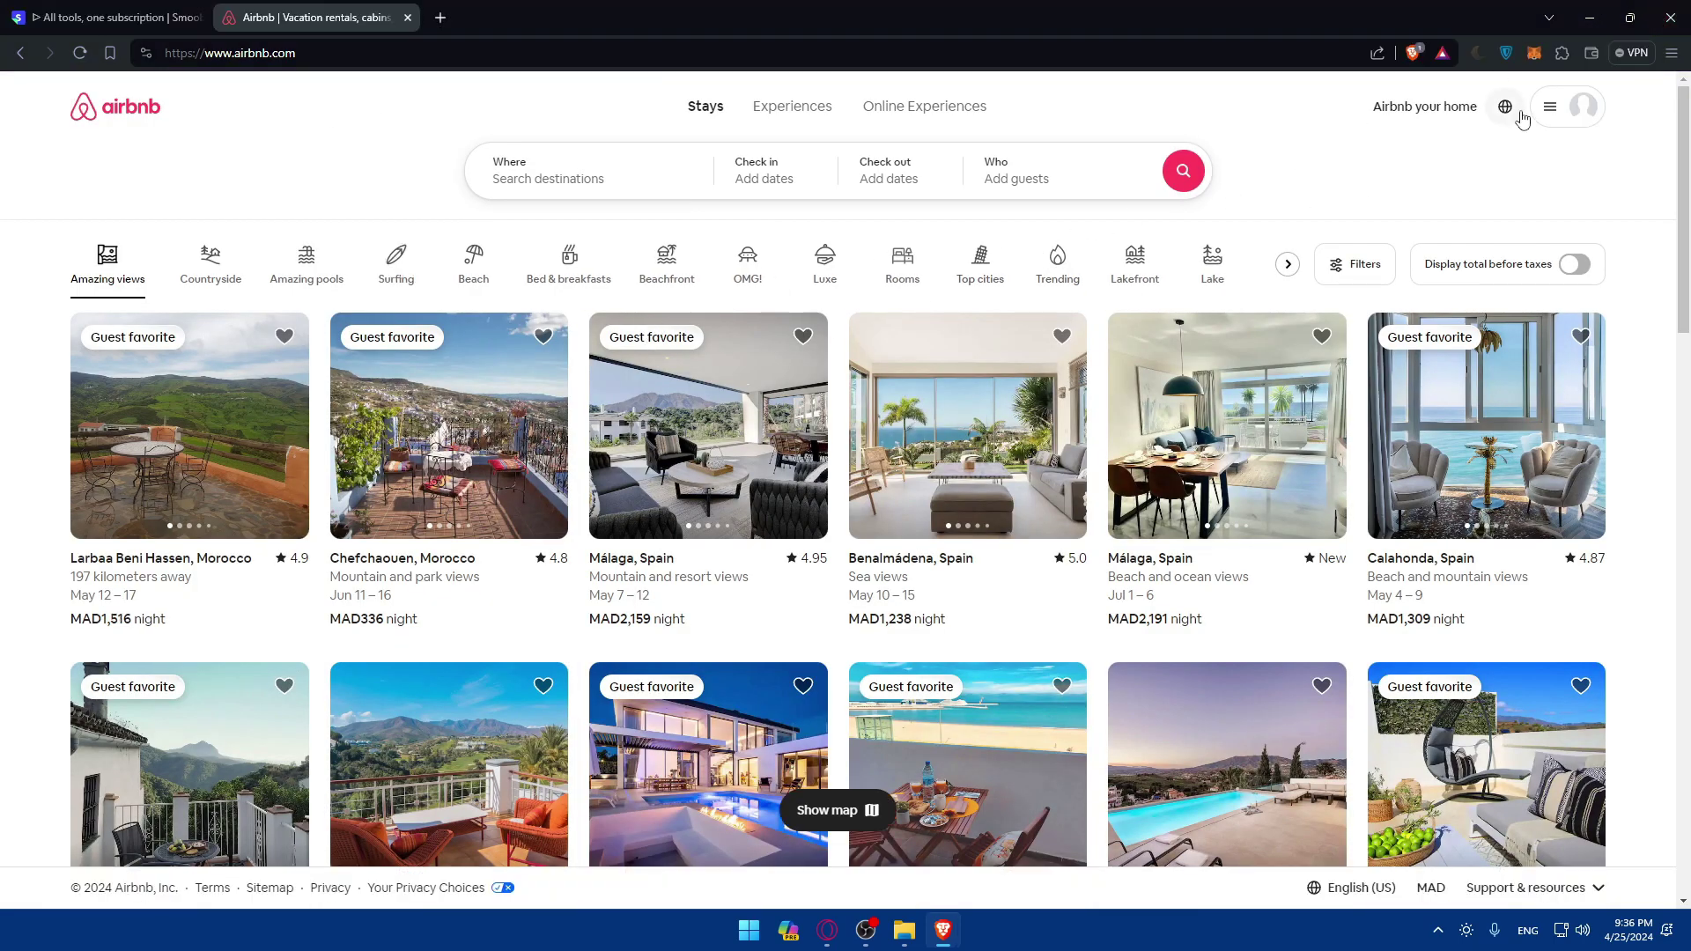
pyautogui.click(1551, 109)
pyautogui.click(325, 139)
# - Review the Basic (Free), Professional and Team (€179.10) yearly prices on the Smoobu tab
pyautogui.click(82, 9)
pyautogui.scroll(-3, 504, 374)
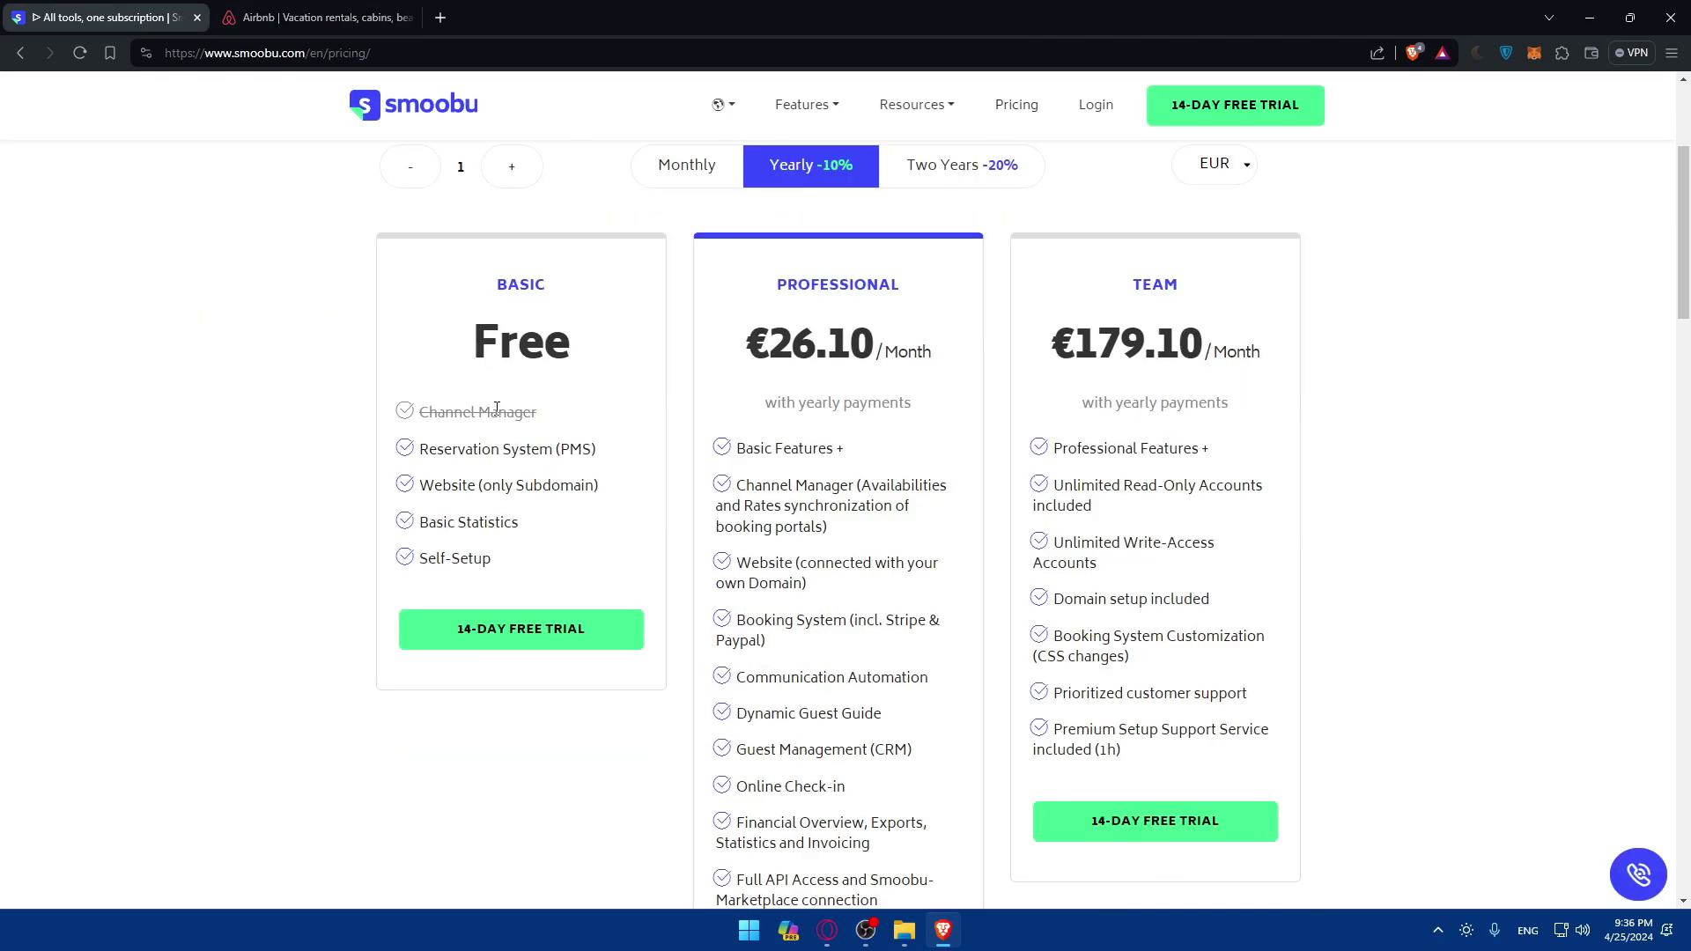
pyautogui.scroll(-2, 558, 537)
pyautogui.scroll(2, 556, 525)
pyautogui.moveTo(612, 343); pyautogui.dragTo(473, 348)
pyautogui.click(502, 403)
pyautogui.moveTo(540, 421); pyautogui.dragTo(430, 419)
pyautogui.click(407, 415)
pyautogui.click(588, 418)
pyautogui.click(430, 421)
pyautogui.scroll(2, 566, 359)
pyautogui.scroll(-2, 539, 410)
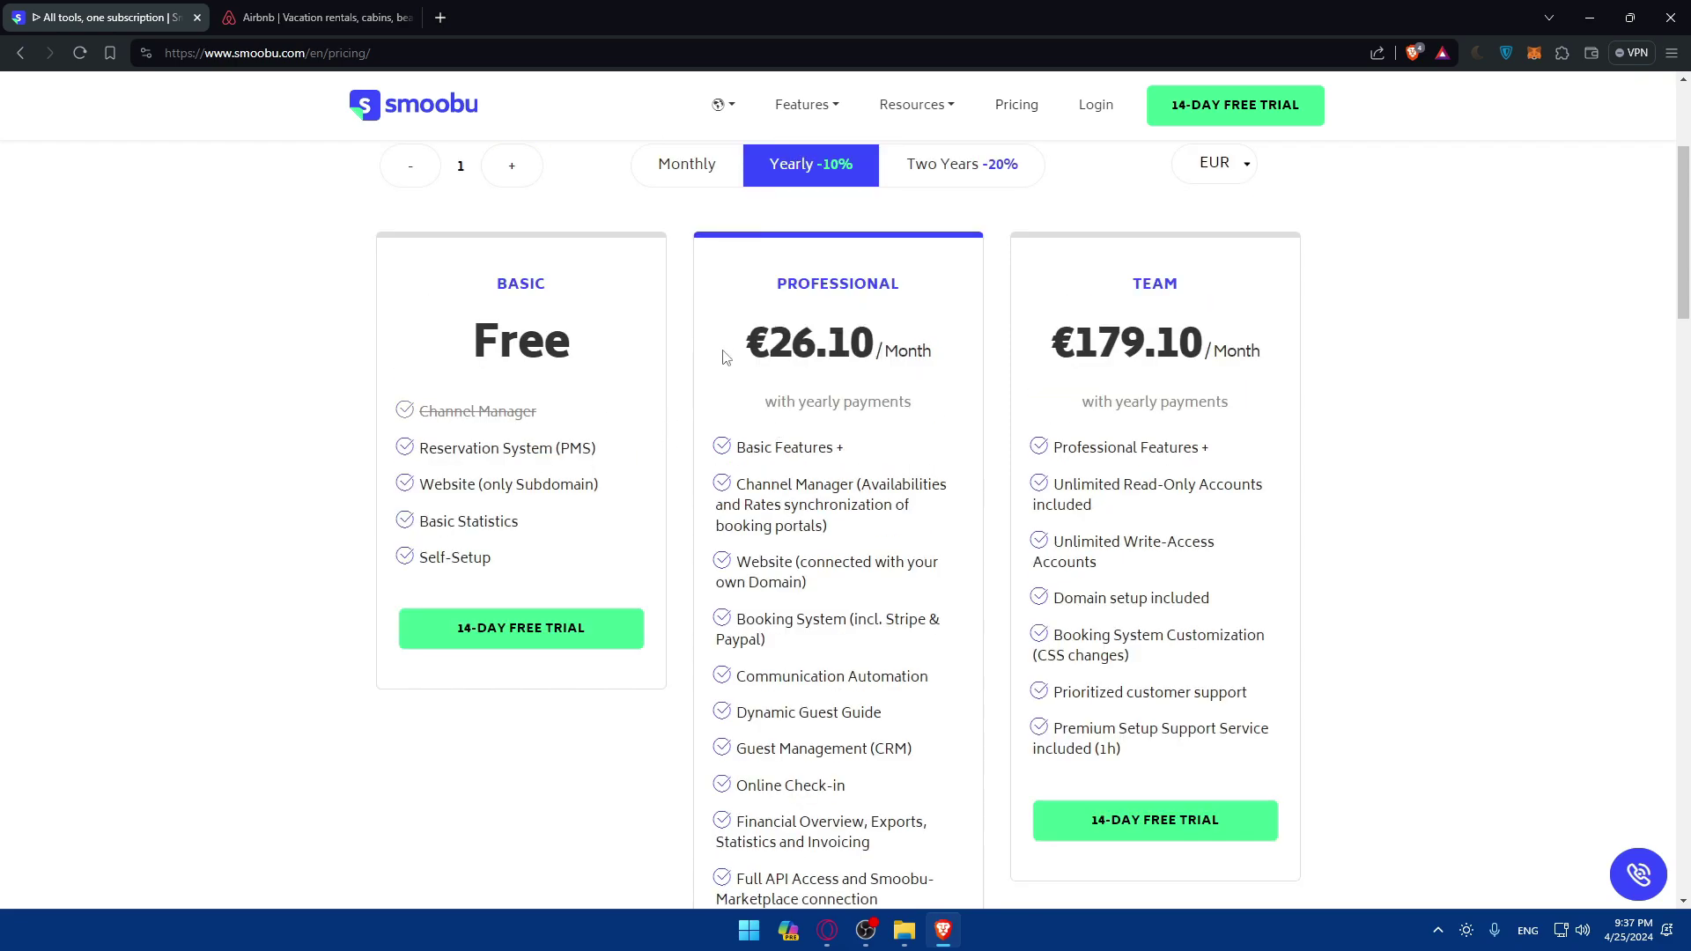
pyautogui.moveTo(724, 357); pyautogui.dragTo(827, 350)
pyautogui.click(831, 349)
pyautogui.moveTo(1071, 328); pyautogui.dragTo(1211, 353)
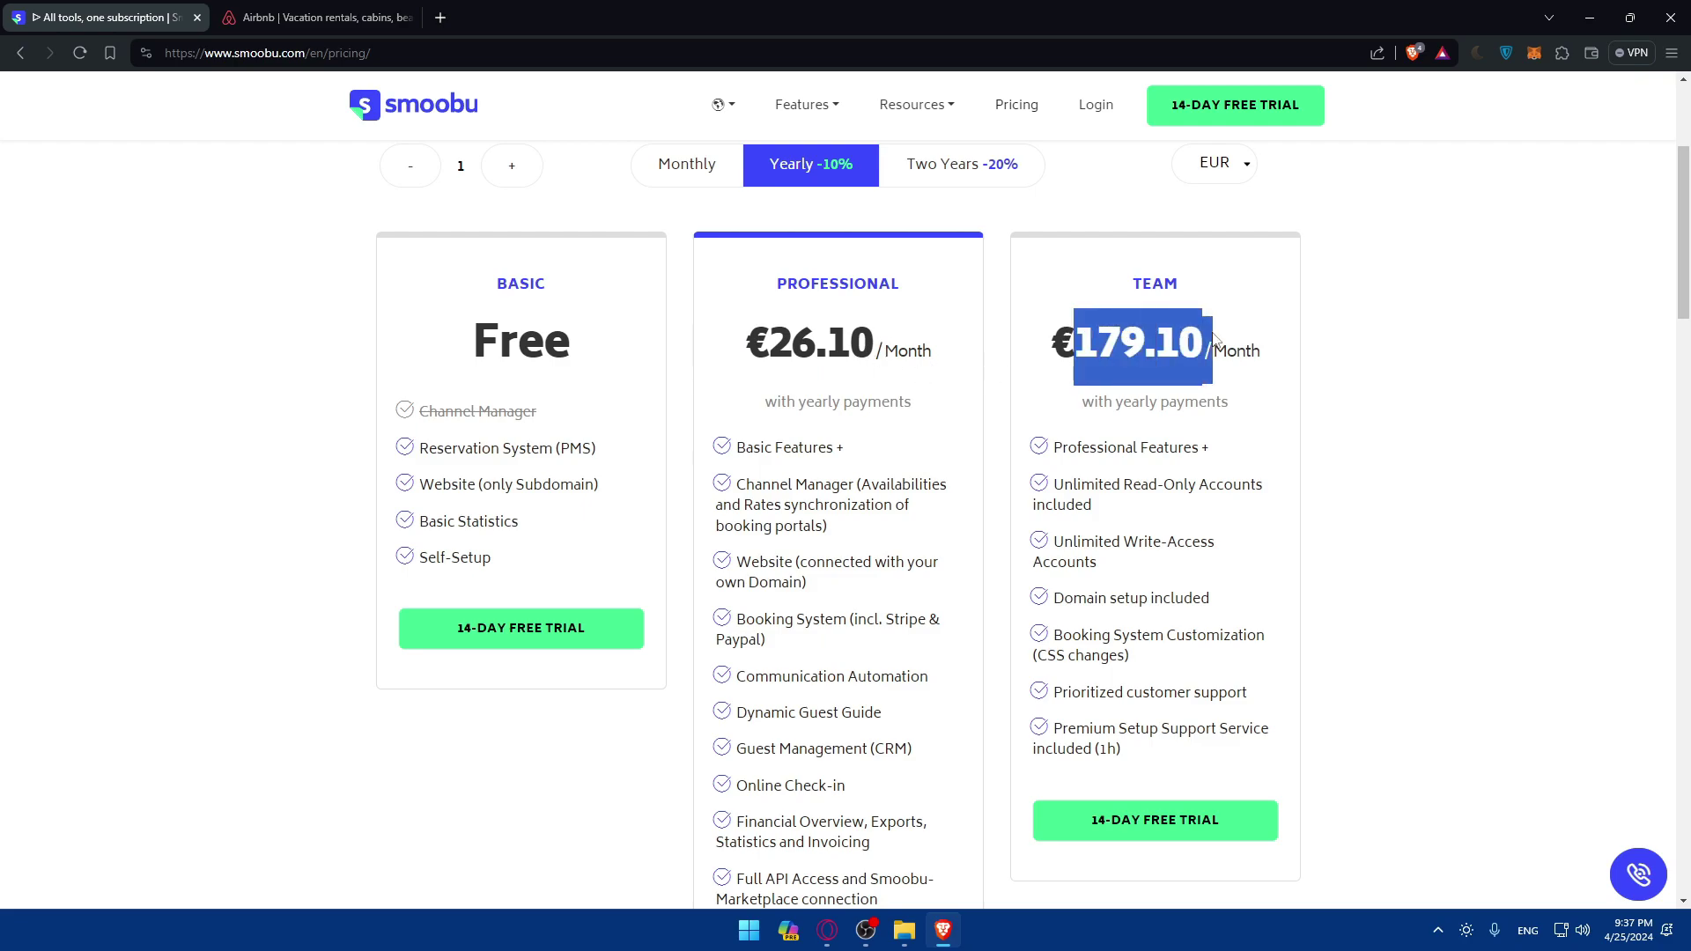
pyautogui.click(1204, 357)
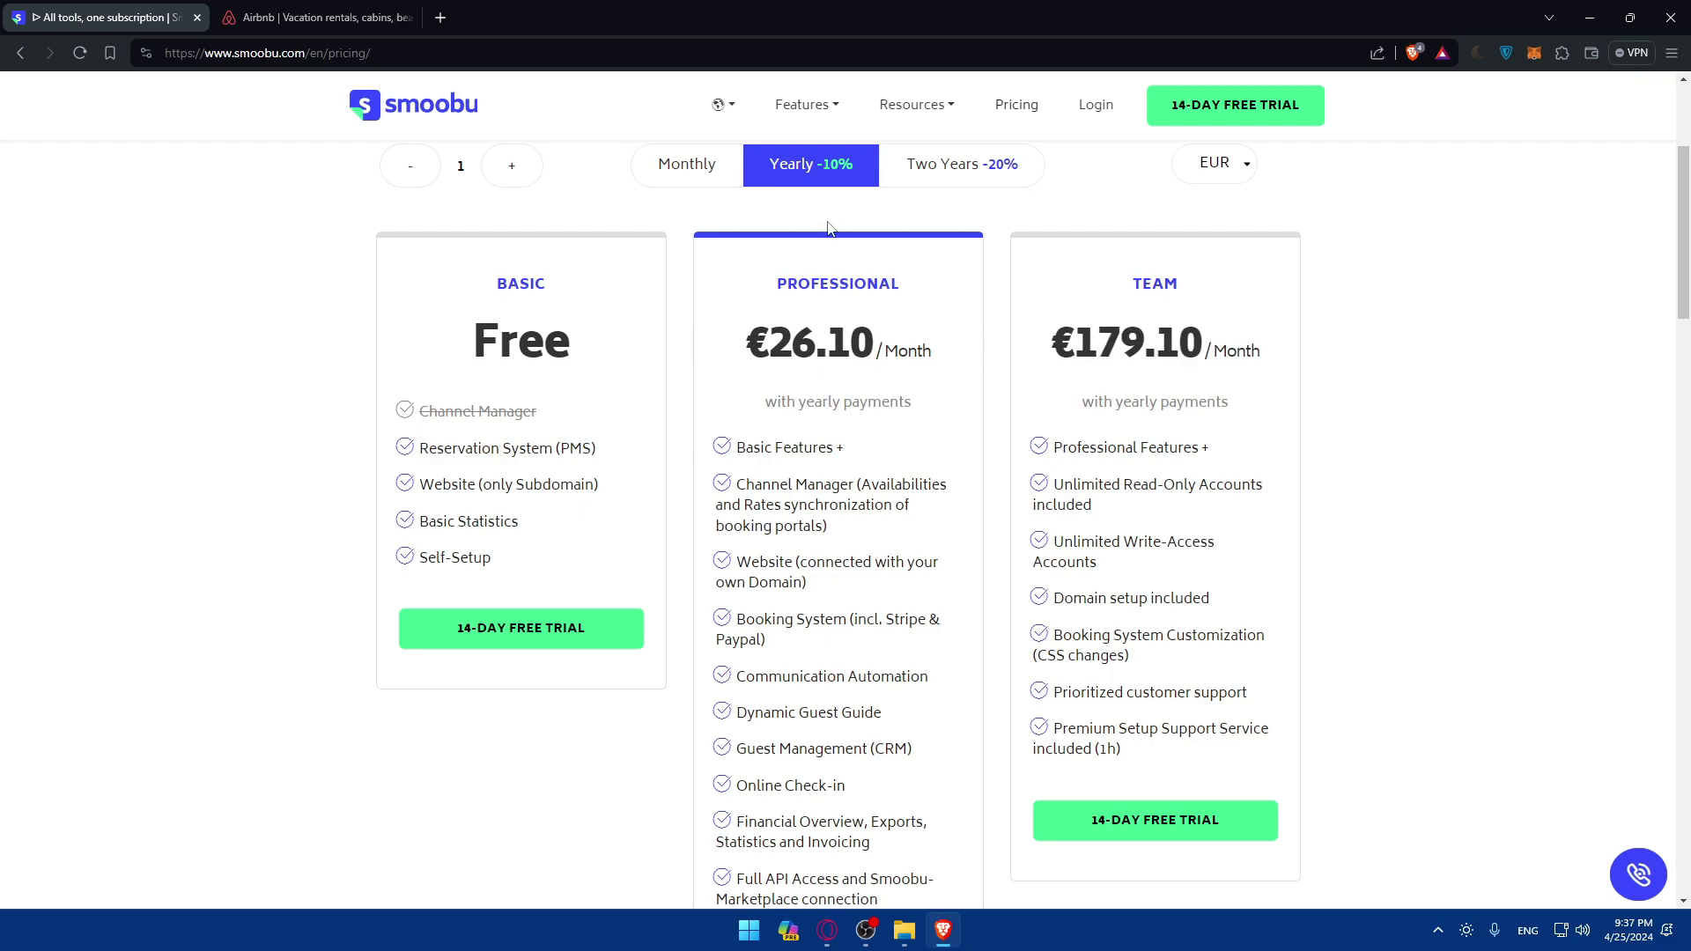
# - Compare Monthly (€29.00), Yearly and Two Years billing, ending on Two Years -20%
pyautogui.click(938, 169)
pyautogui.click(815, 167)
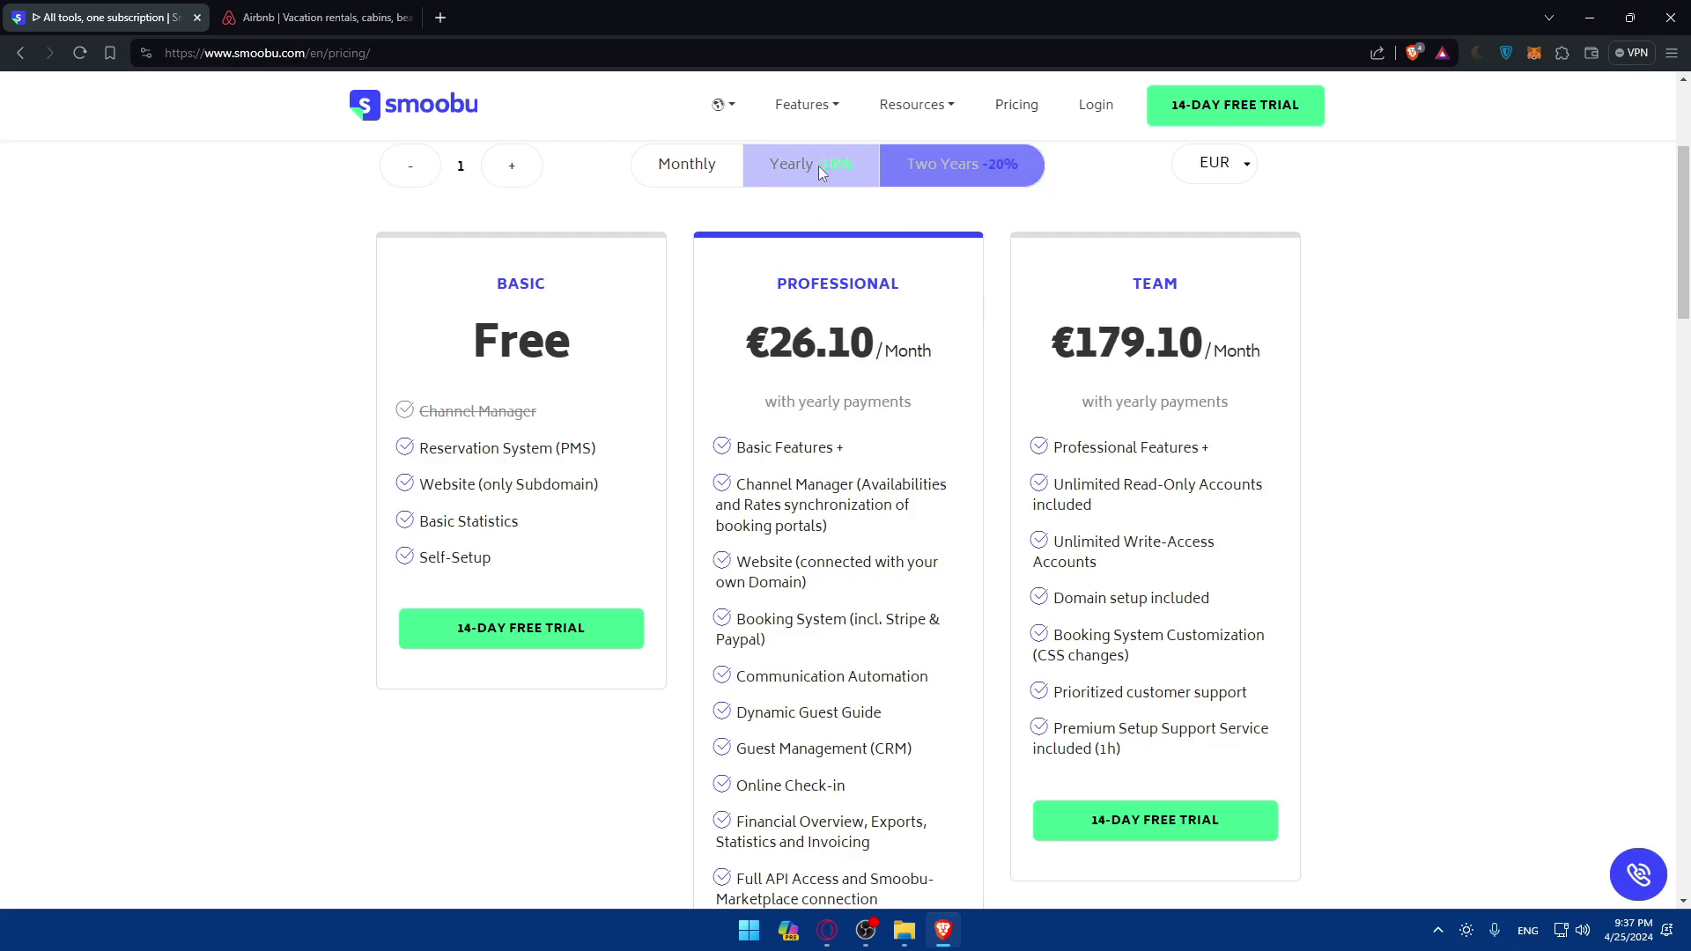
pyautogui.click(938, 165)
pyautogui.click(691, 172)
pyautogui.moveTo(747, 329); pyautogui.dragTo(880, 339)
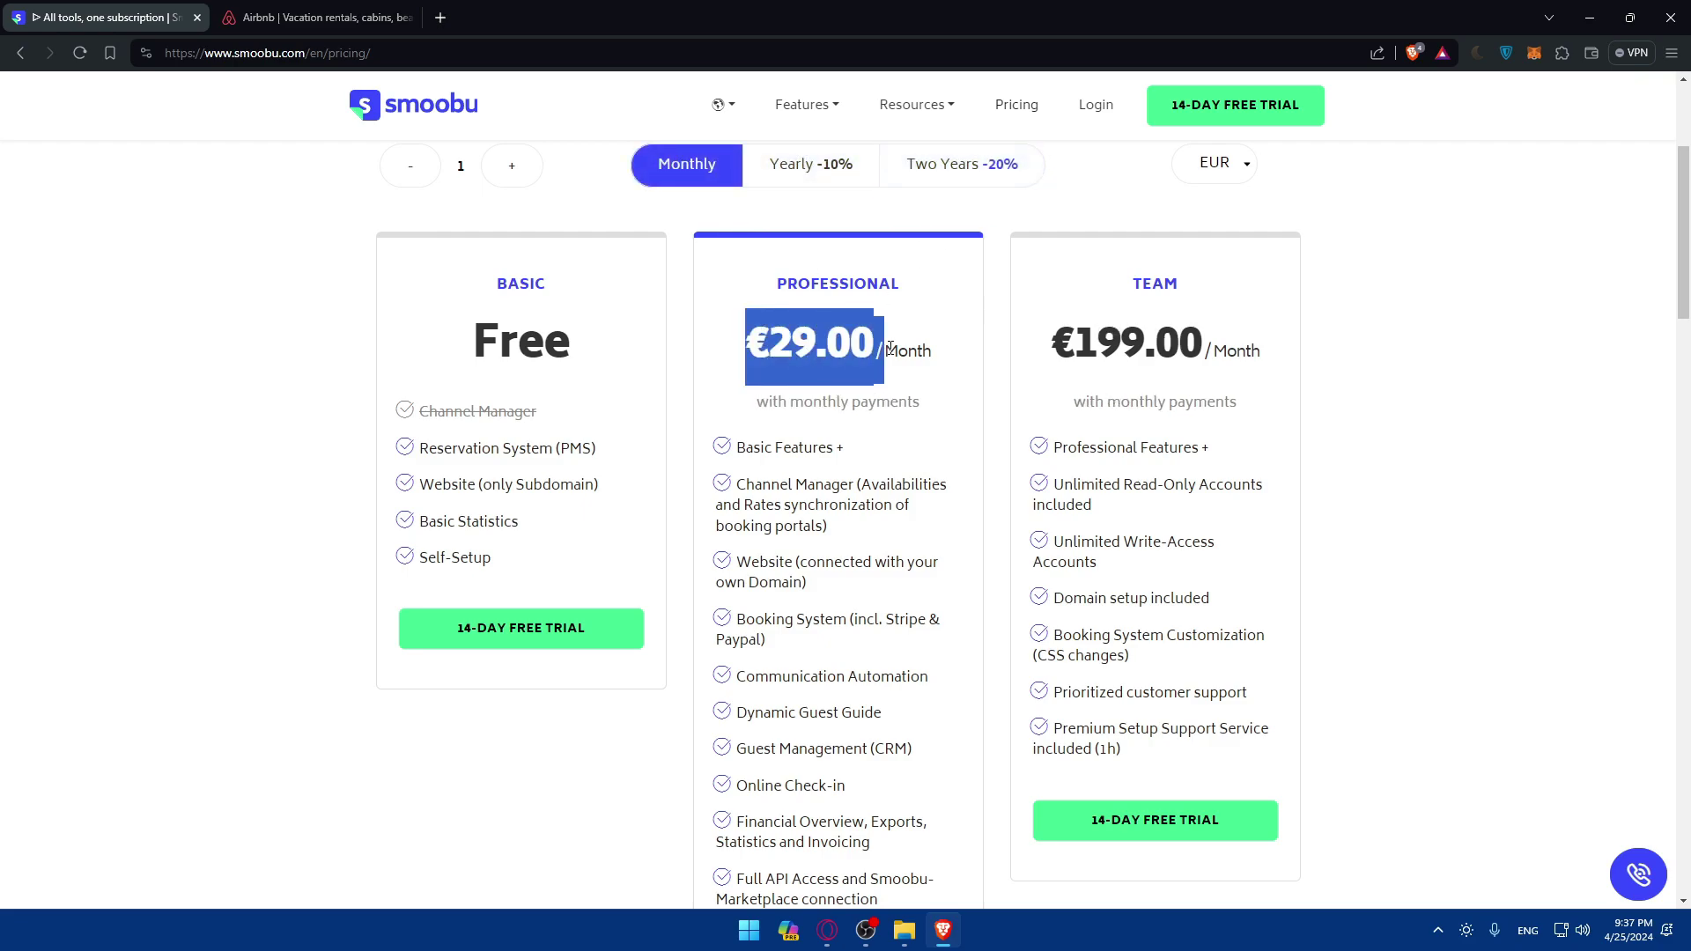
pyautogui.click(894, 339)
pyautogui.click(862, 192)
pyautogui.click(958, 192)
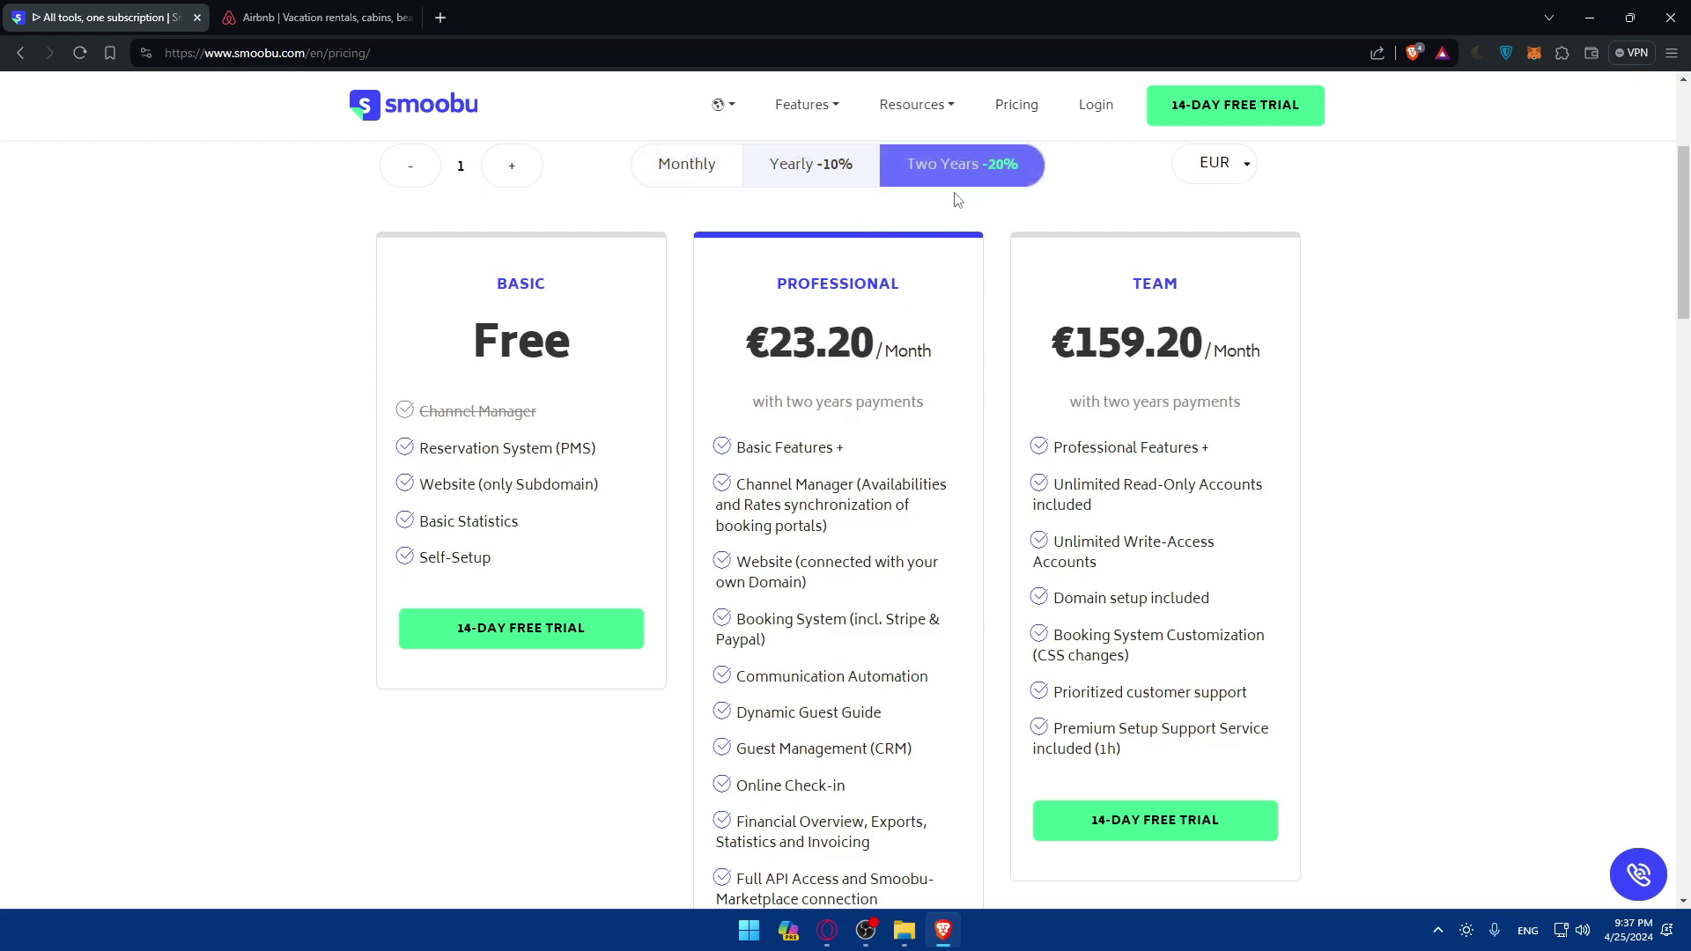
pyautogui.scroll(-8, 865, 310)
pyautogui.scroll(8, 866, 310)
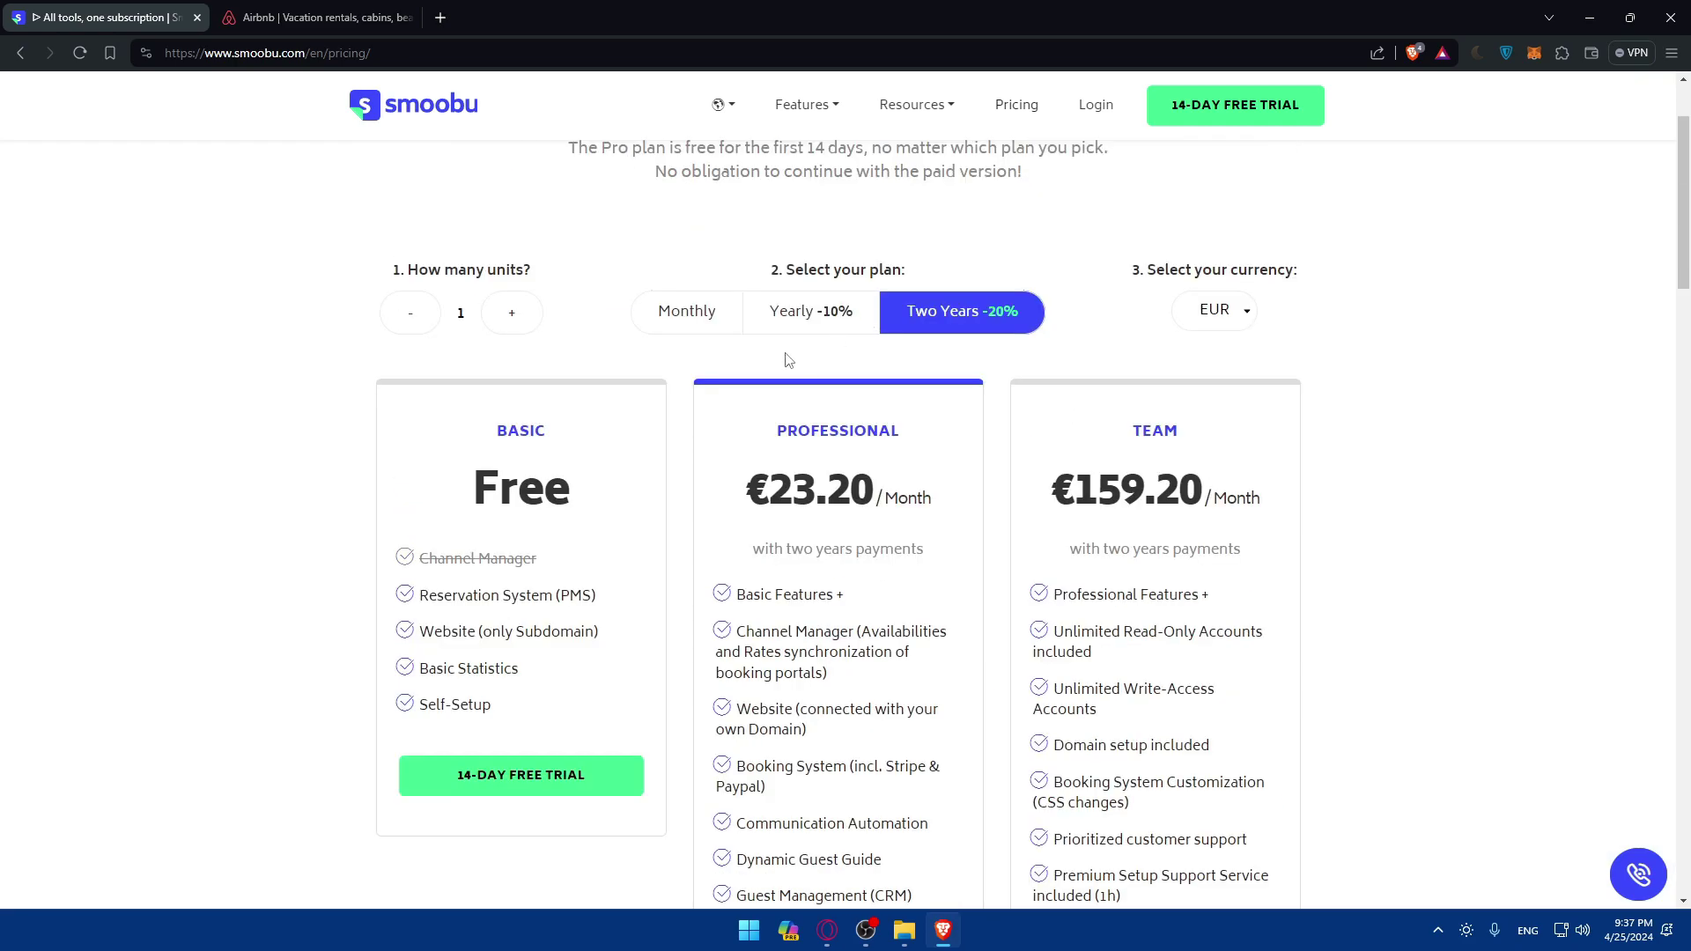
# - Start the free Basic trial and sign up to Smoobu with a Google account
pyautogui.click(552, 777)
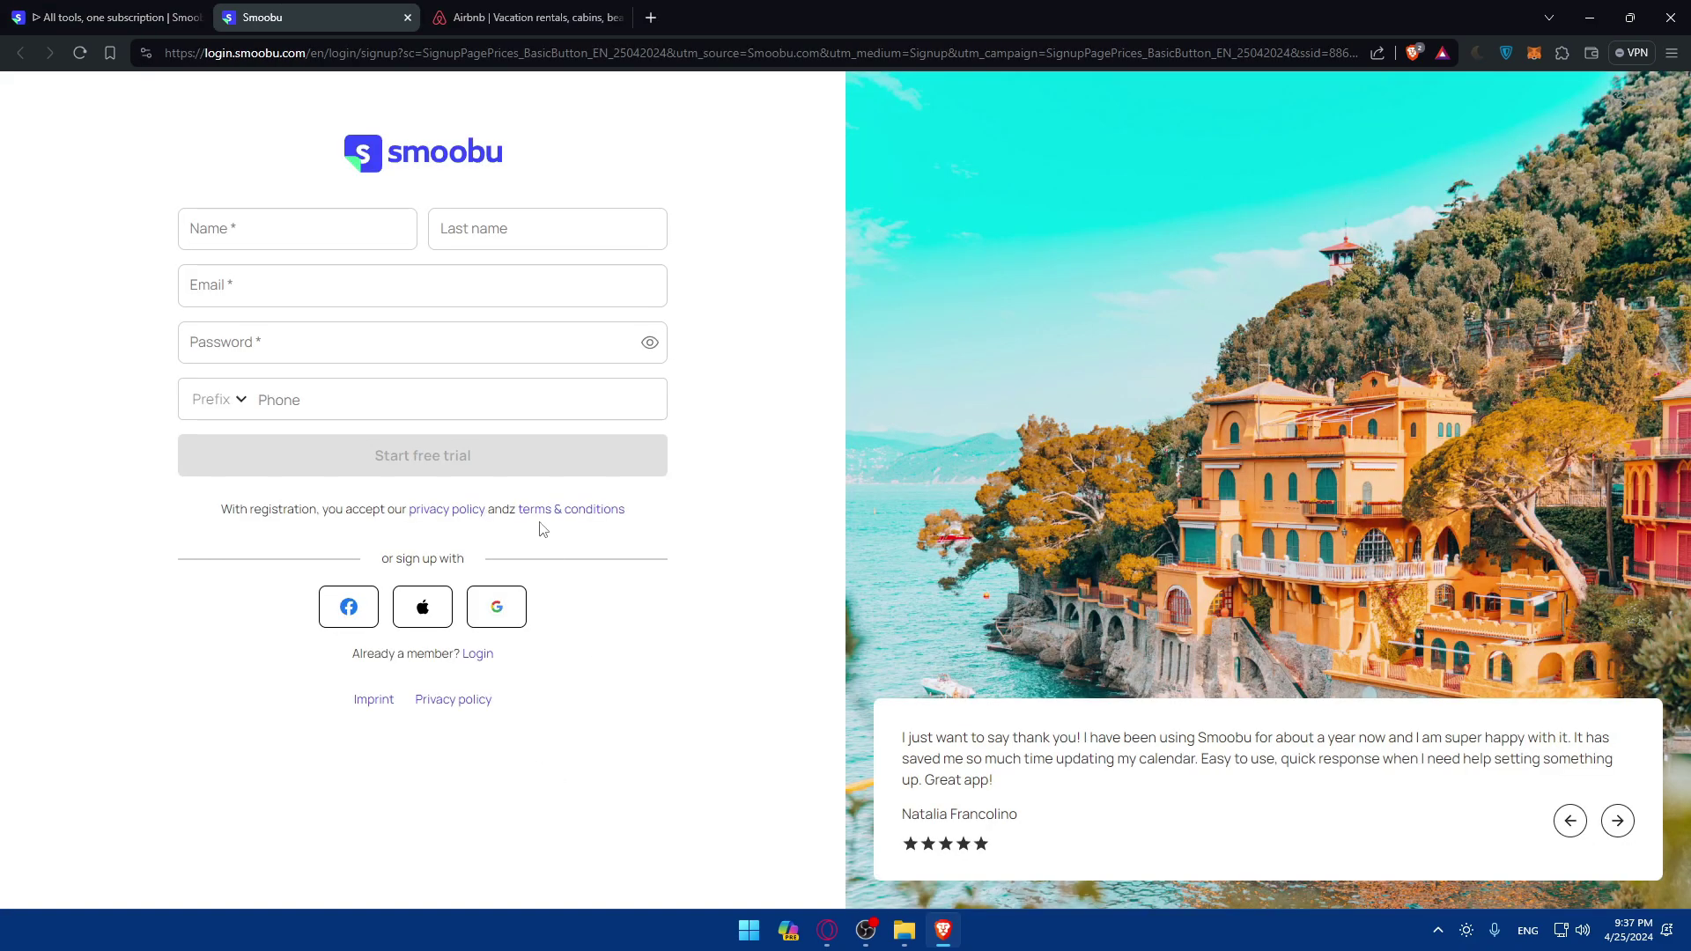
pyautogui.click(497, 607)
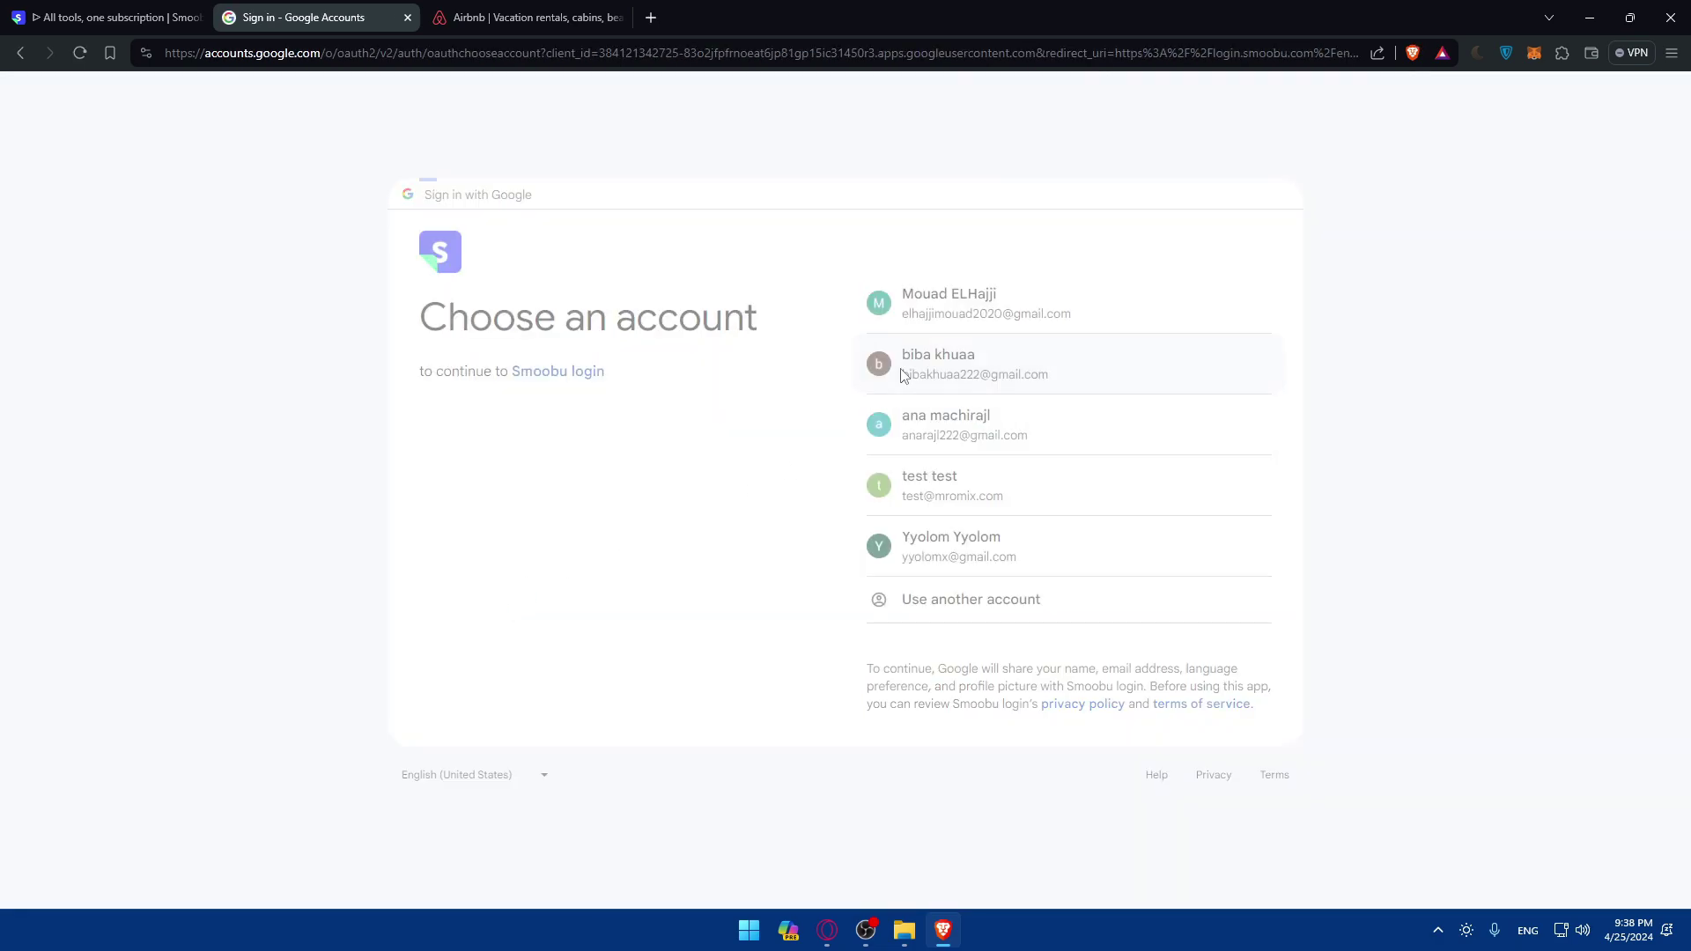
pyautogui.click(900, 374)
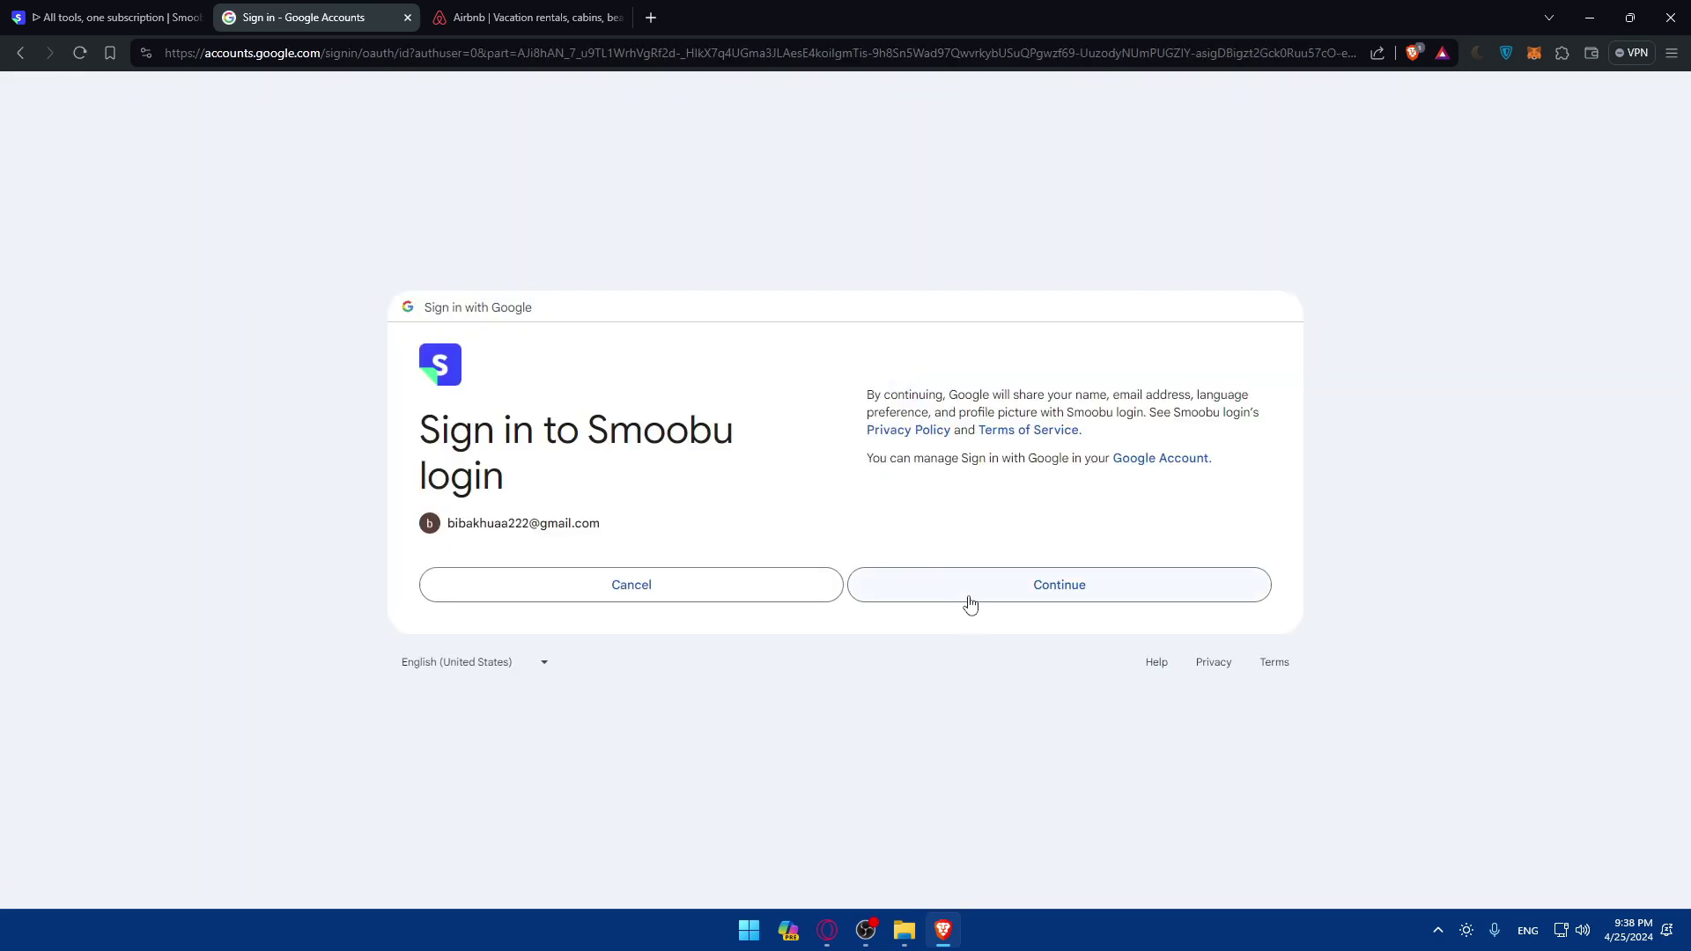
pyautogui.click(967, 597)
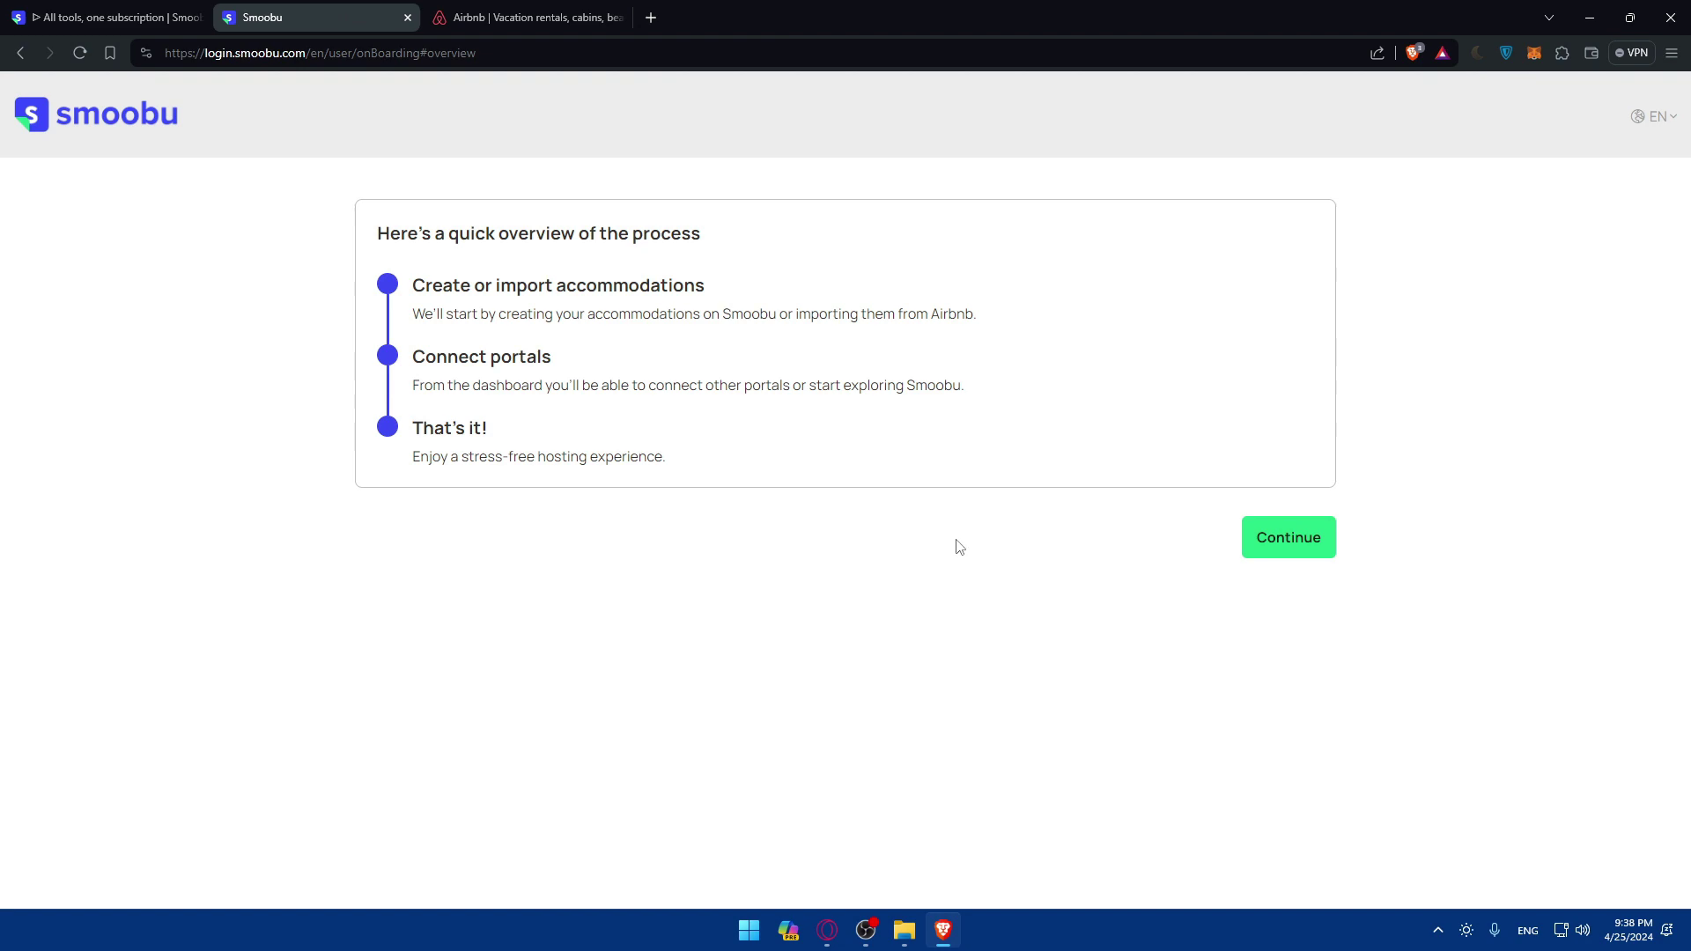
# - Review the overview's first step, Create or import accommodations
pyautogui.moveTo(389, 236); pyautogui.dragTo(766, 234)
pyautogui.click(779, 239)
pyautogui.moveTo(408, 291); pyautogui.dragTo(730, 290)
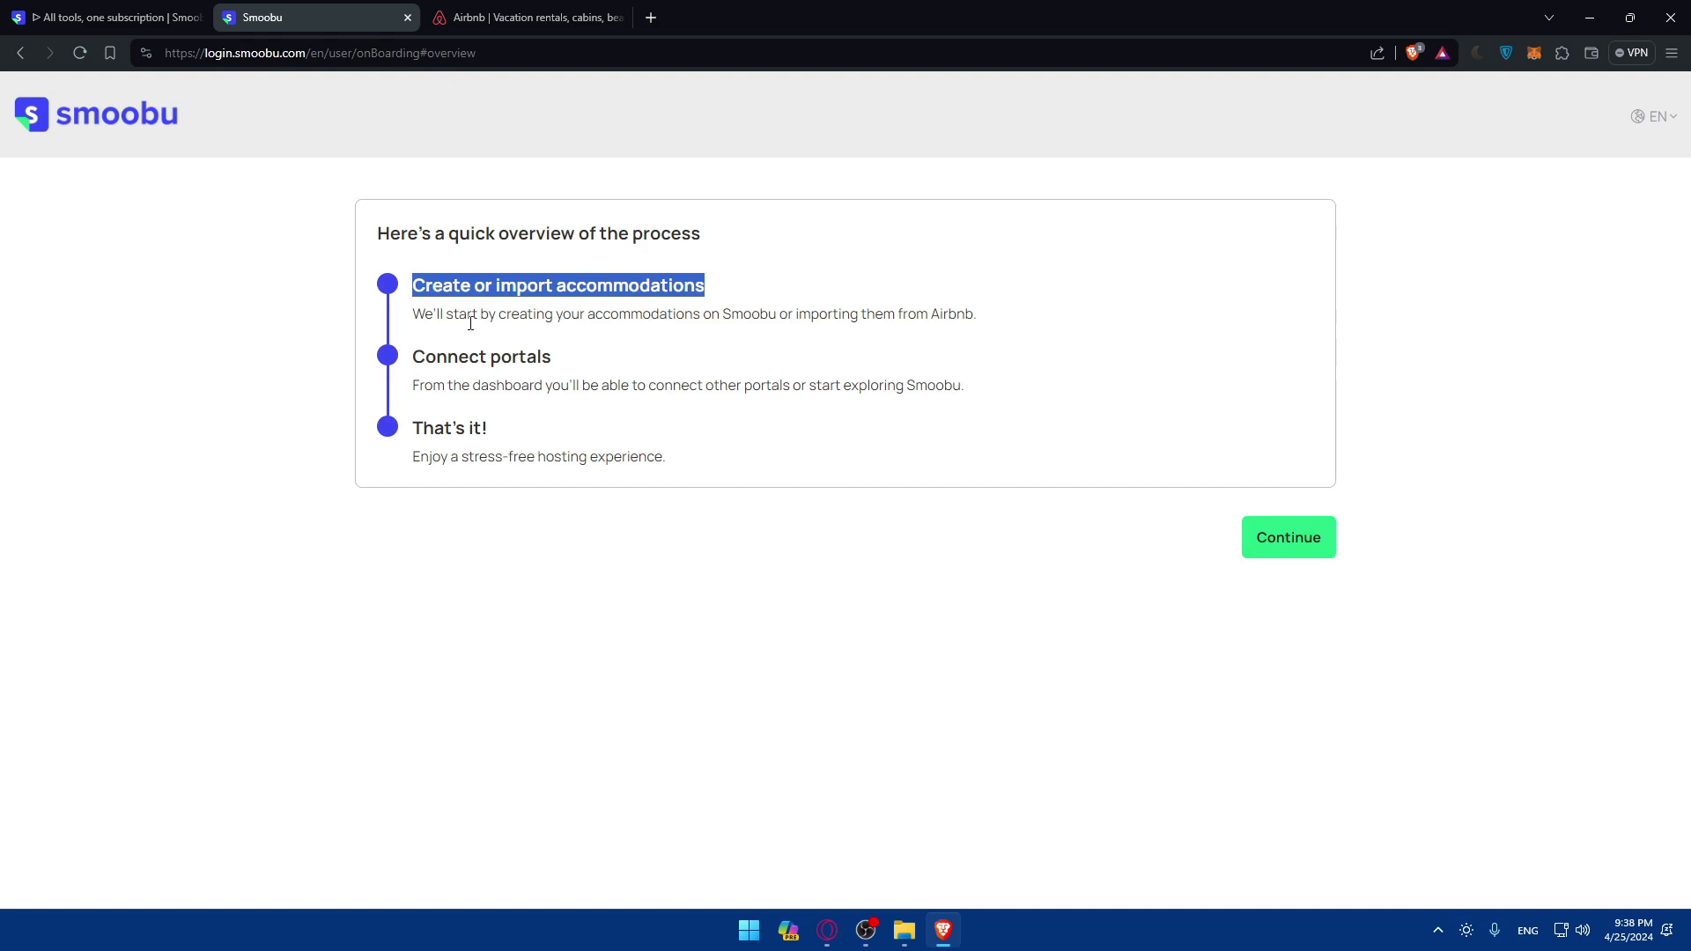
pyautogui.moveTo(410, 319); pyautogui.dragTo(740, 328)
pyautogui.click(780, 330)
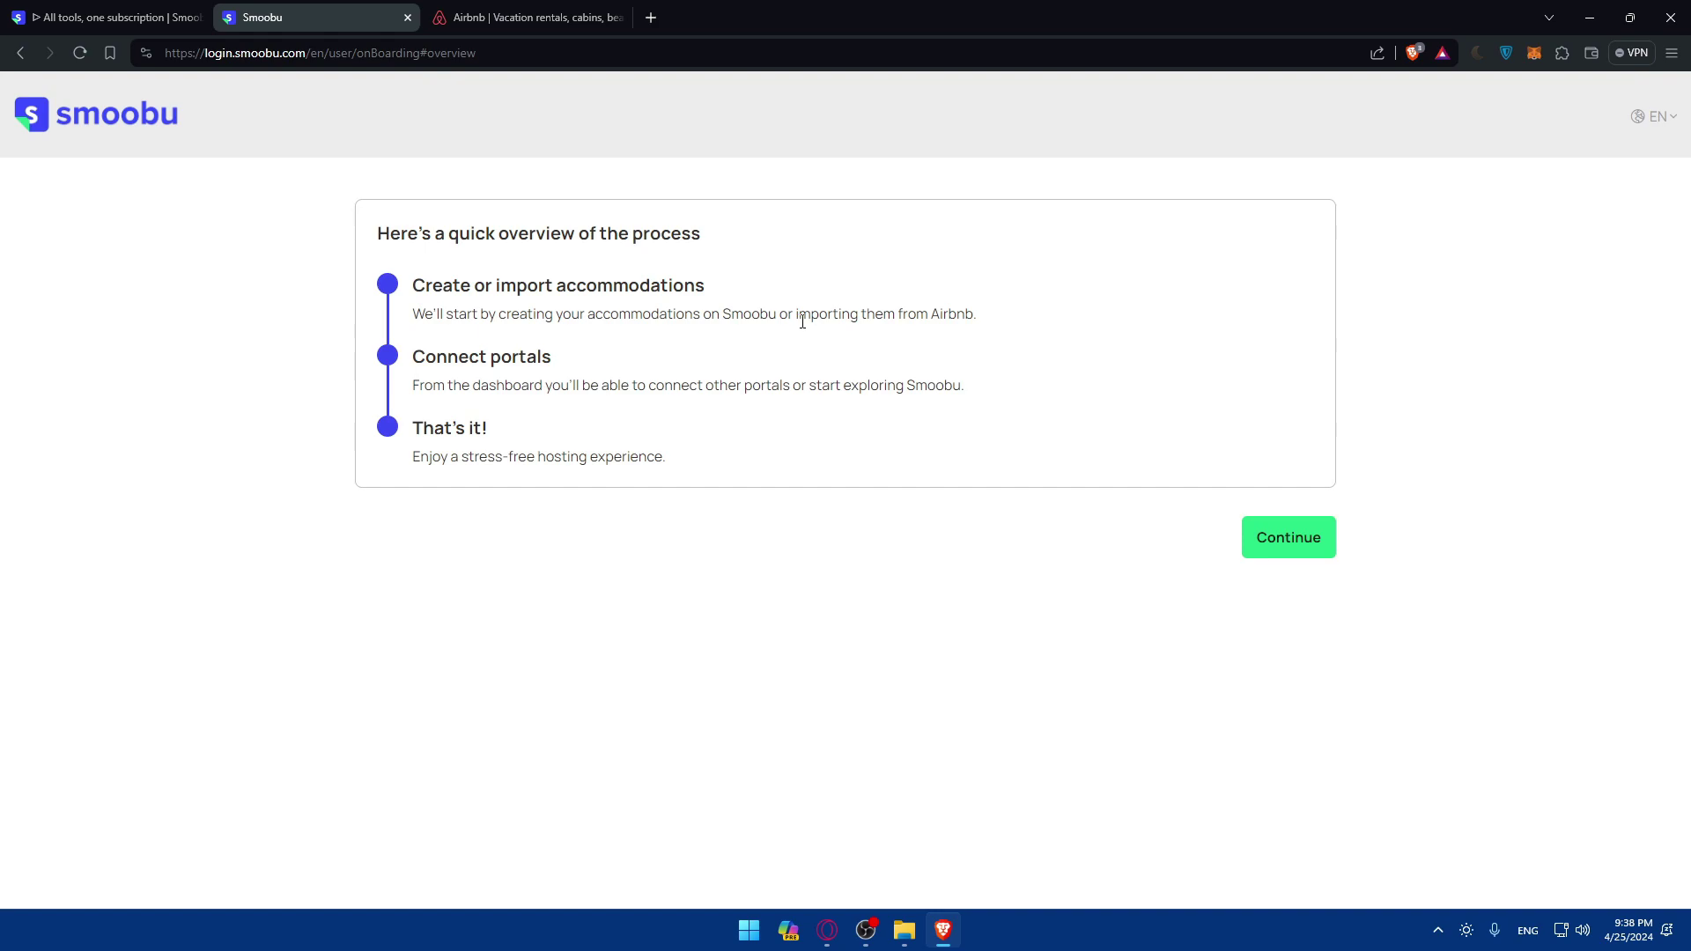
pyautogui.moveTo(977, 316); pyautogui.dragTo(941, 315)
pyautogui.click(881, 323)
# - Review the Connect portals and That's it! steps, then move on to the phone-number page
pyautogui.moveTo(421, 379); pyautogui.dragTo(426, 405)
pyautogui.click(522, 385)
pyautogui.moveTo(403, 470); pyautogui.dragTo(470, 457)
pyautogui.moveTo(414, 354); pyautogui.dragTo(564, 359)
pyautogui.click(463, 409)
pyautogui.moveTo(414, 427); pyautogui.dragTo(619, 475)
pyautogui.click(619, 475)
pyautogui.click(1299, 538)
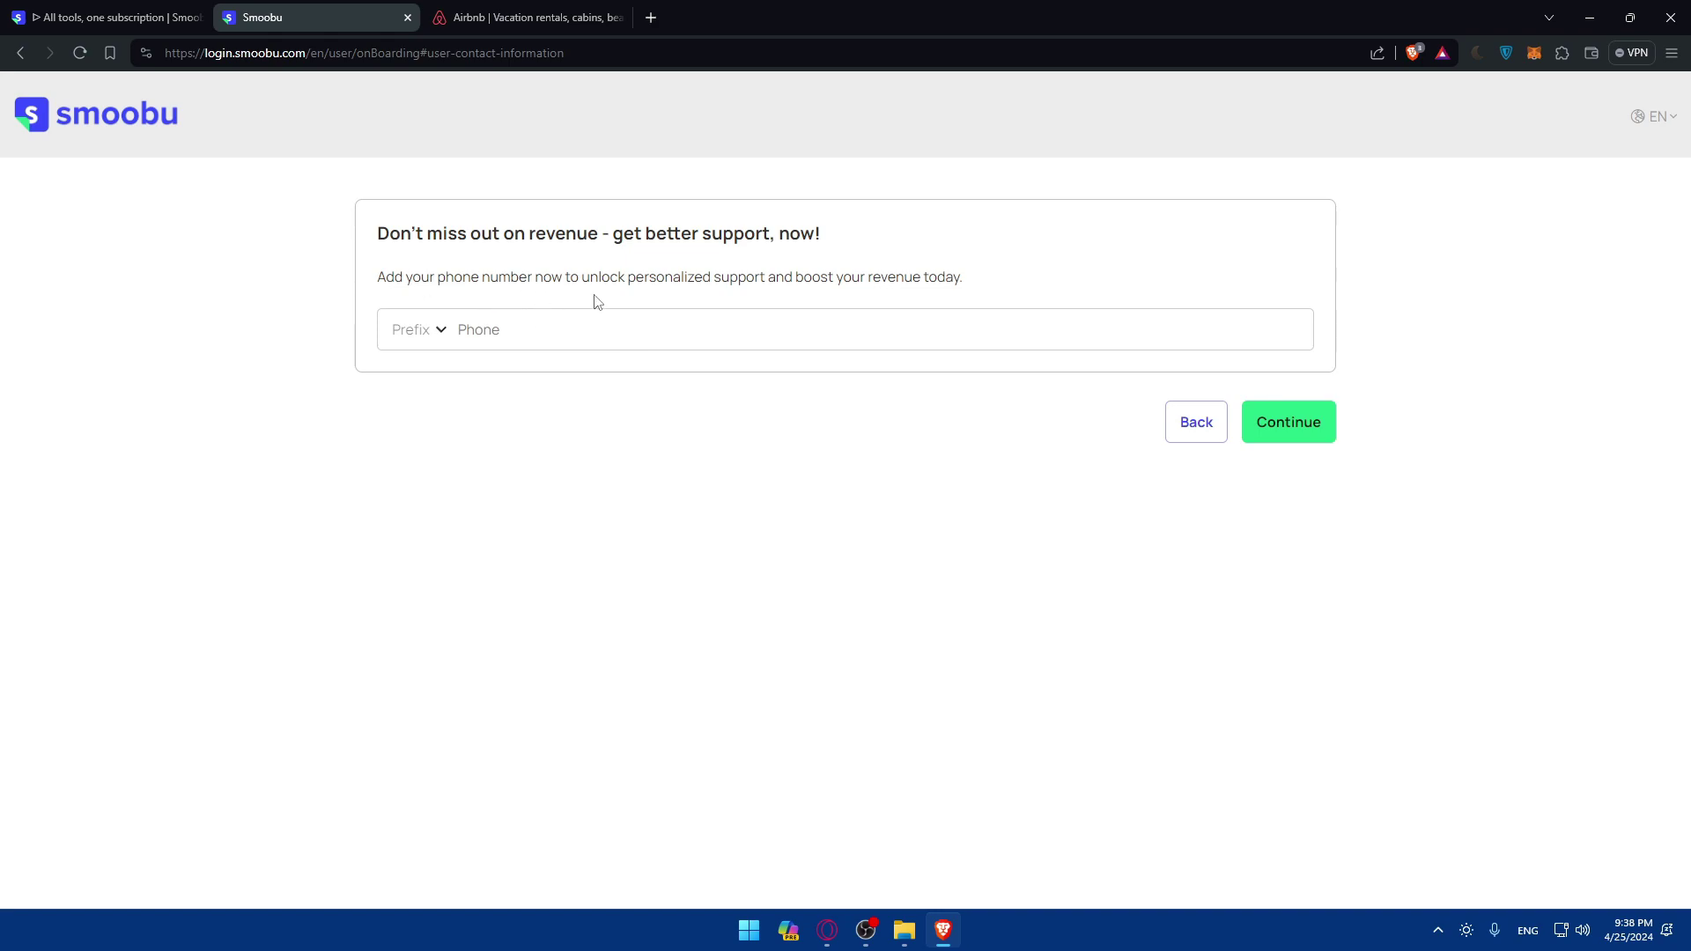
# - Skip the phone-number step, leaving the field empty
pyautogui.click(1258, 421)
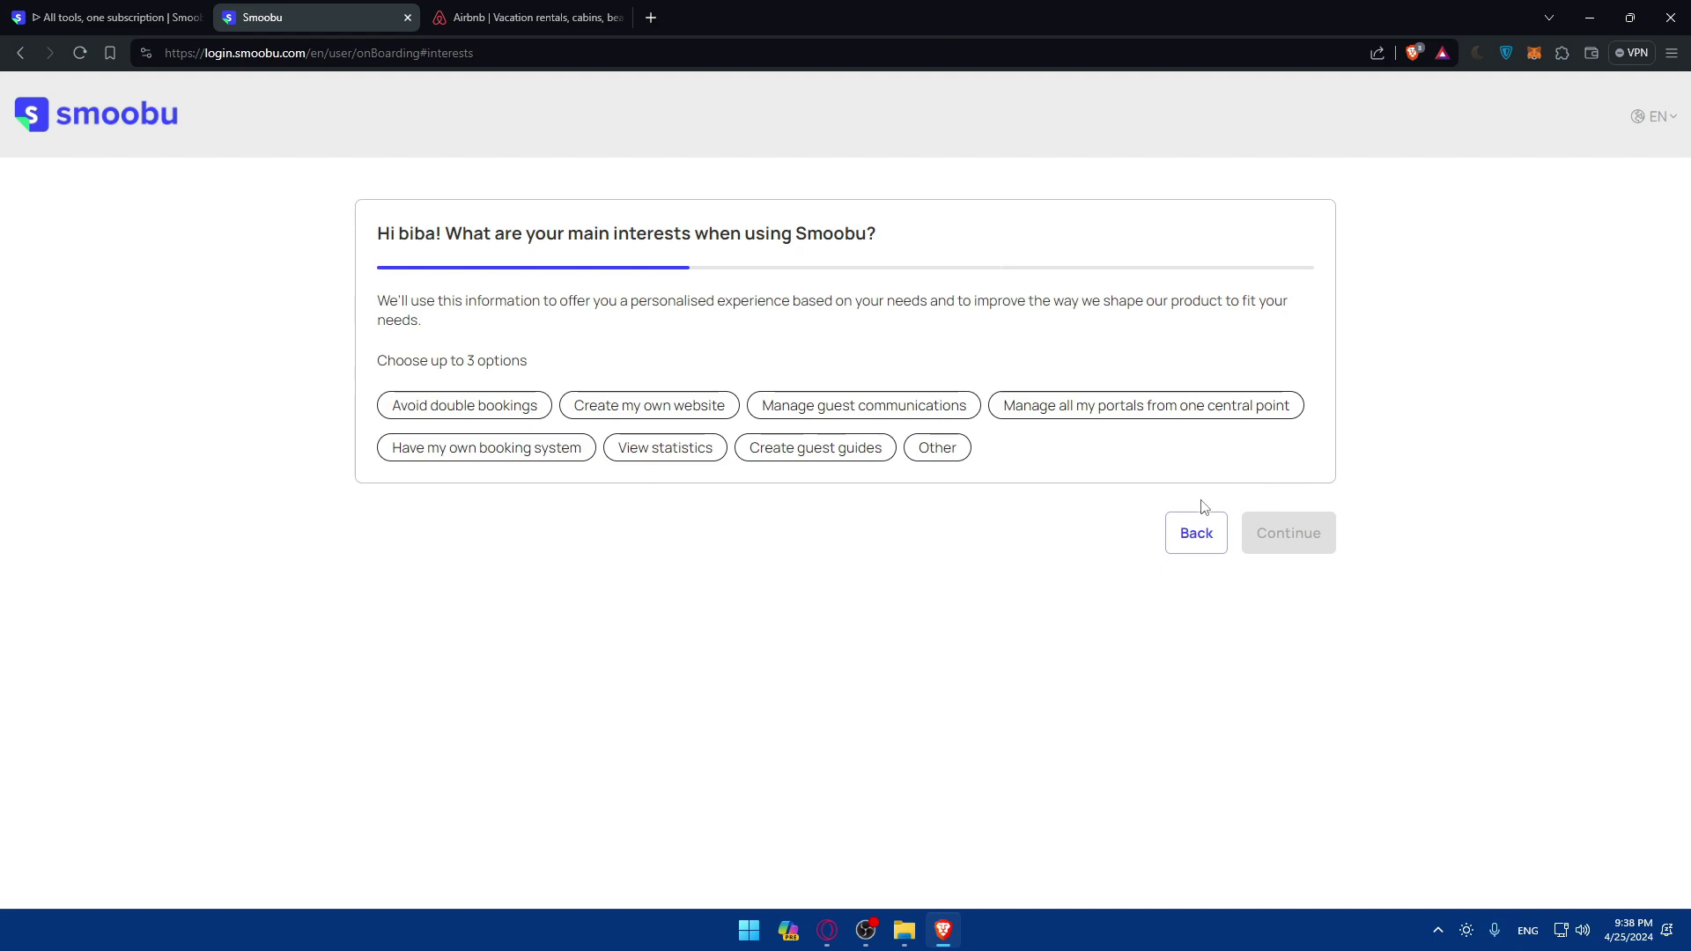
pyautogui.click(1202, 521)
pyautogui.click(1282, 434)
pyautogui.moveTo(375, 299); pyautogui.dragTo(513, 304)
pyautogui.click(514, 304)
# - Submit Avoid double bookings as the only main interest
pyautogui.click(672, 445)
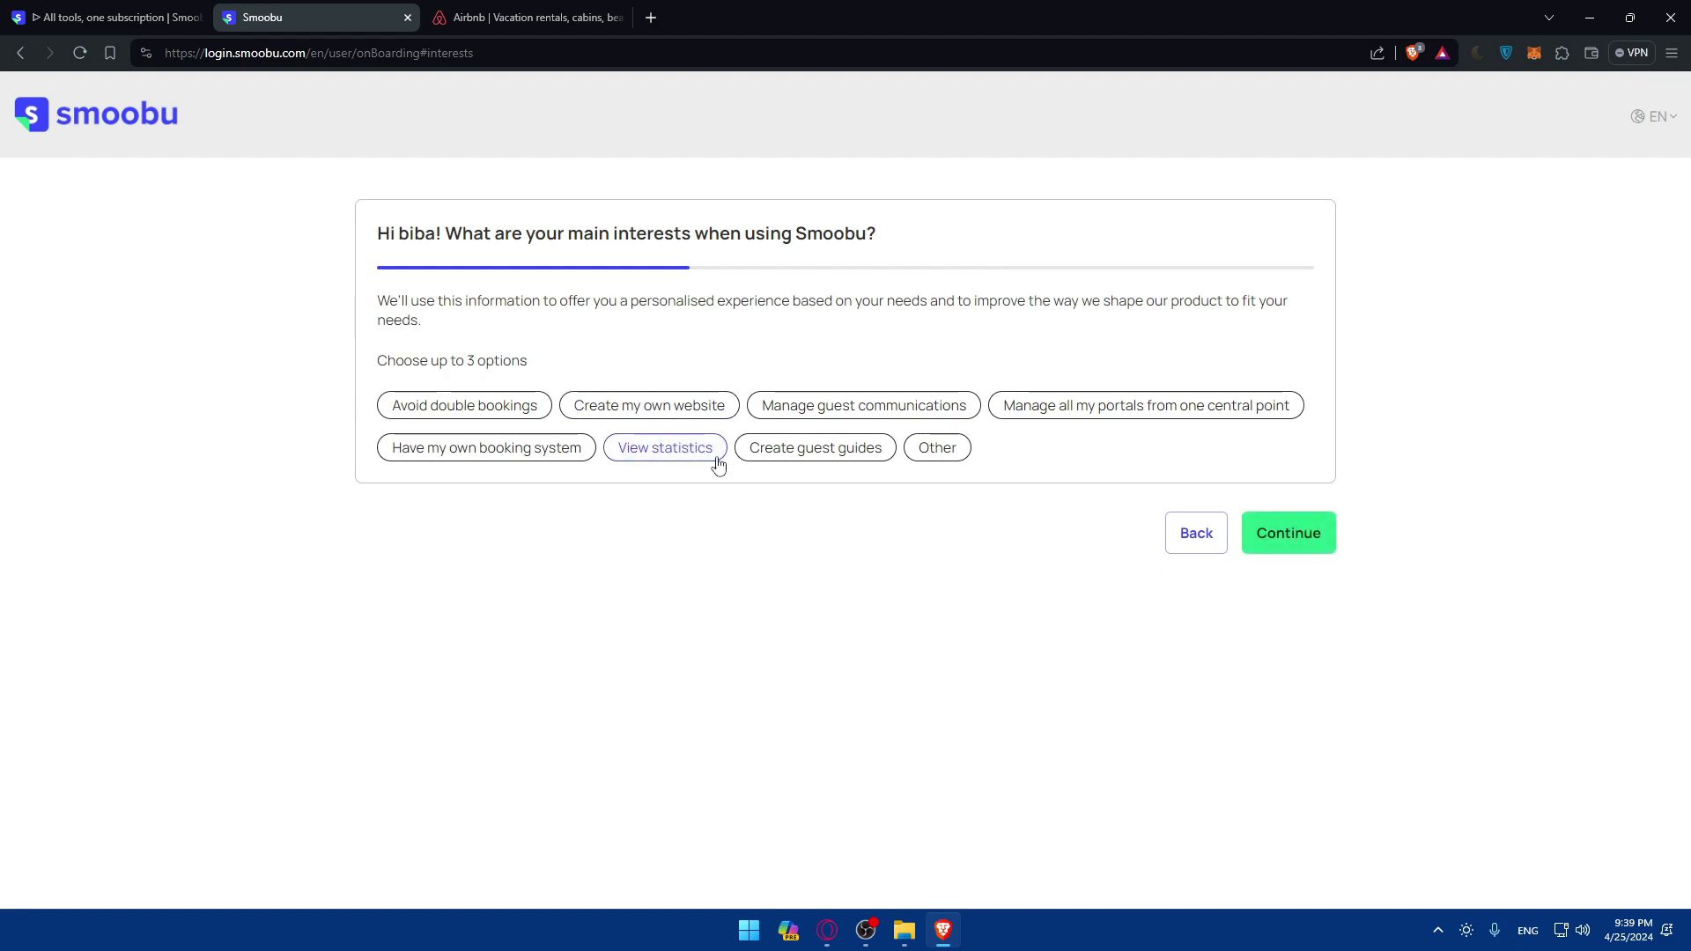
pyautogui.click(466, 407)
pyautogui.click(587, 416)
pyautogui.click(665, 446)
pyautogui.click(577, 407)
pyautogui.click(526, 406)
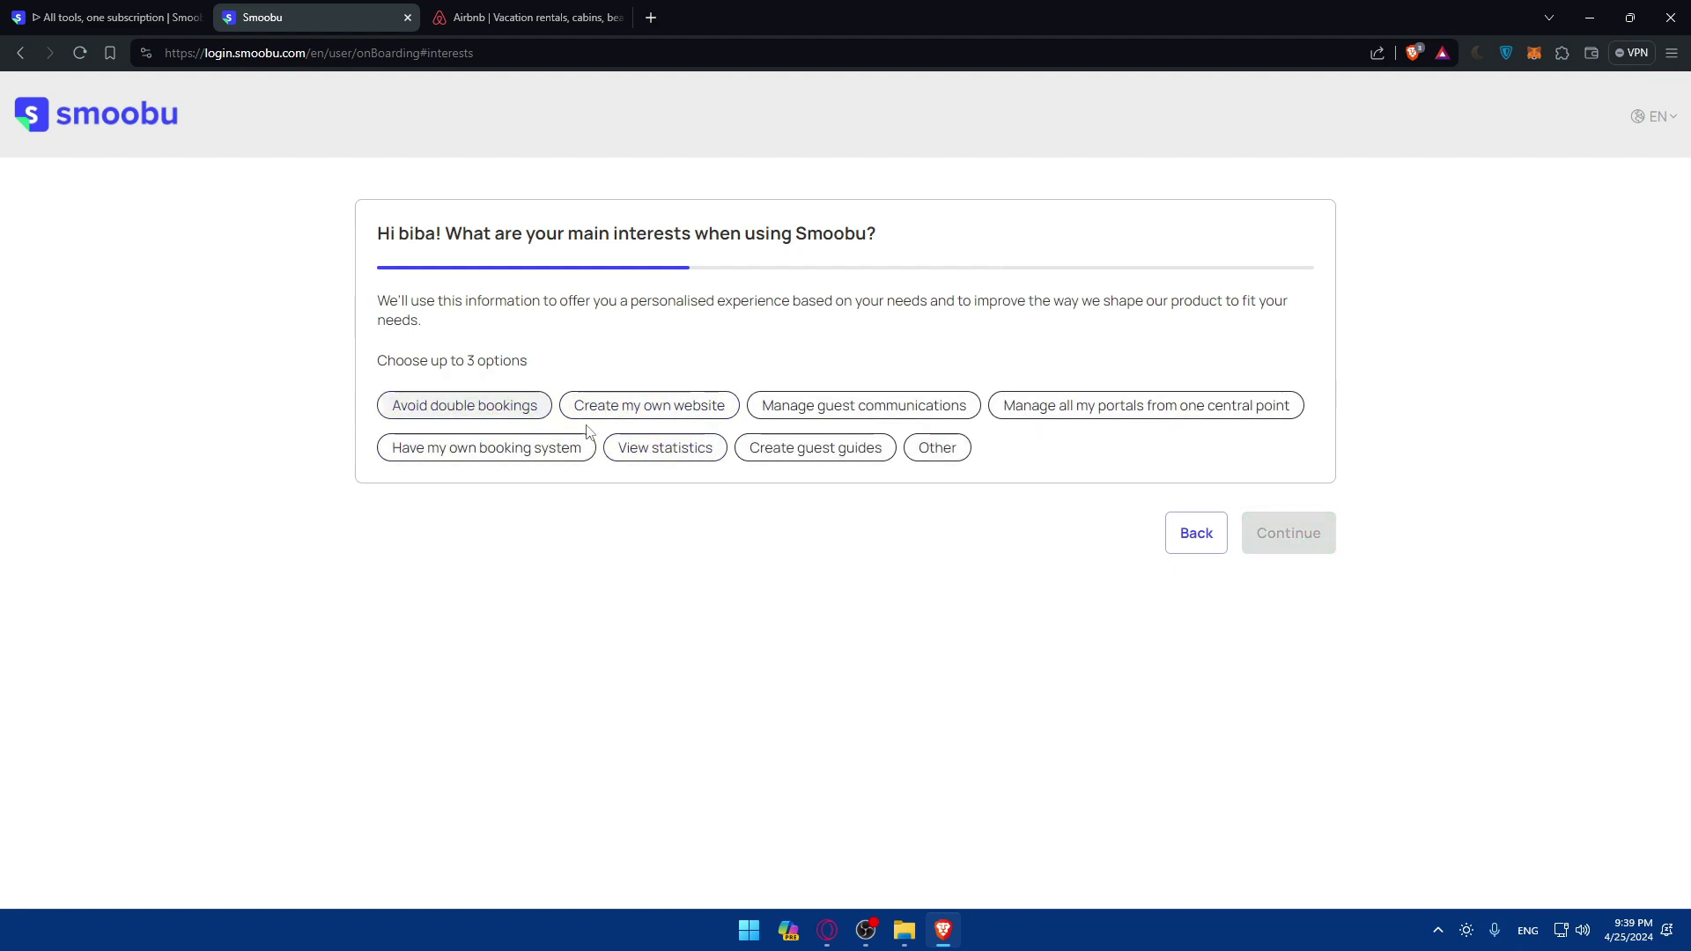
pyautogui.click(446, 414)
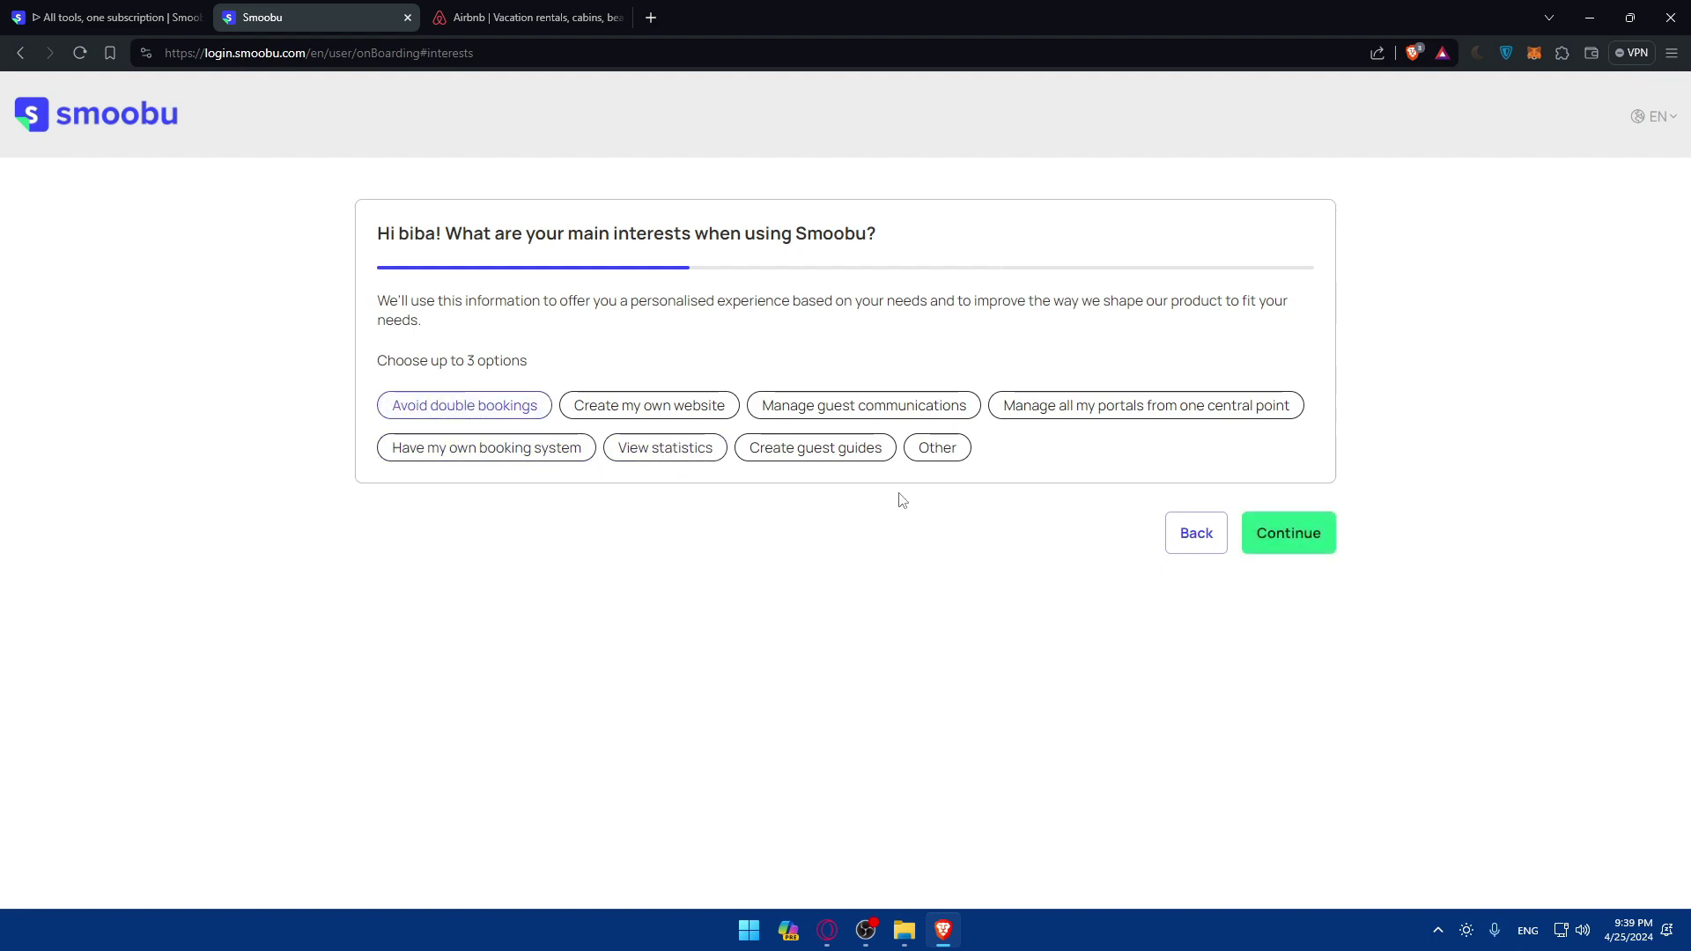
pyautogui.click(1324, 546)
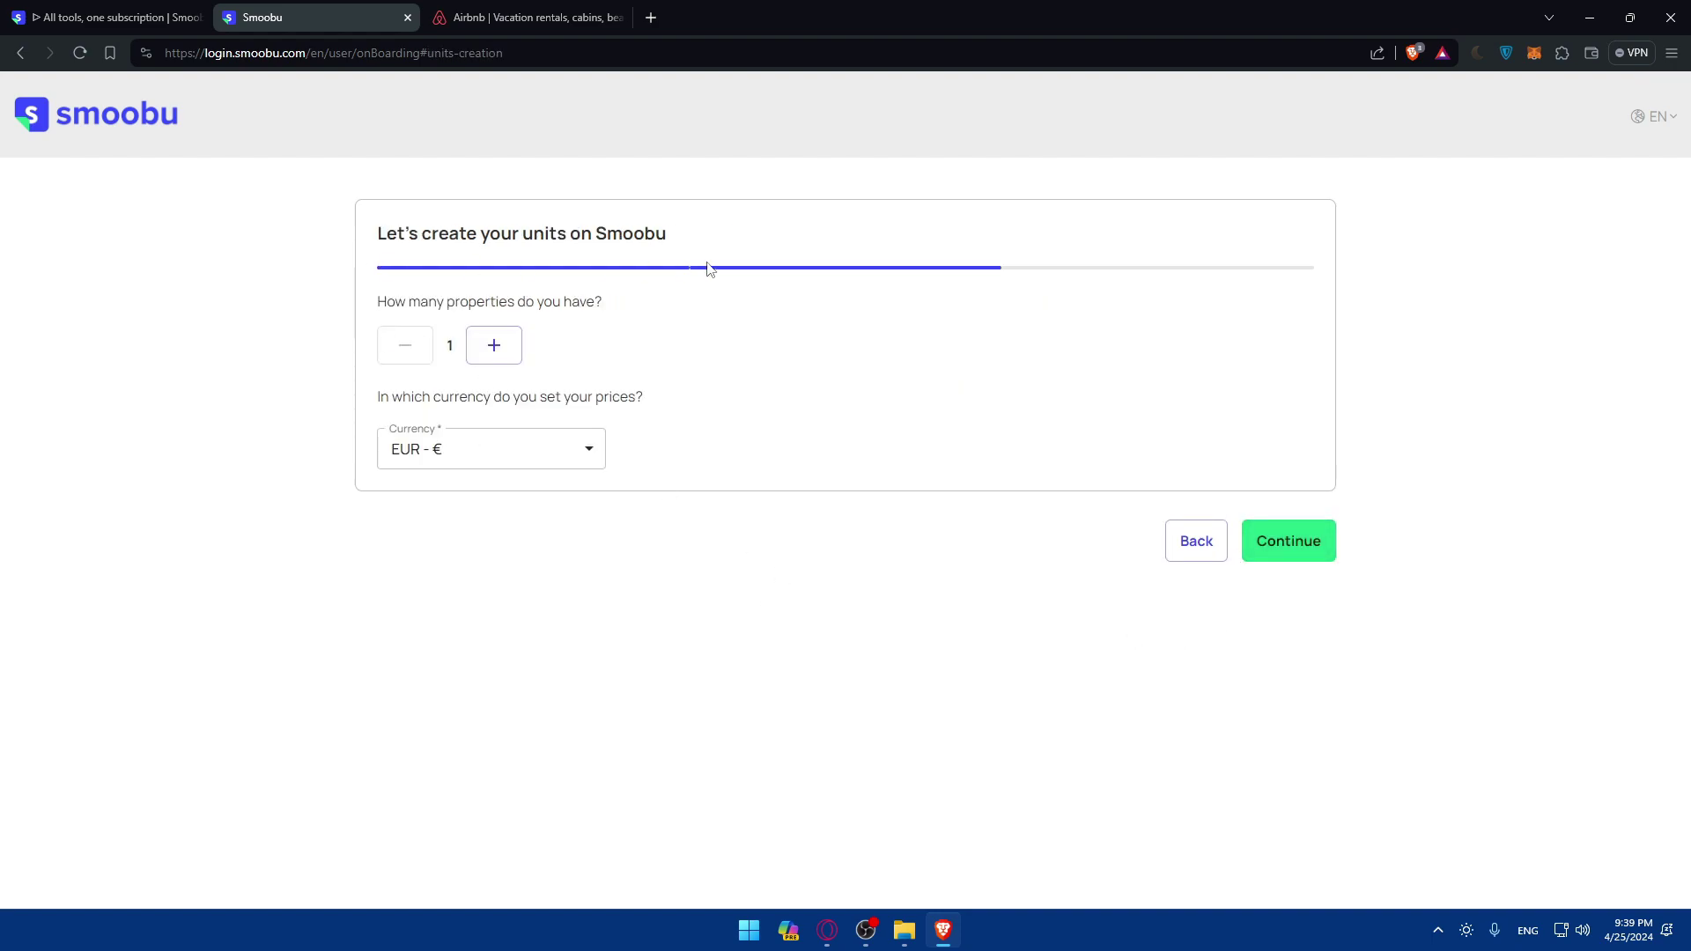
# - Bring the property count back to 1 after briefly raising it
pyautogui.click(494, 346)
pyautogui.click(494, 346)
pyautogui.click(494, 346)
pyautogui.click(495, 346)
pyautogui.click(494, 346)
pyautogui.click(494, 346)
pyautogui.click(494, 347)
pyautogui.click(494, 346)
pyautogui.click(494, 347)
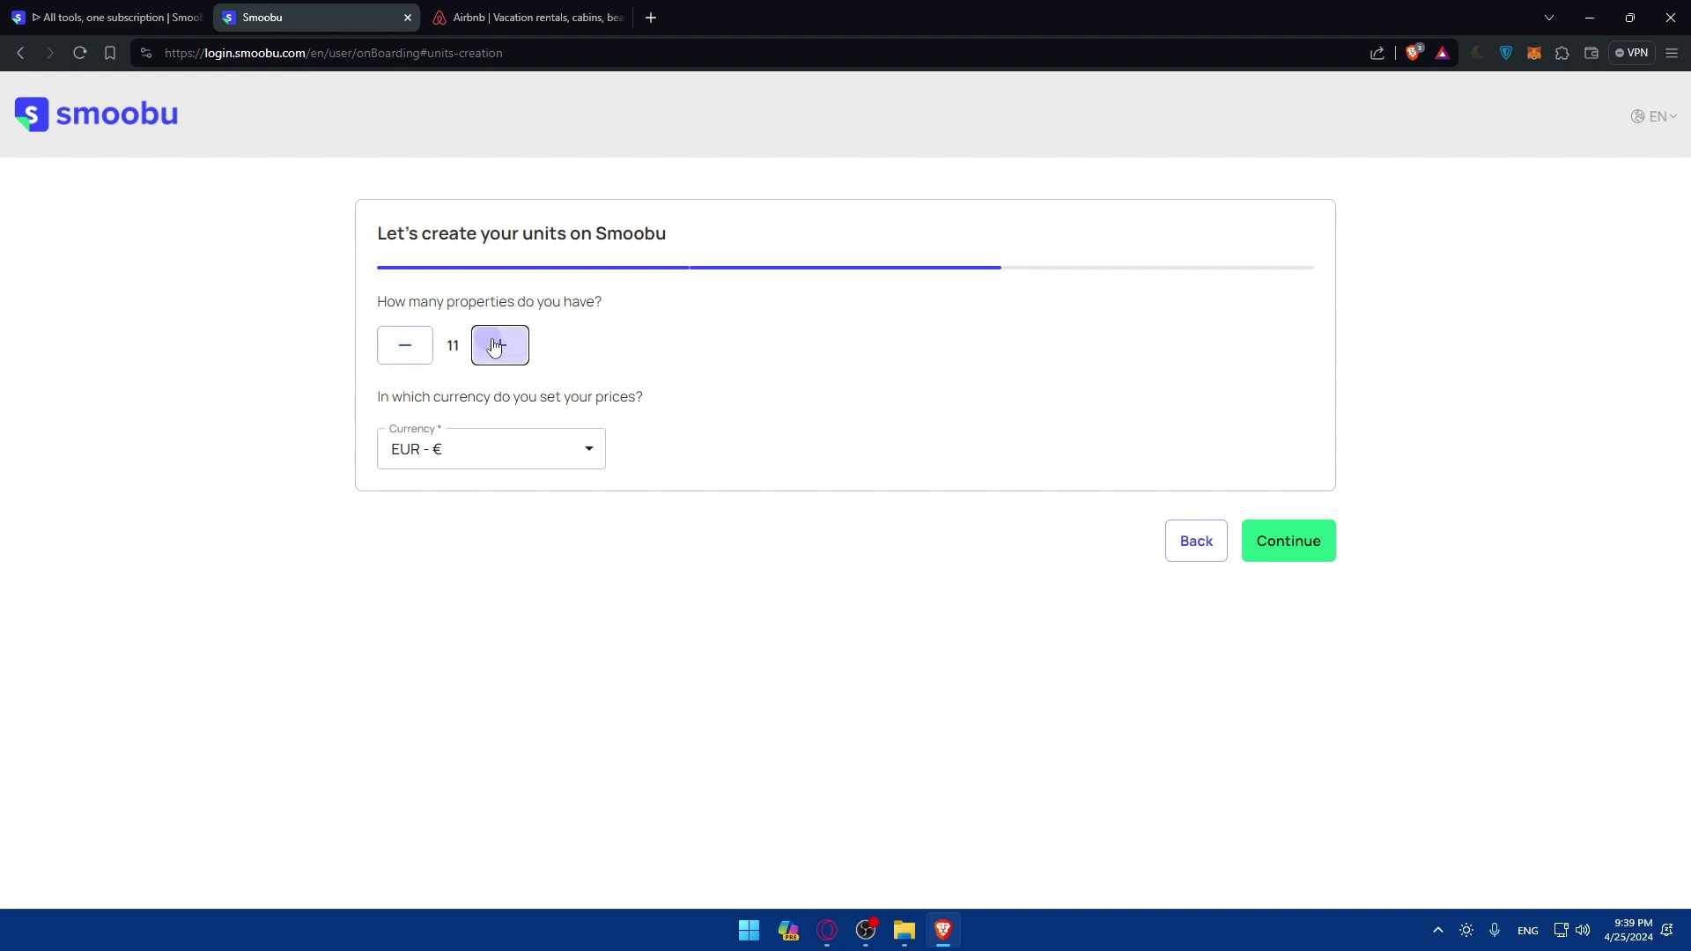
pyautogui.click(494, 346)
pyautogui.doubleClick(403, 350)
pyautogui.click(403, 350)
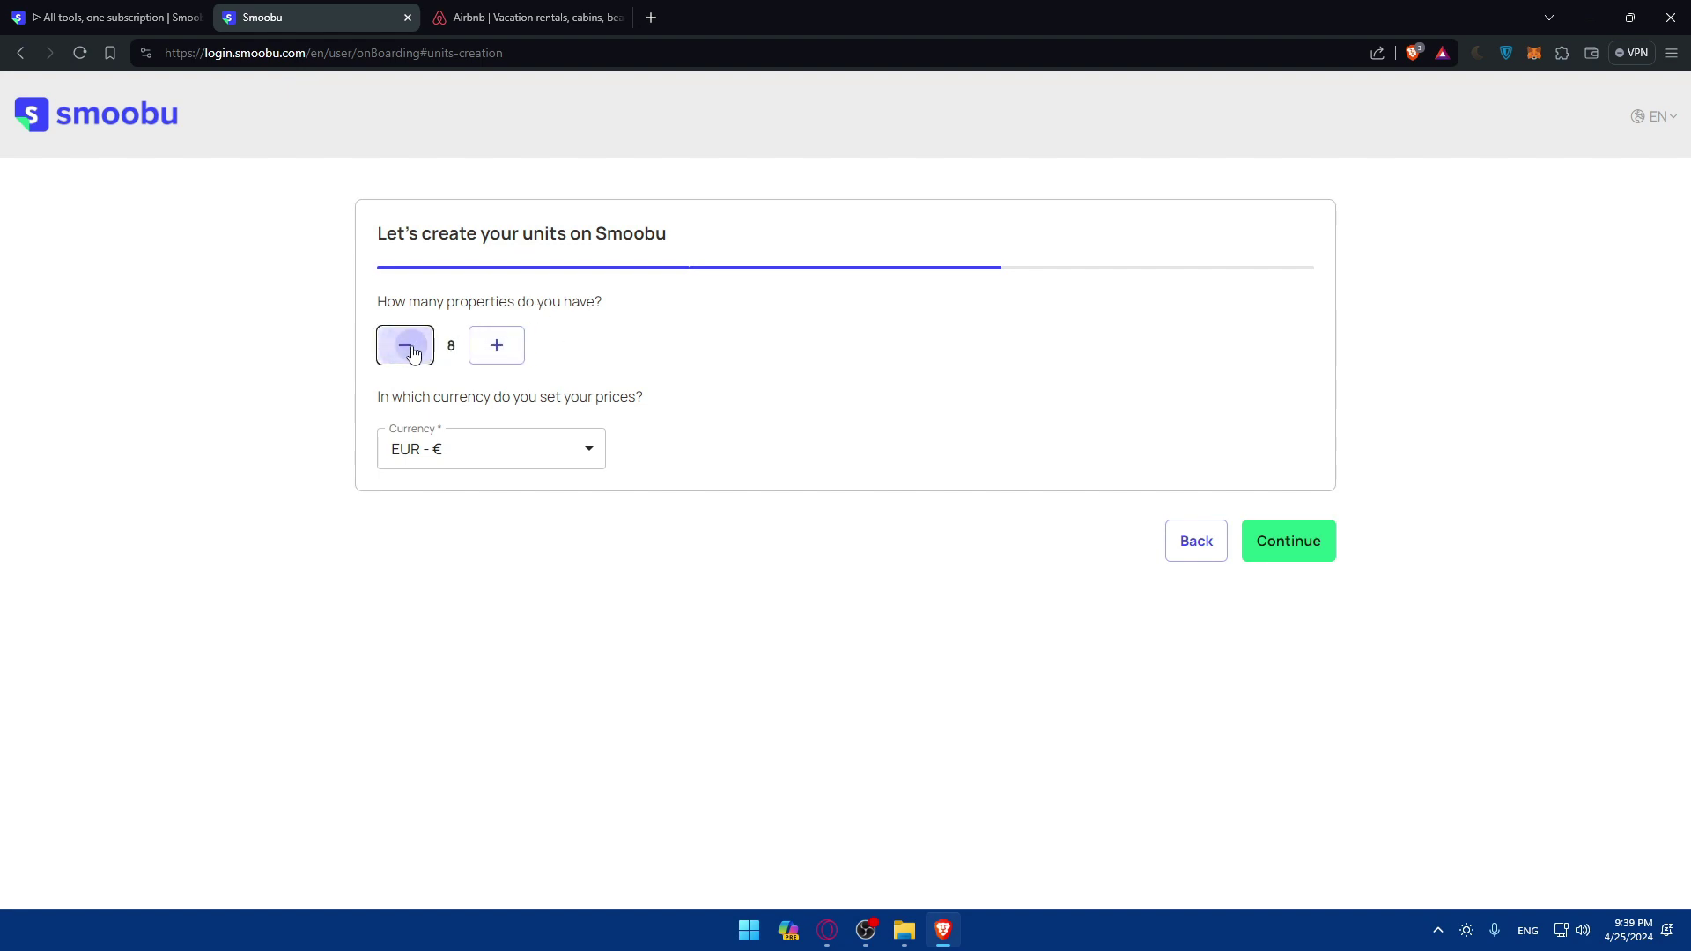
pyautogui.doubleClick(405, 350)
pyautogui.doubleClick(407, 350)
pyautogui.click(408, 351)
pyautogui.doubleClick(412, 352)
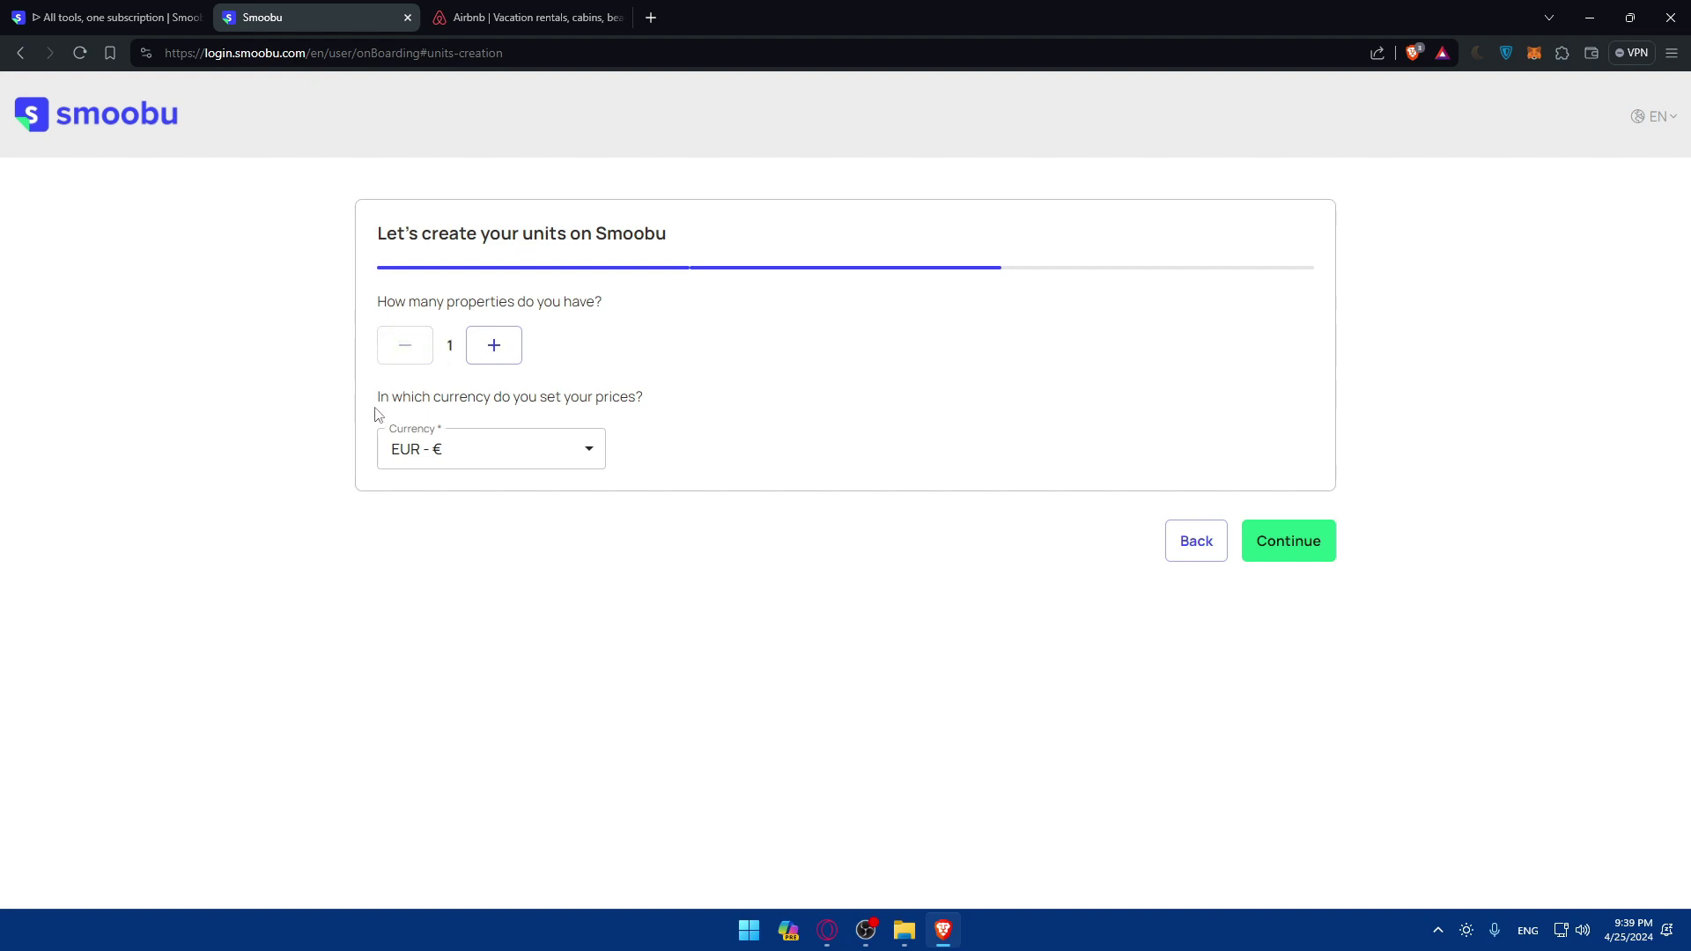
# - Pick USD - $ as the price currency and continue to naming
pyautogui.click(499, 457)
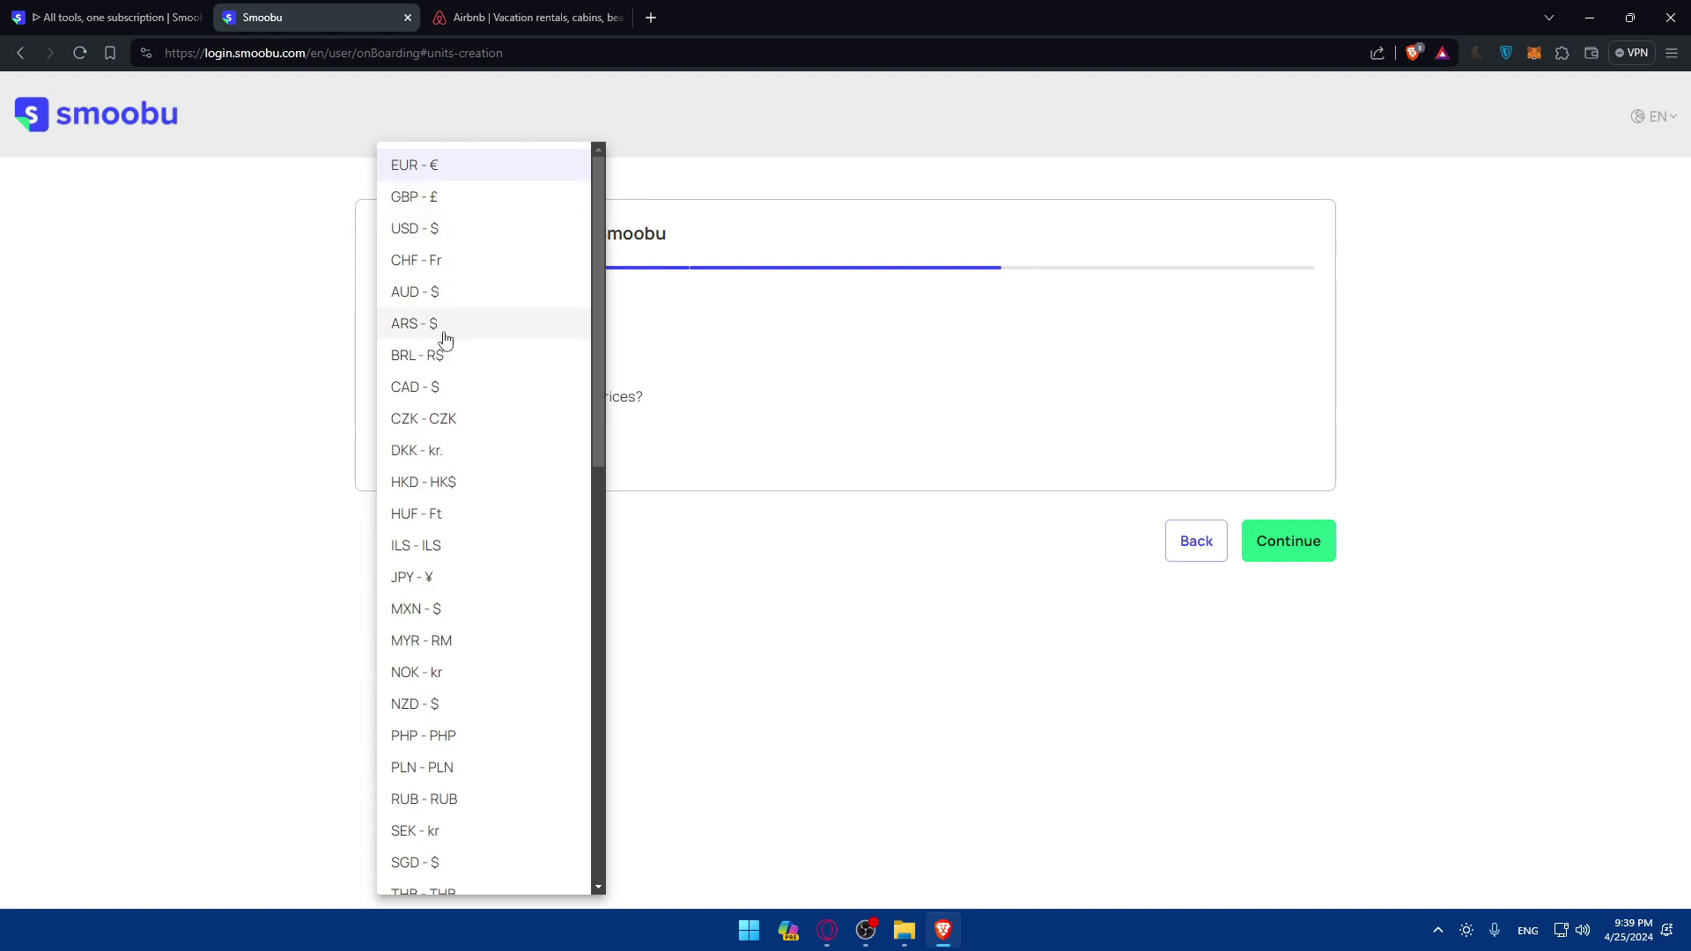
pyautogui.click(417, 231)
pyautogui.click(1249, 548)
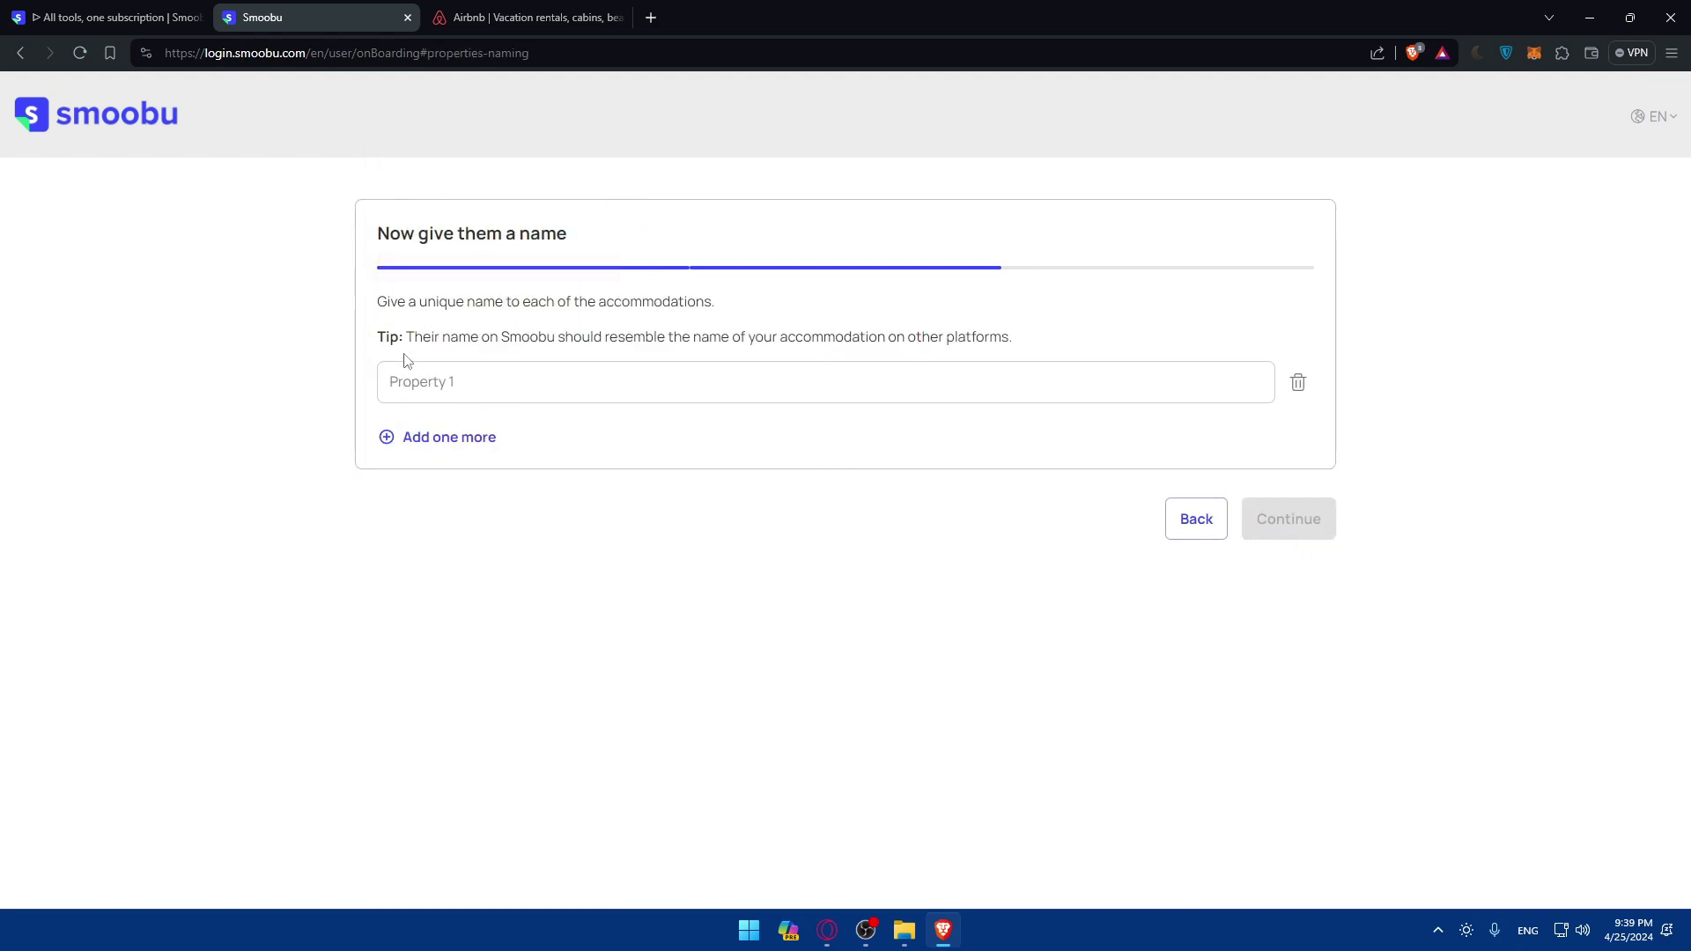
# - Name Property 1 'testing' to create the unit, then go to the Home dashboard
pyautogui.moveTo(376, 311); pyautogui.dragTo(603, 304)
pyautogui.click(645, 326)
pyautogui.click(463, 382)
pyautogui.write('tes')
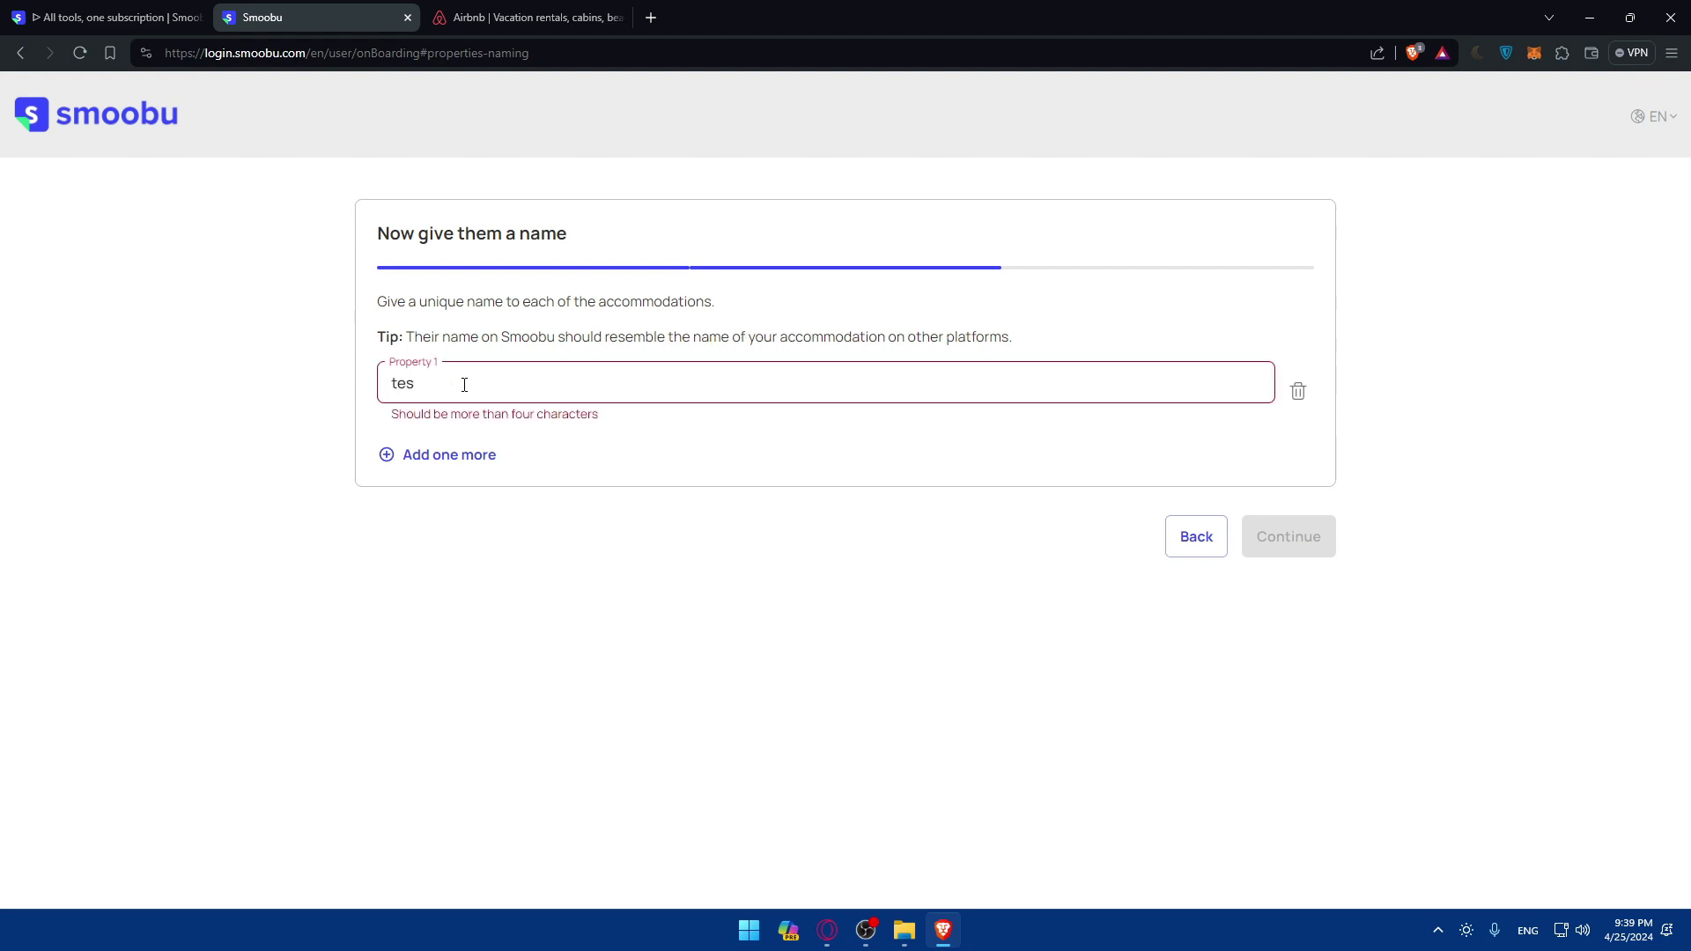
pyautogui.write('ting')
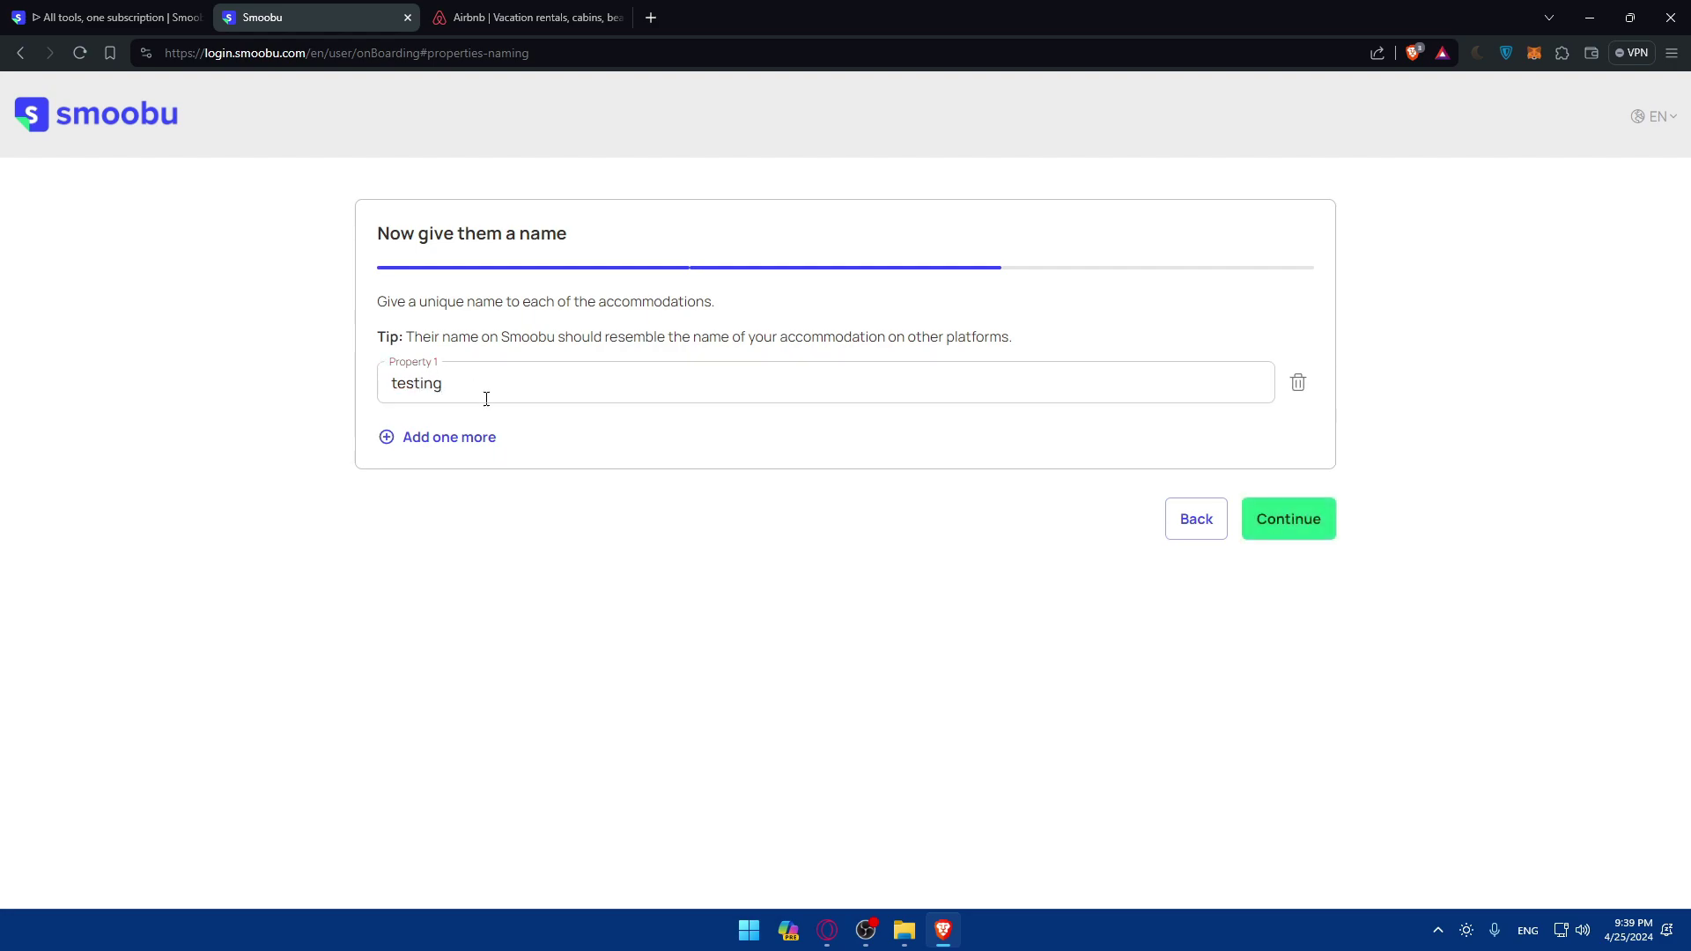
pyautogui.click(1288, 525)
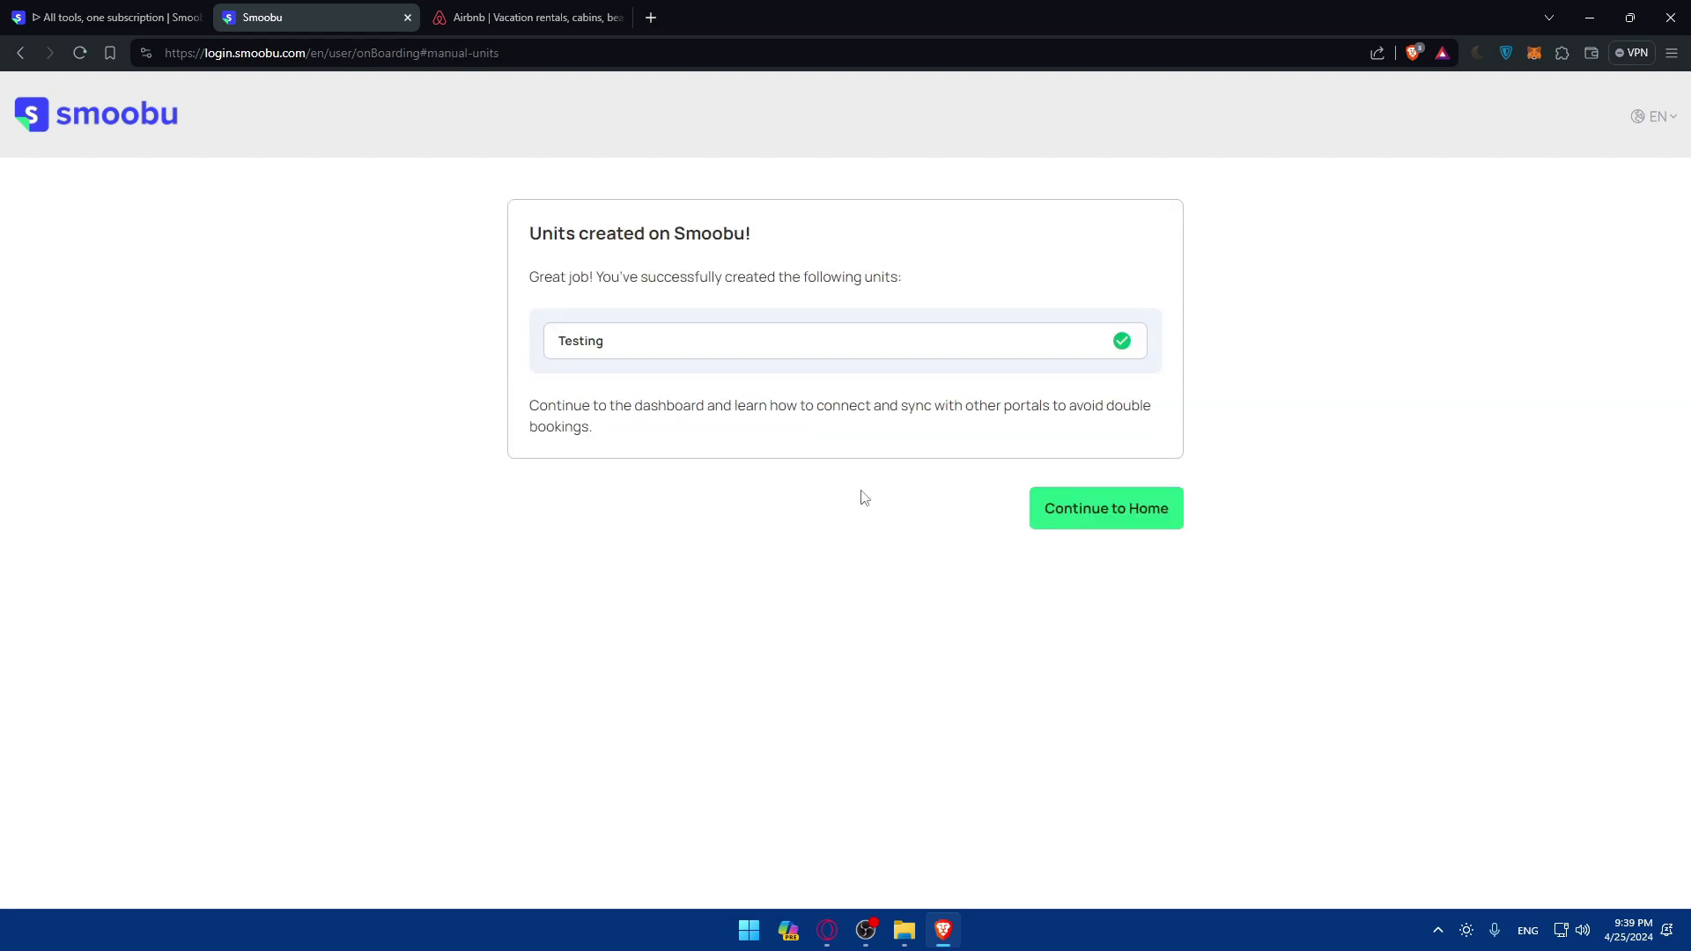
pyautogui.click(1126, 519)
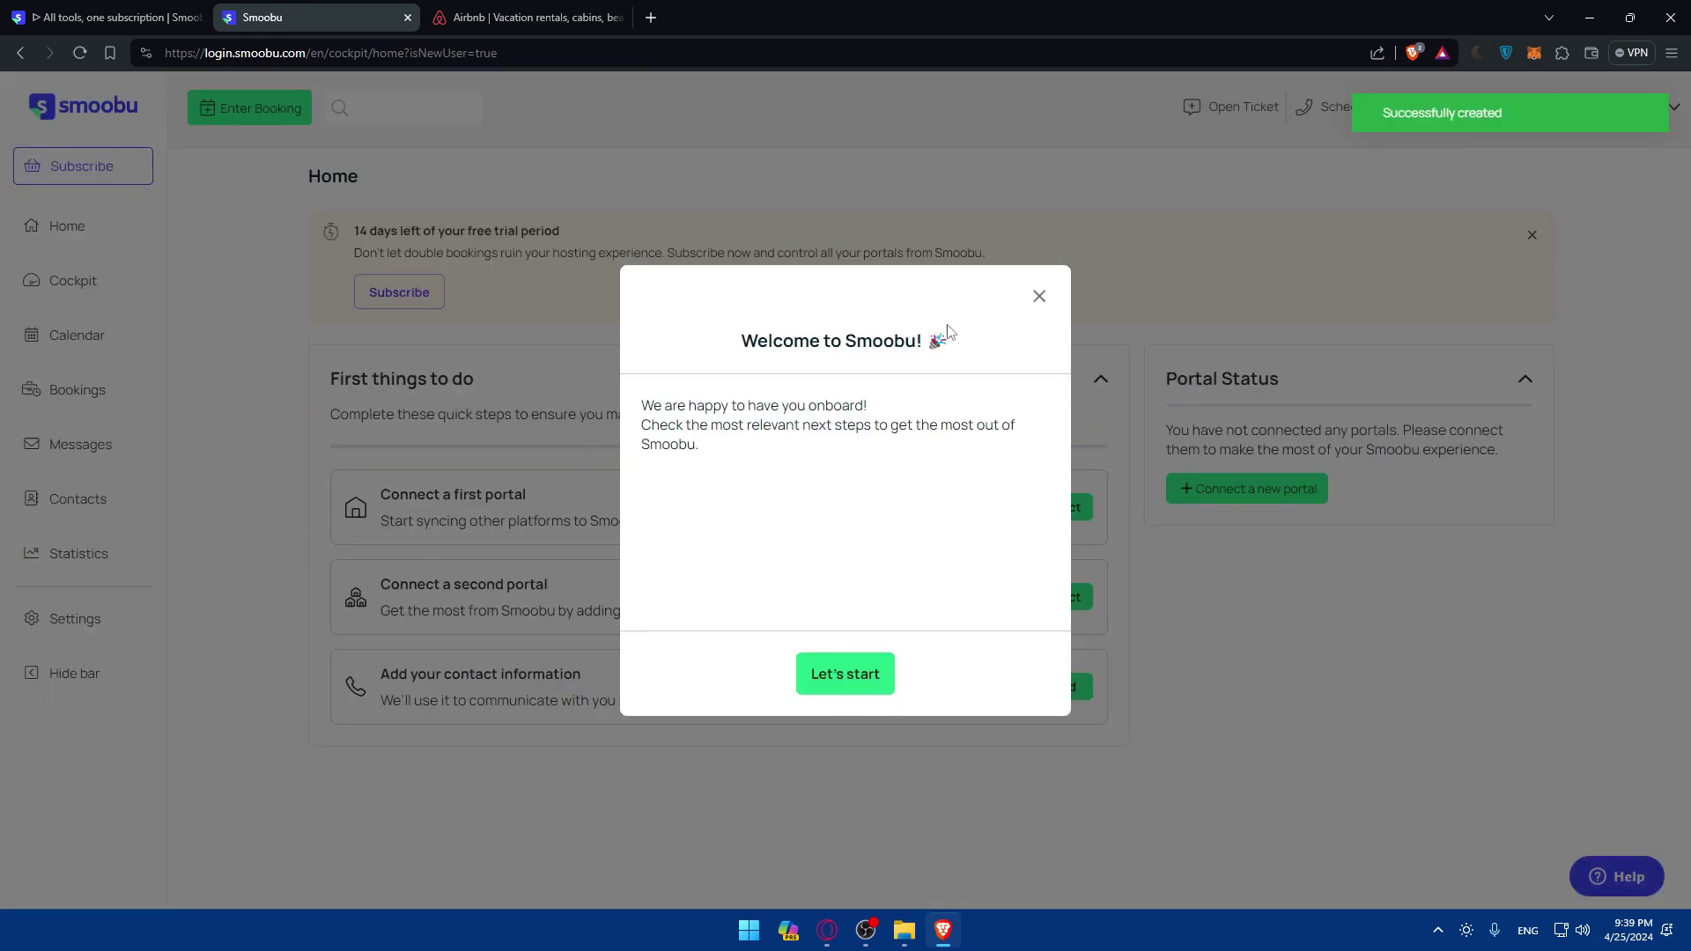
# - Close the Welcome to Smoobu message and review the free-trial banner and Connect a first portal task
pyautogui.moveTo(643, 405); pyautogui.dragTo(924, 407)
pyautogui.click(672, 418)
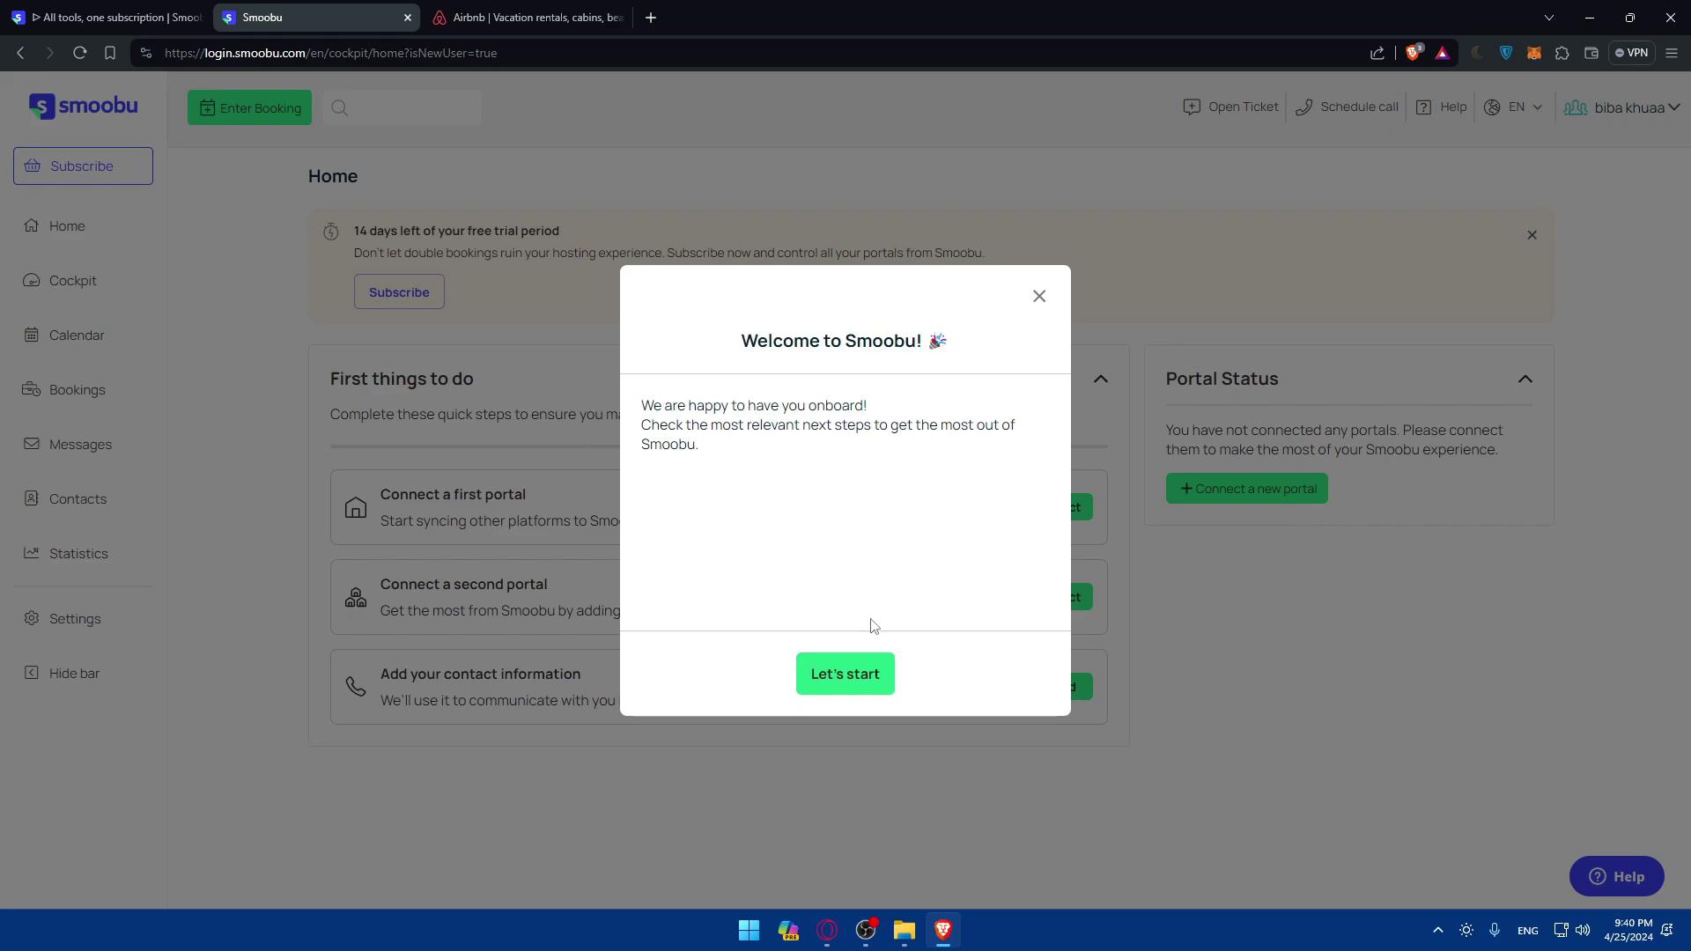
pyautogui.click(1040, 299)
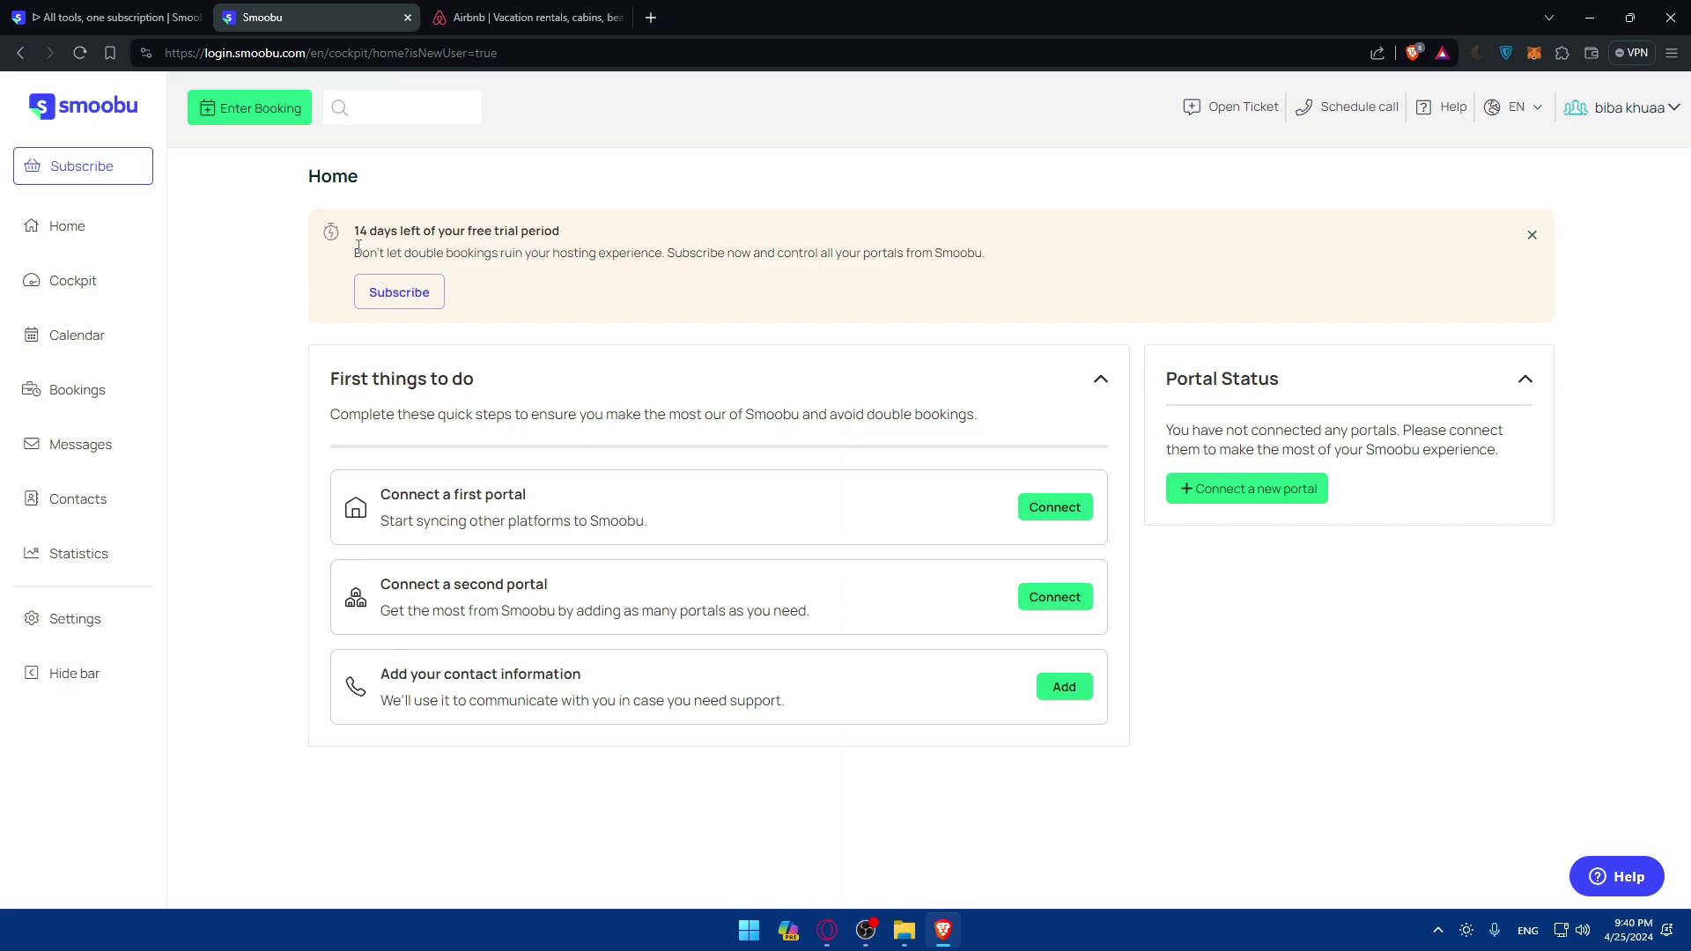
pyautogui.moveTo(357, 247); pyautogui.dragTo(505, 255)
pyautogui.click(484, 264)
pyautogui.moveTo(383, 491); pyautogui.dragTo(575, 513)
pyautogui.click(575, 513)
# - Pick Airbnb from the Select portal list and add it as a booking portal
pyautogui.click(1051, 504)
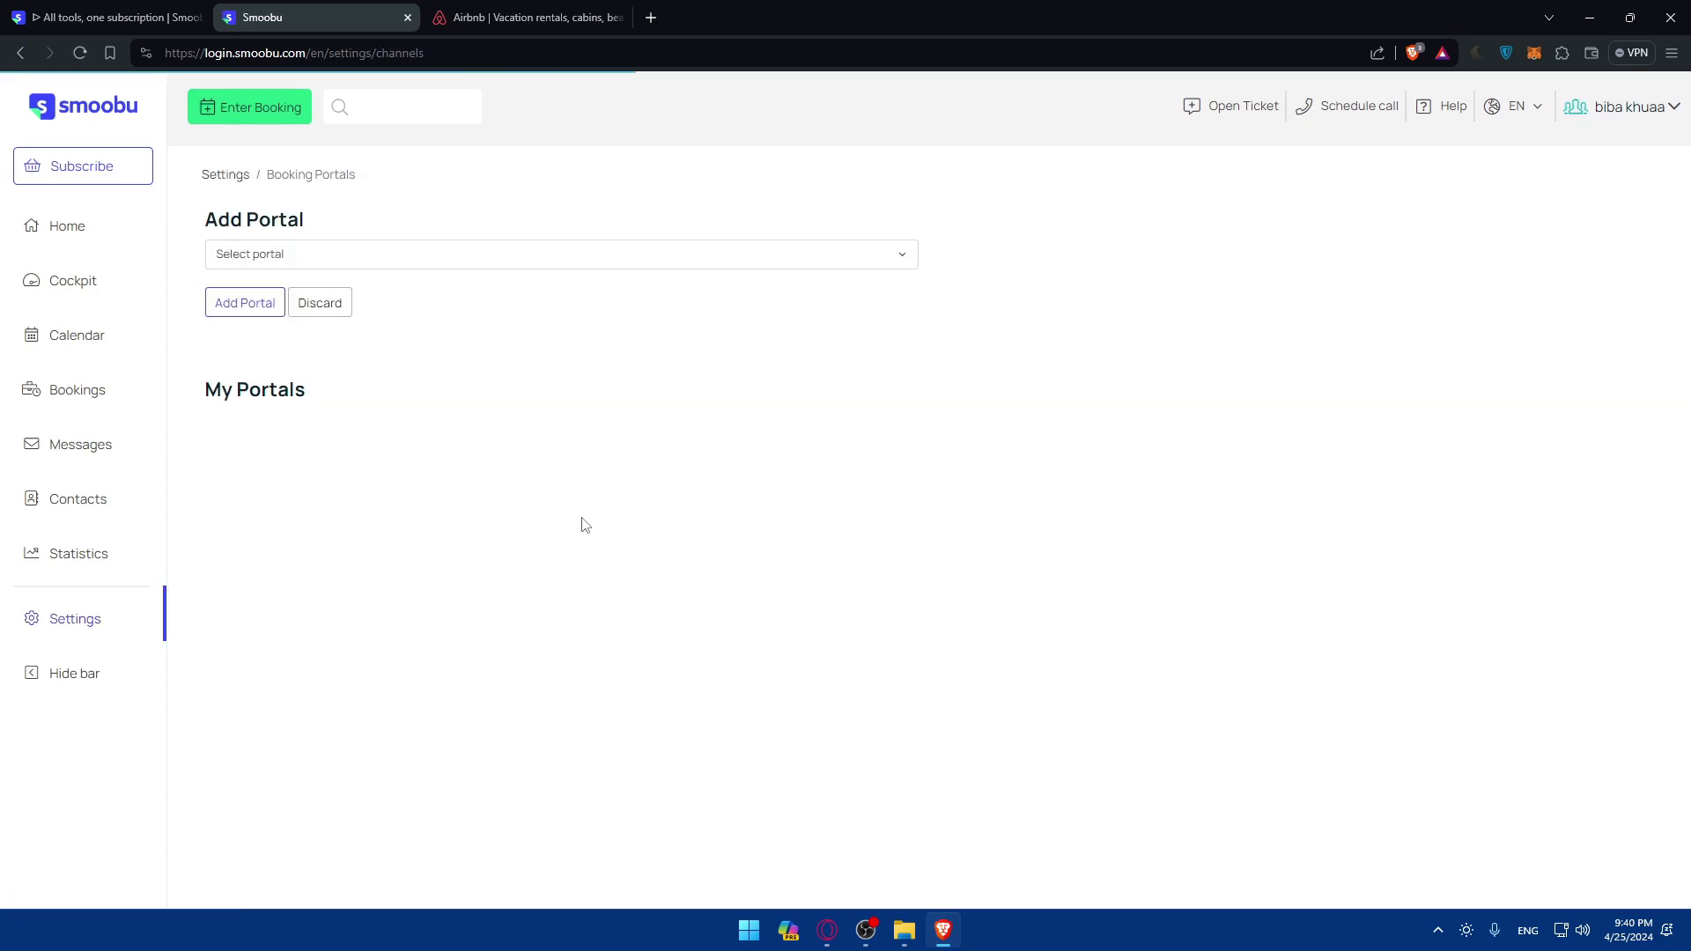
pyautogui.click(253, 308)
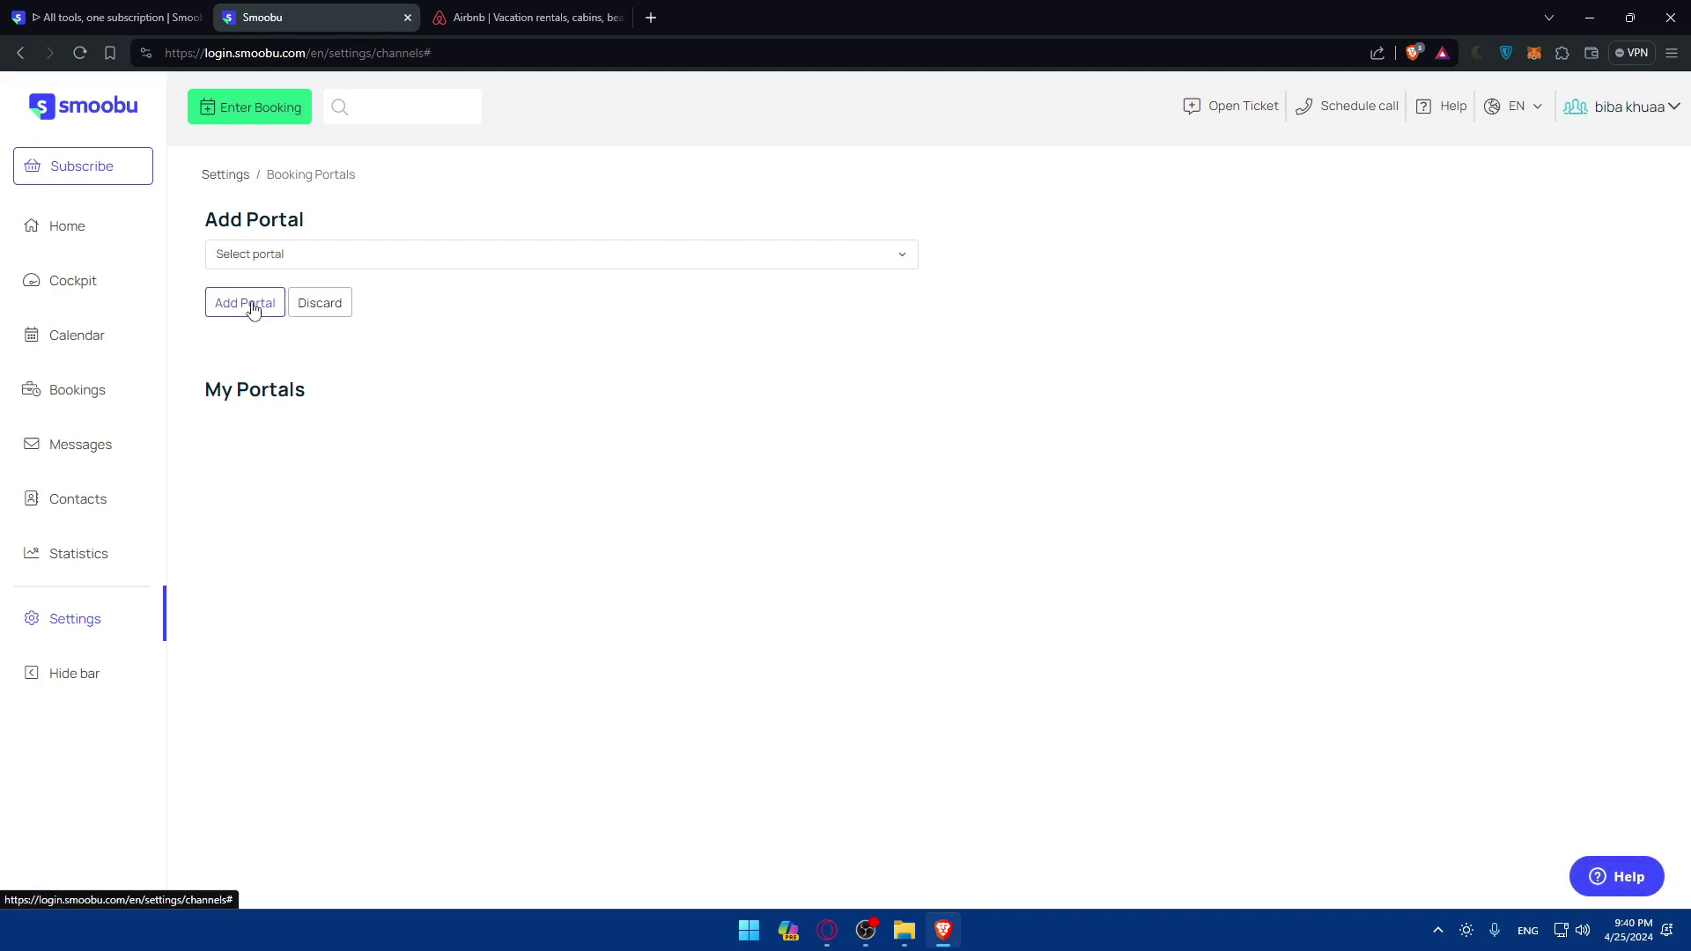
pyautogui.click(280, 257)
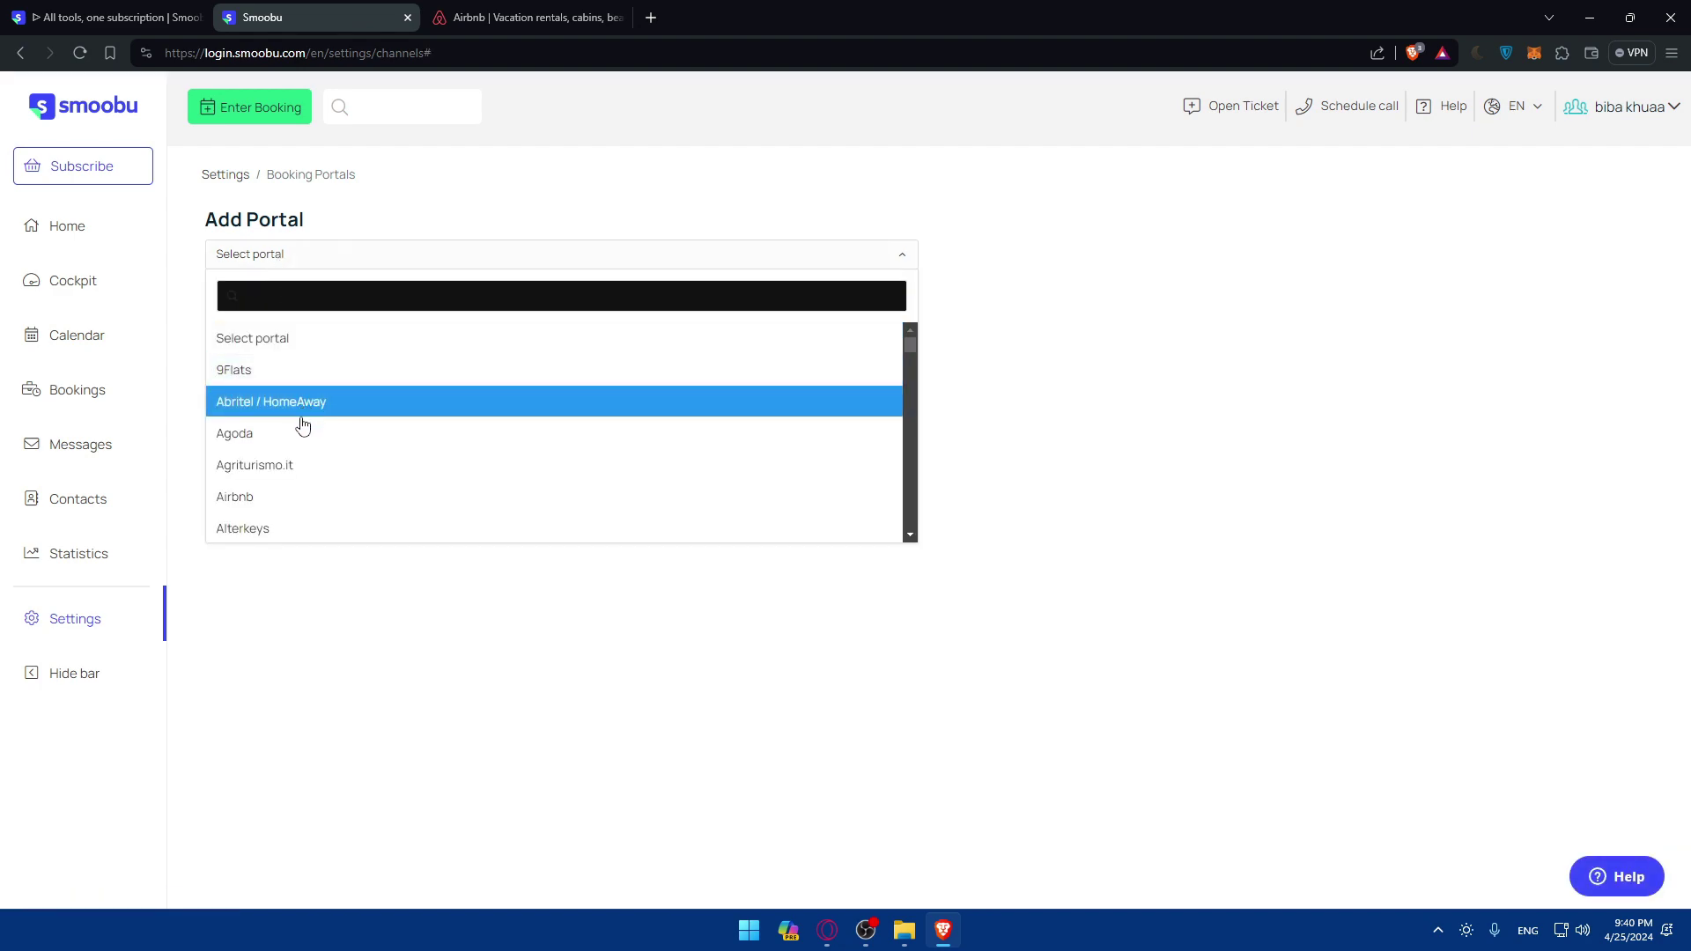
pyautogui.scroll(-5, 288, 384)
pyautogui.scroll(5, 293, 394)
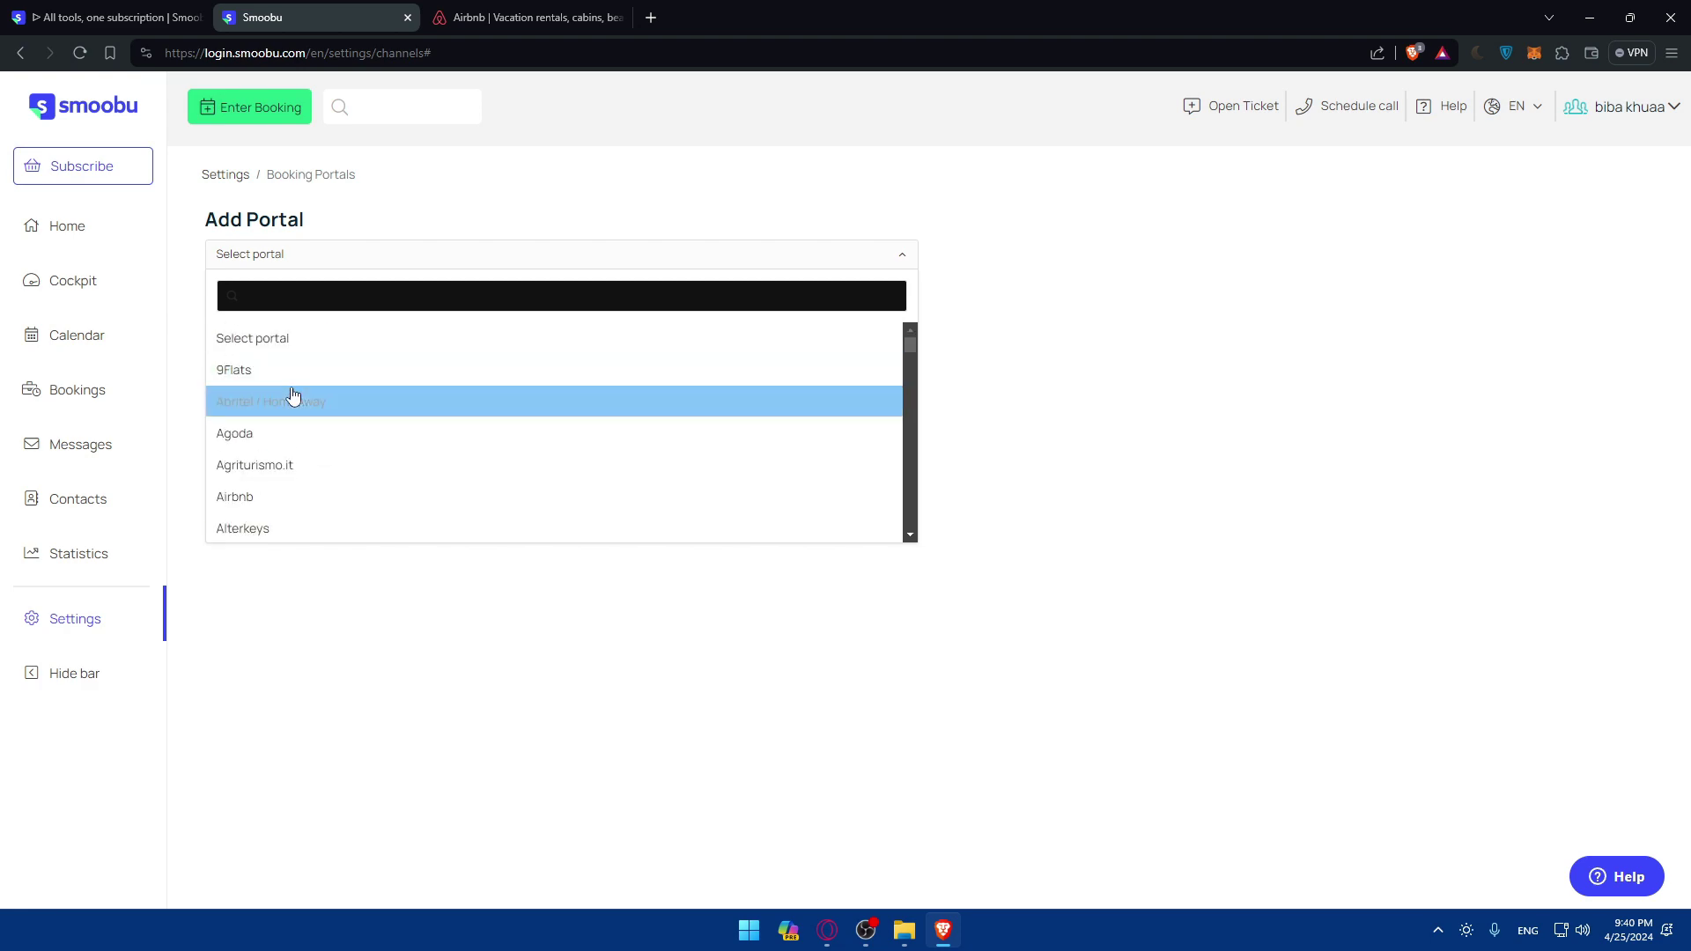
pyautogui.click(284, 496)
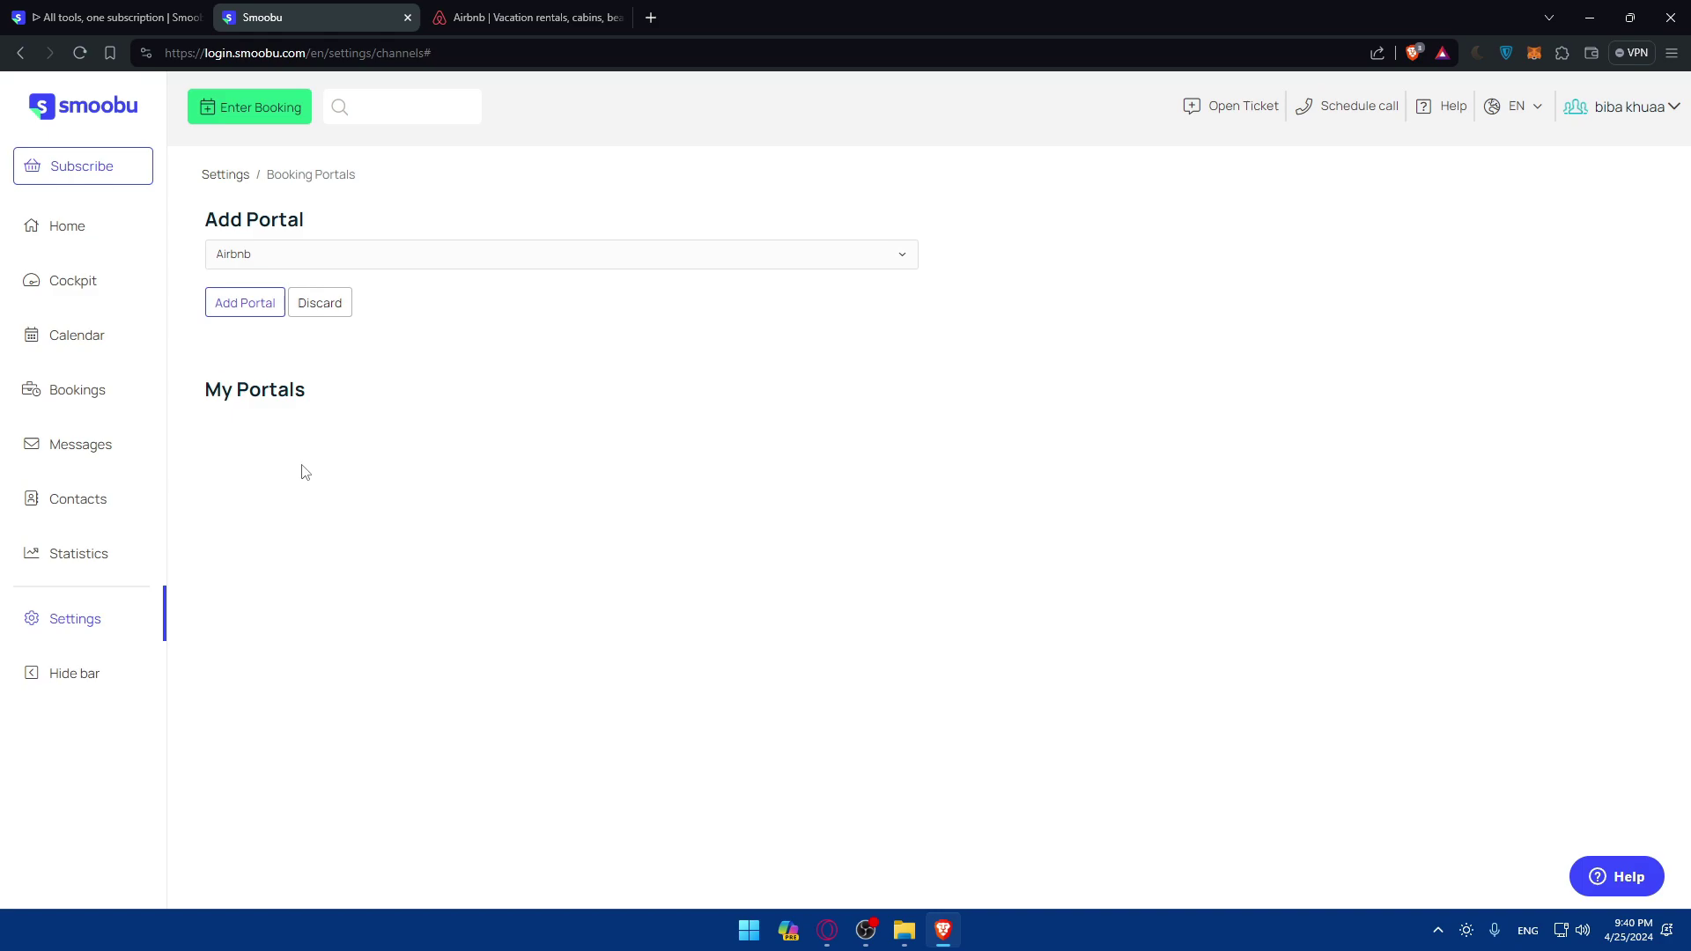
pyautogui.click(253, 315)
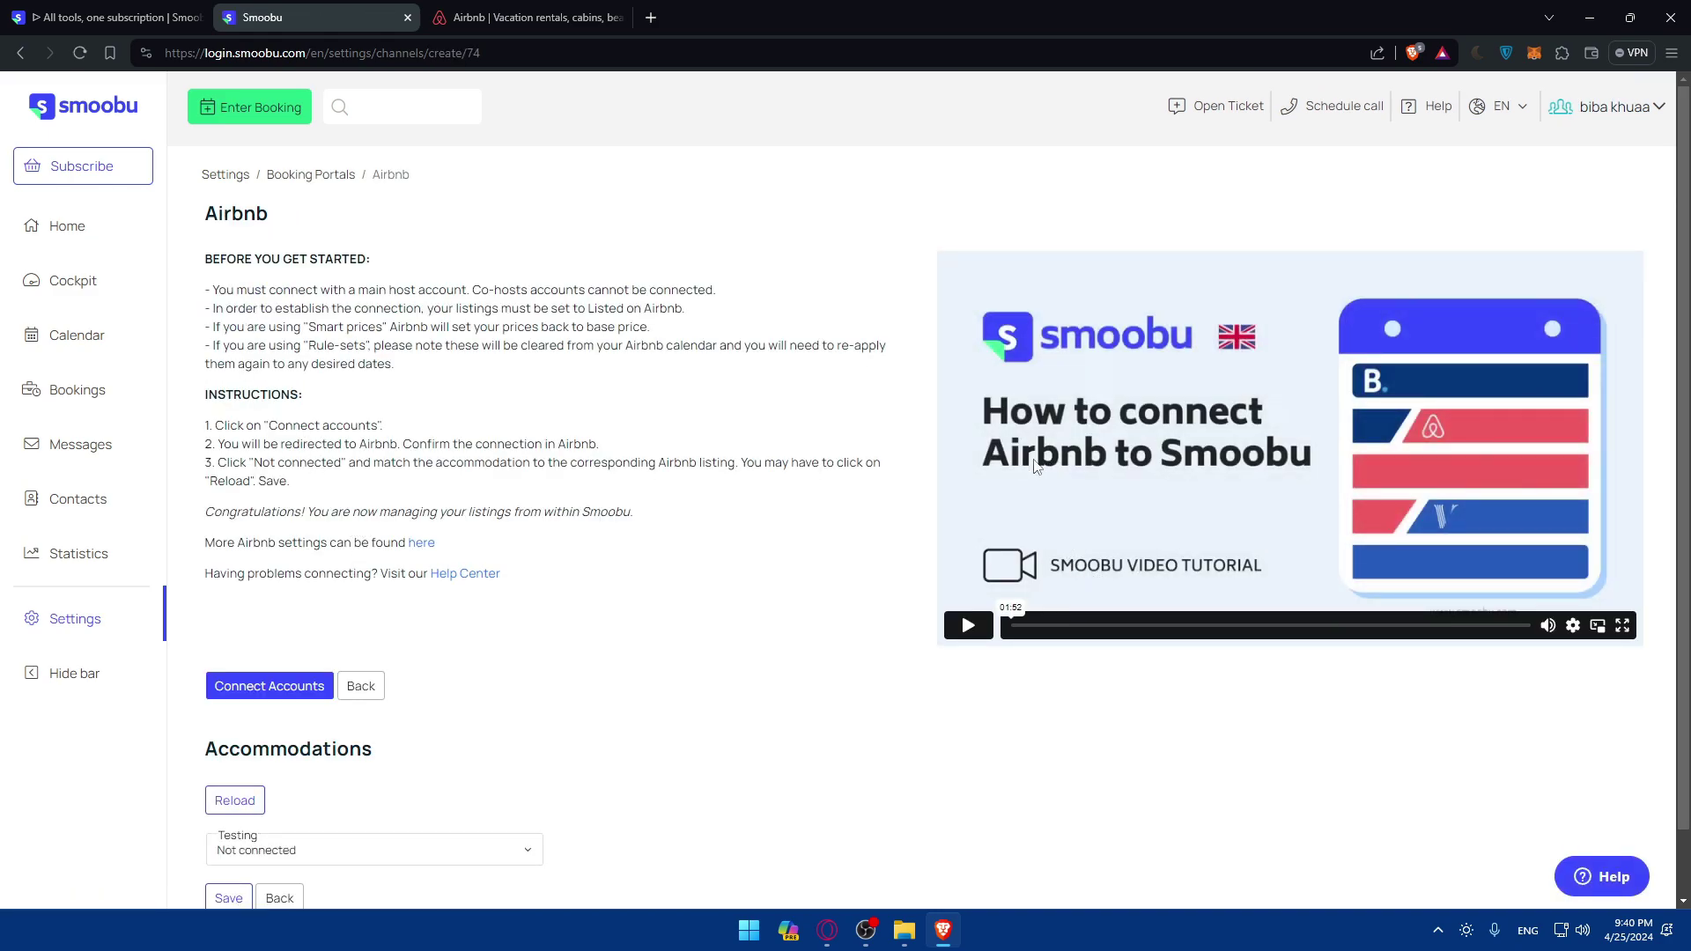
# - Play the Airbnb tutorial, skip to 00:48, pause it, and read the Before You Get Started requirements
pyautogui.click(968, 625)
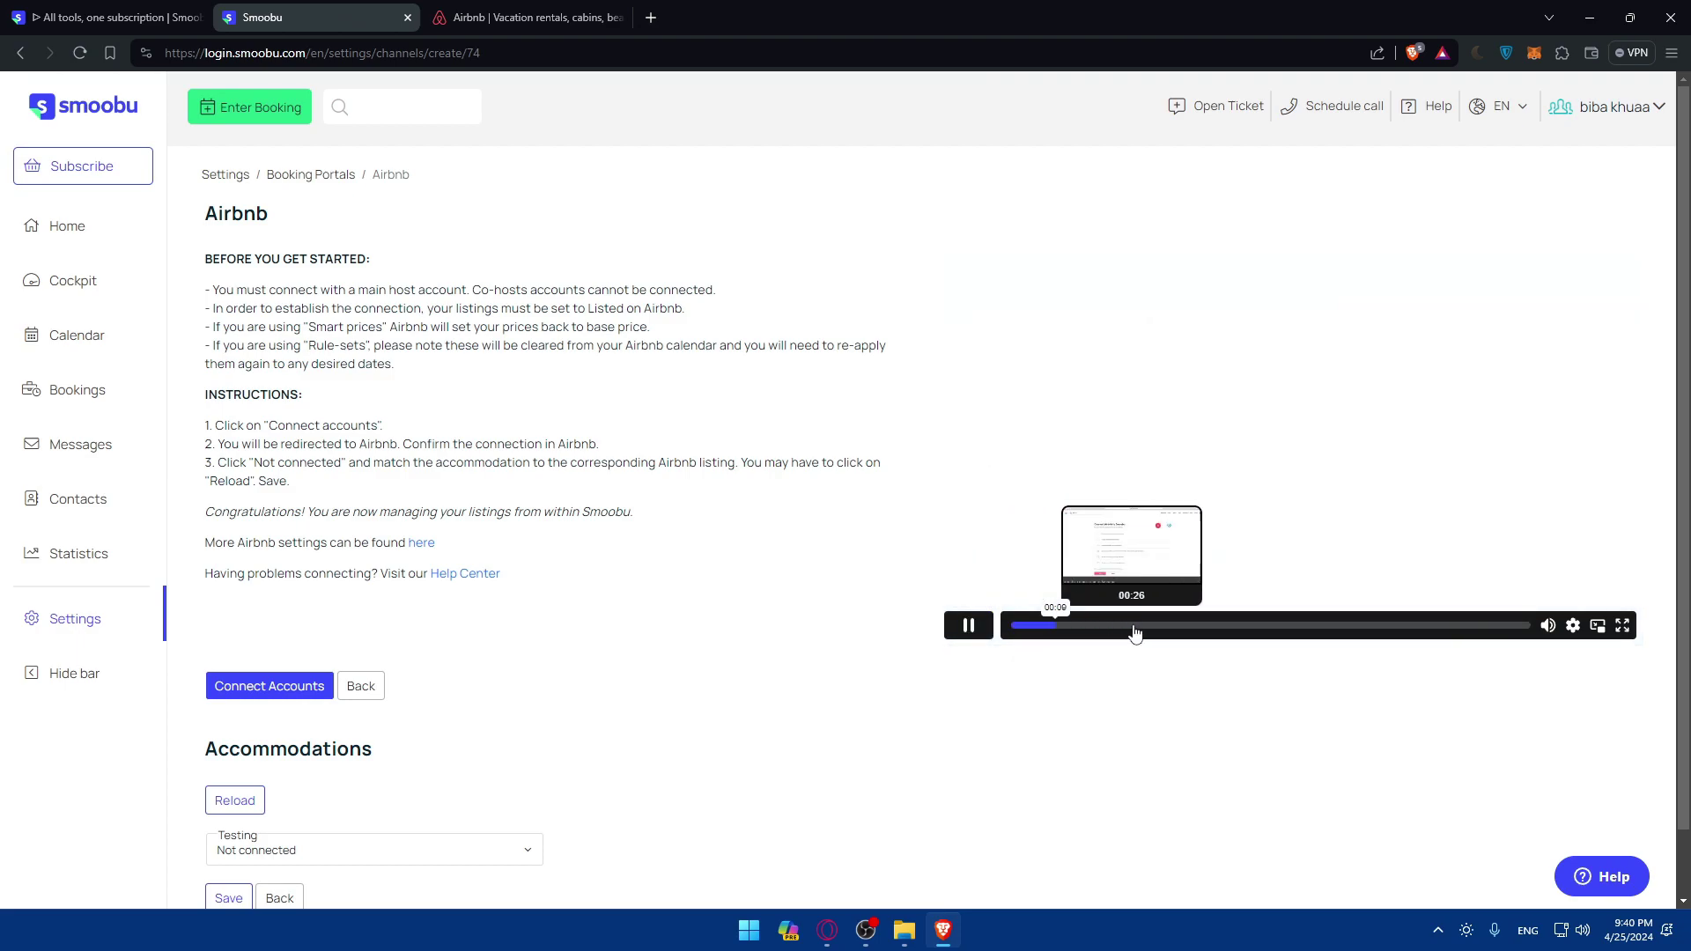
pyautogui.click(1237, 625)
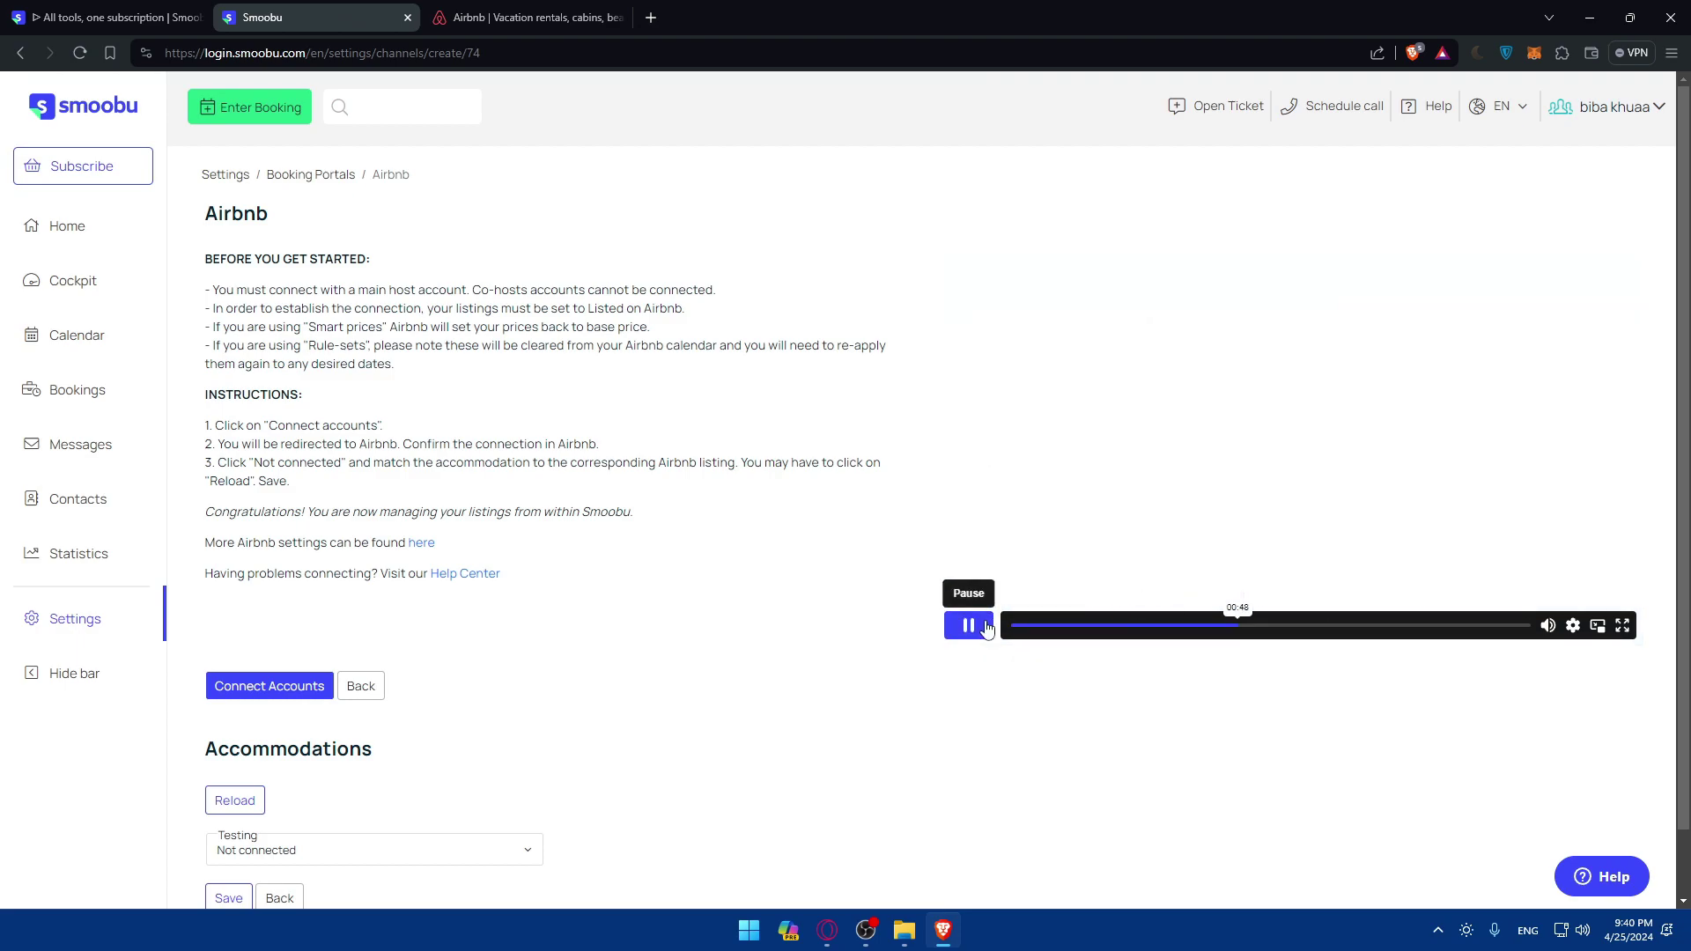
pyautogui.click(969, 625)
pyautogui.moveTo(217, 282); pyautogui.dragTo(370, 260)
pyautogui.click(392, 271)
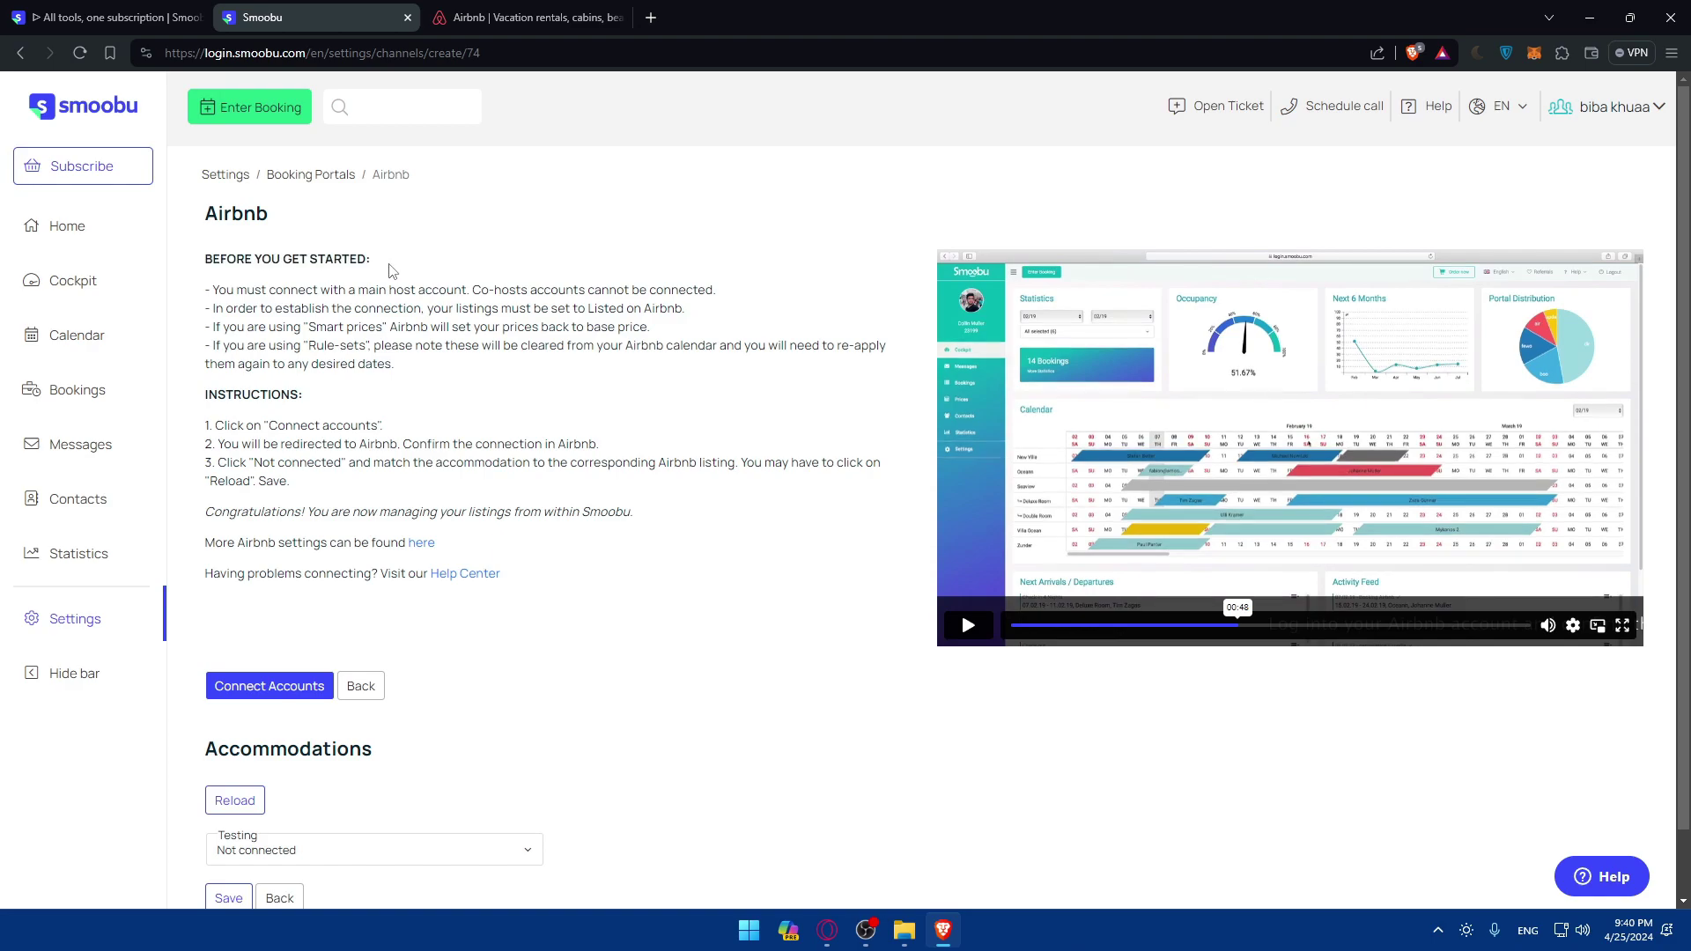
pyautogui.moveTo(218, 292); pyautogui.dragTo(361, 292)
pyautogui.click(361, 292)
# - Start the Airbnb account connection and tick the 'Text me a link' app option
pyautogui.click(276, 699)
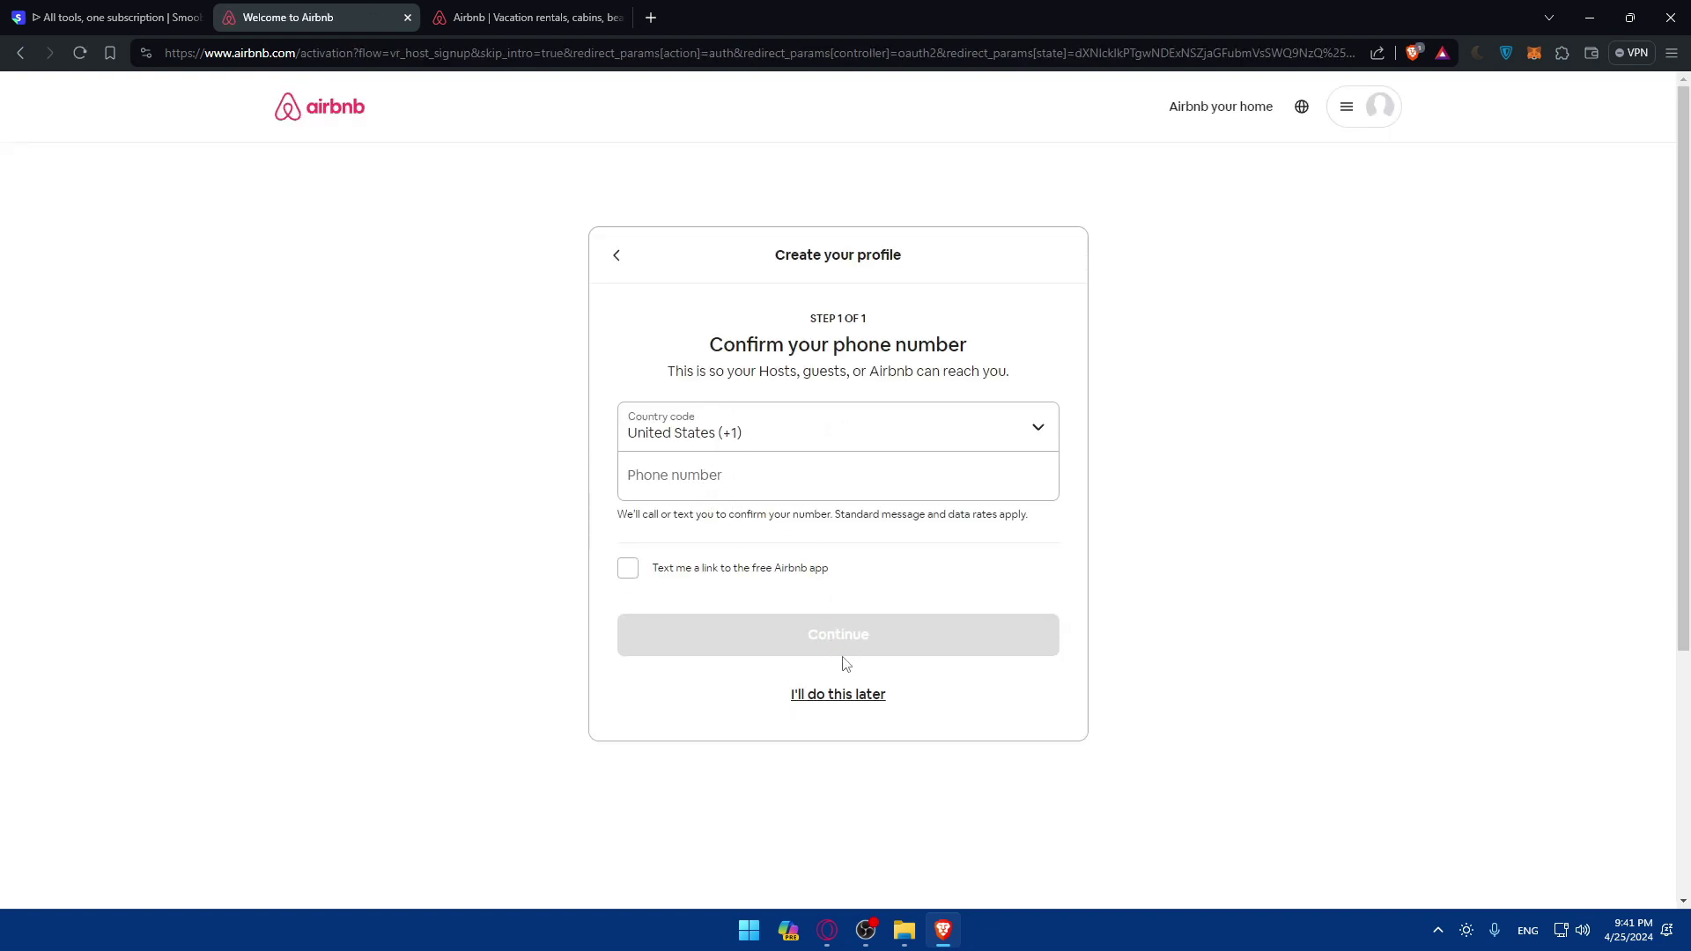
pyautogui.click(858, 700)
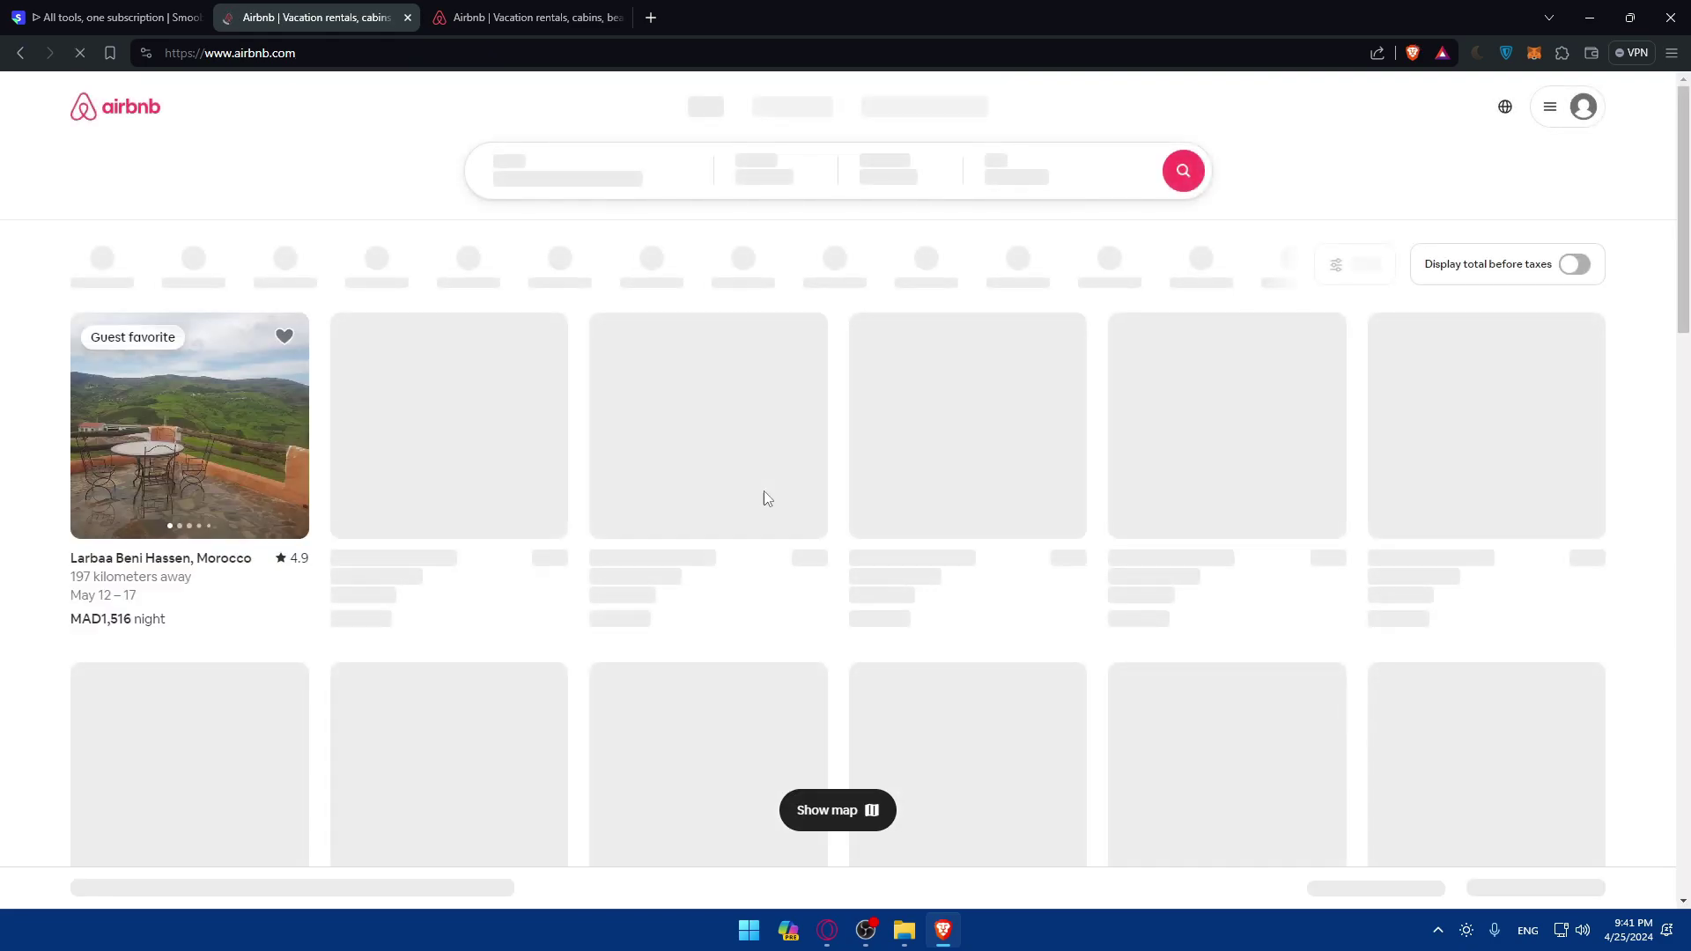
pyautogui.scroll(-3, 899, 458)
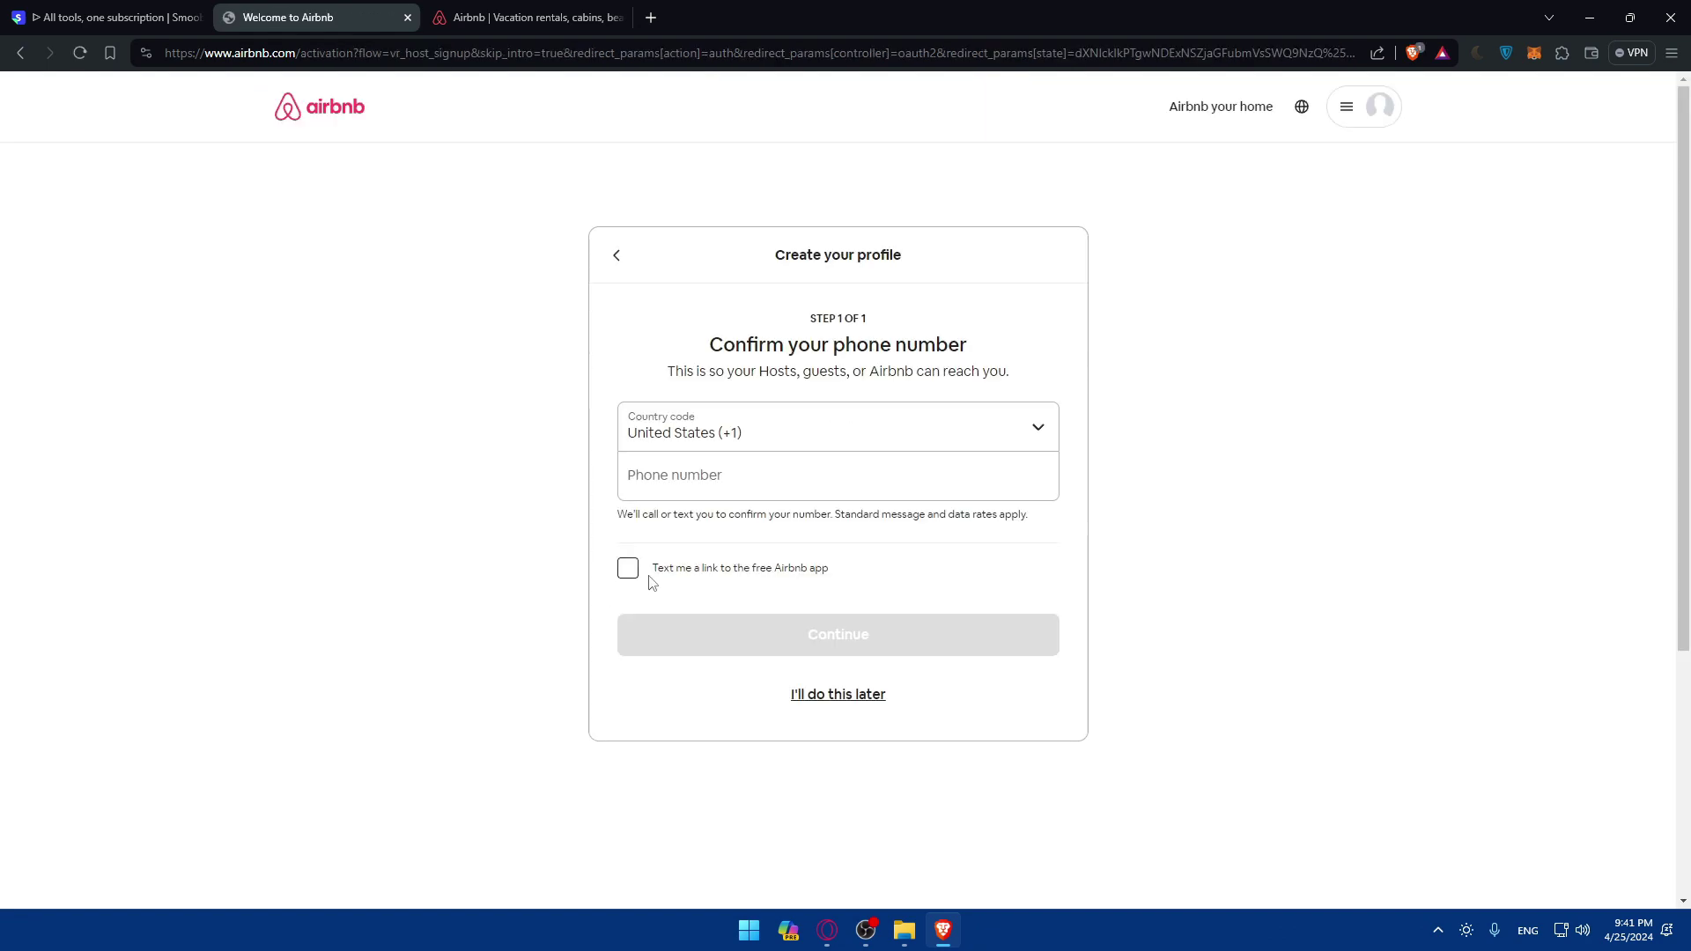
pyautogui.click(641, 574)
pyautogui.click(641, 574)
# - Submit the suggested autofill phone number with country code Uganda (+256)
pyautogui.click(687, 423)
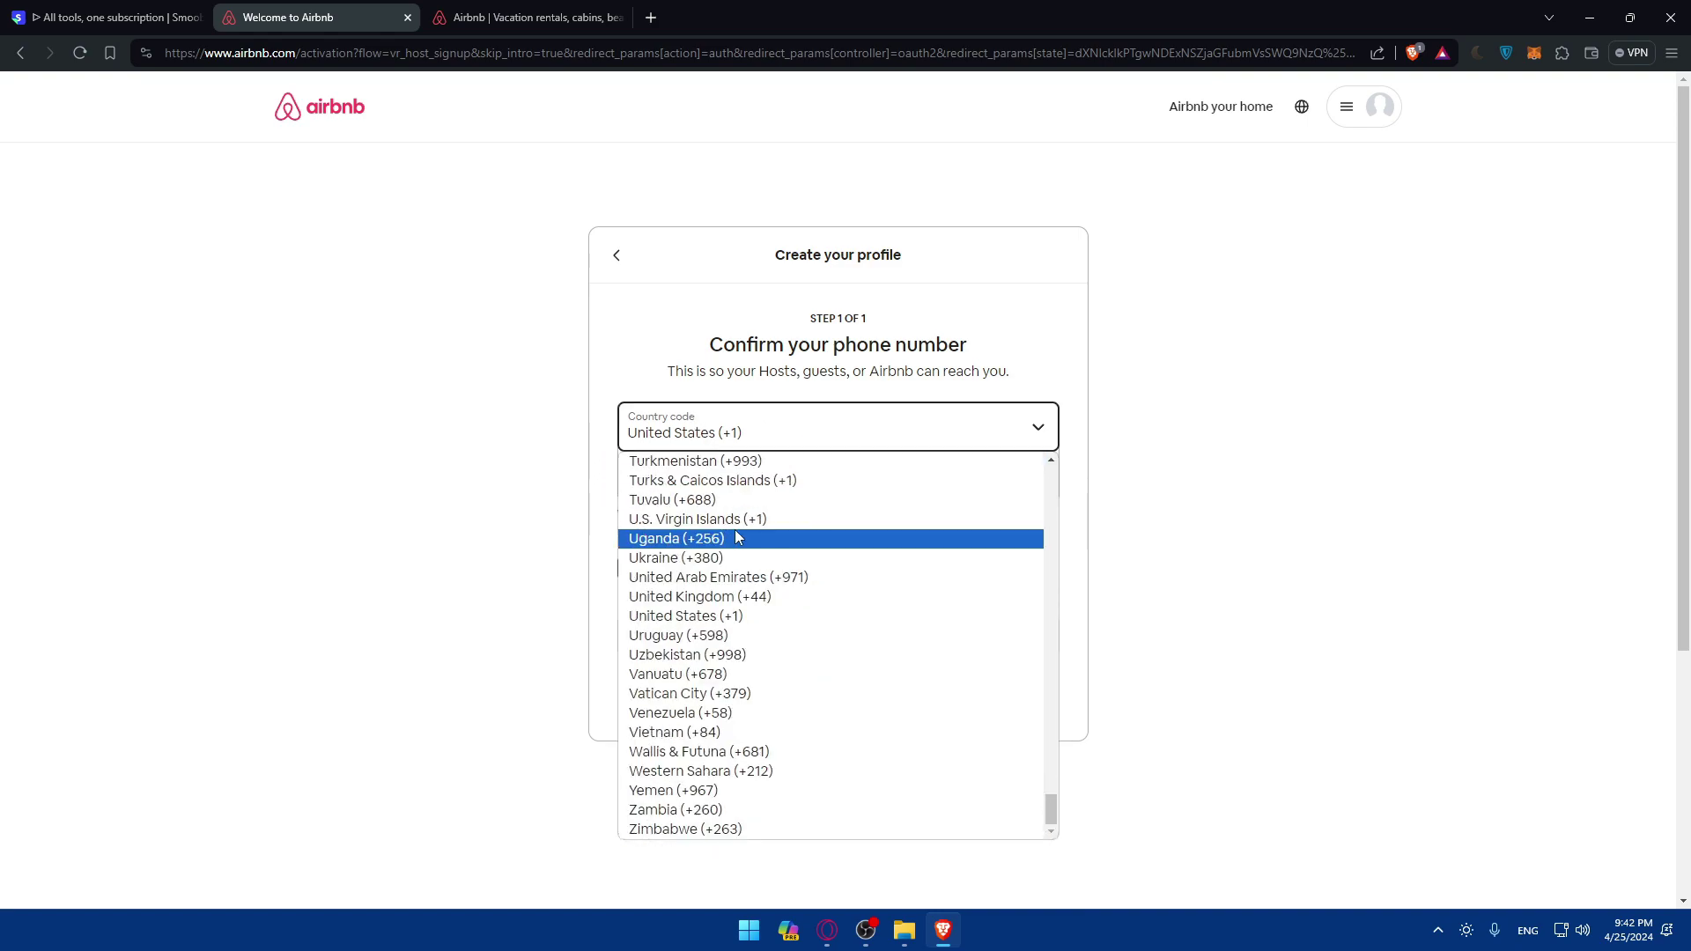
pyautogui.click(735, 537)
pyautogui.click(743, 487)
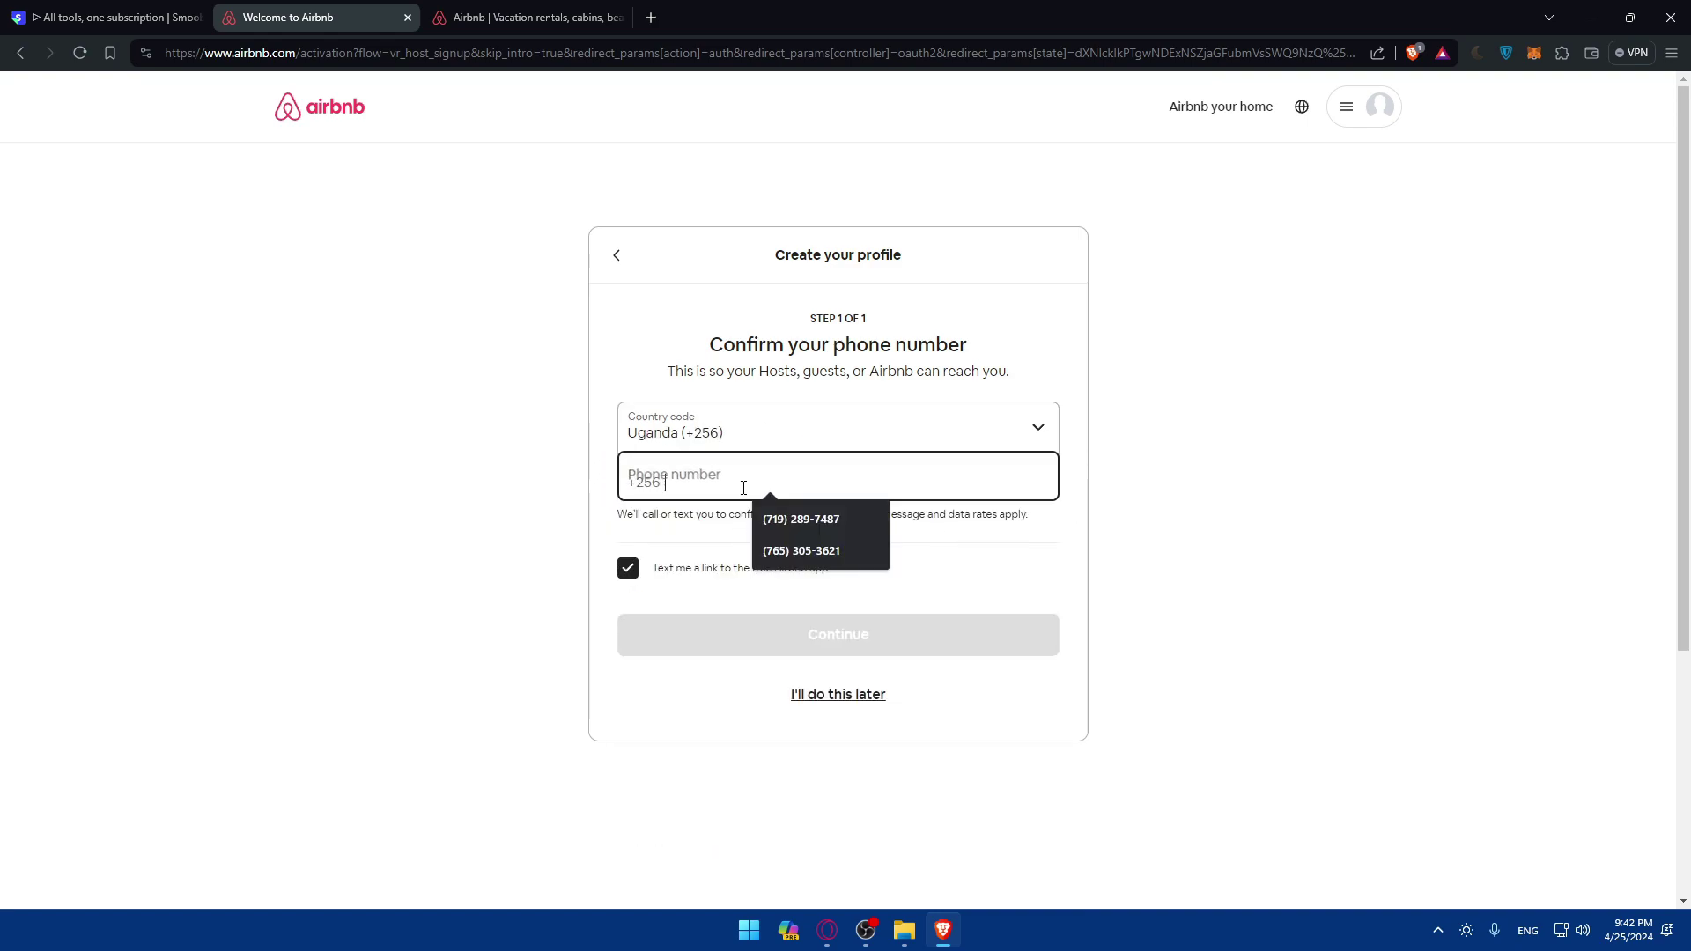
pyautogui.click(806, 525)
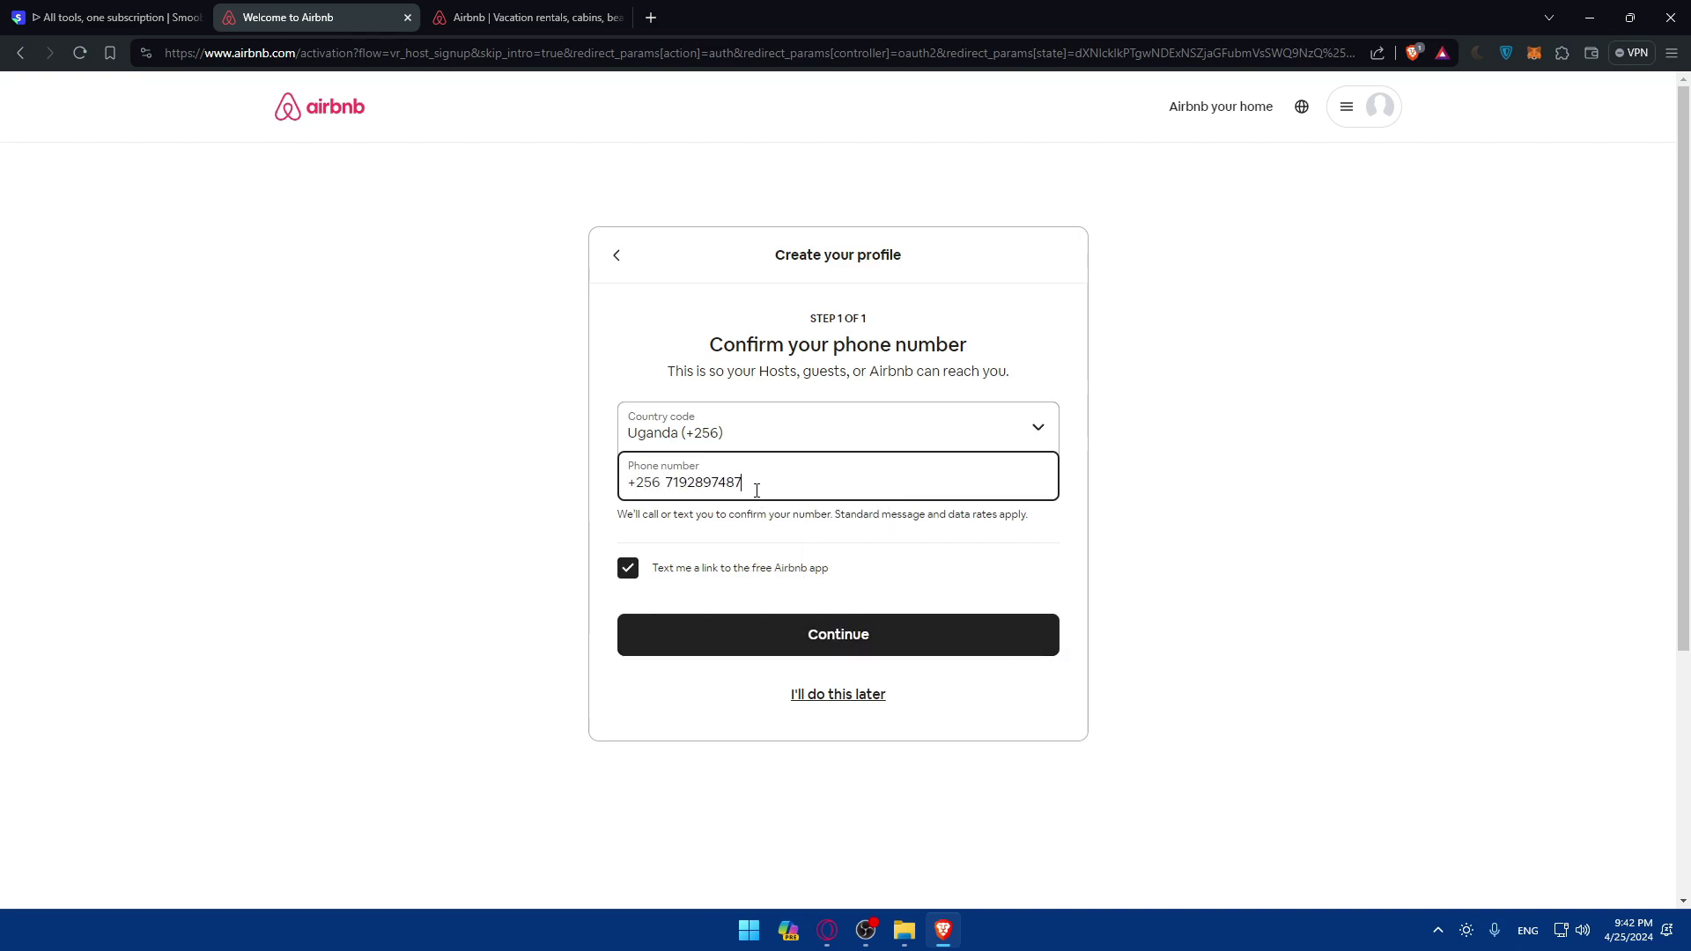
pyautogui.click(870, 636)
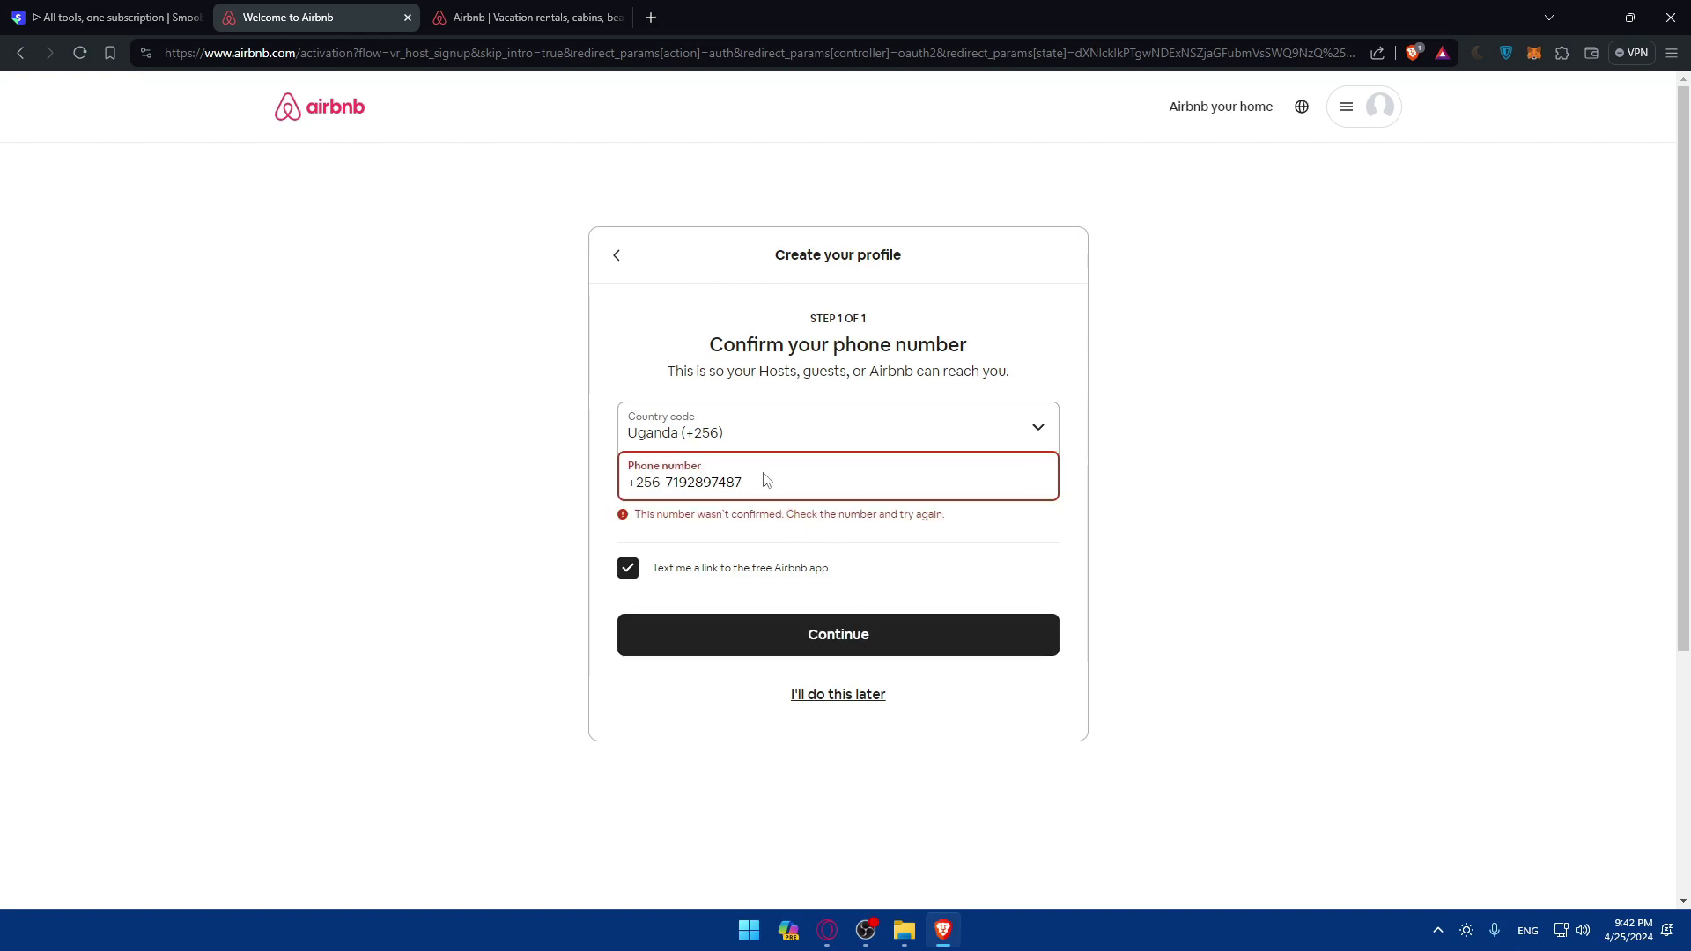
# - Switch the country code to United States (+1) and replace the phone number with a new one
pyautogui.click(700, 437)
pyautogui.press('Down')
pyautogui.press('Down')
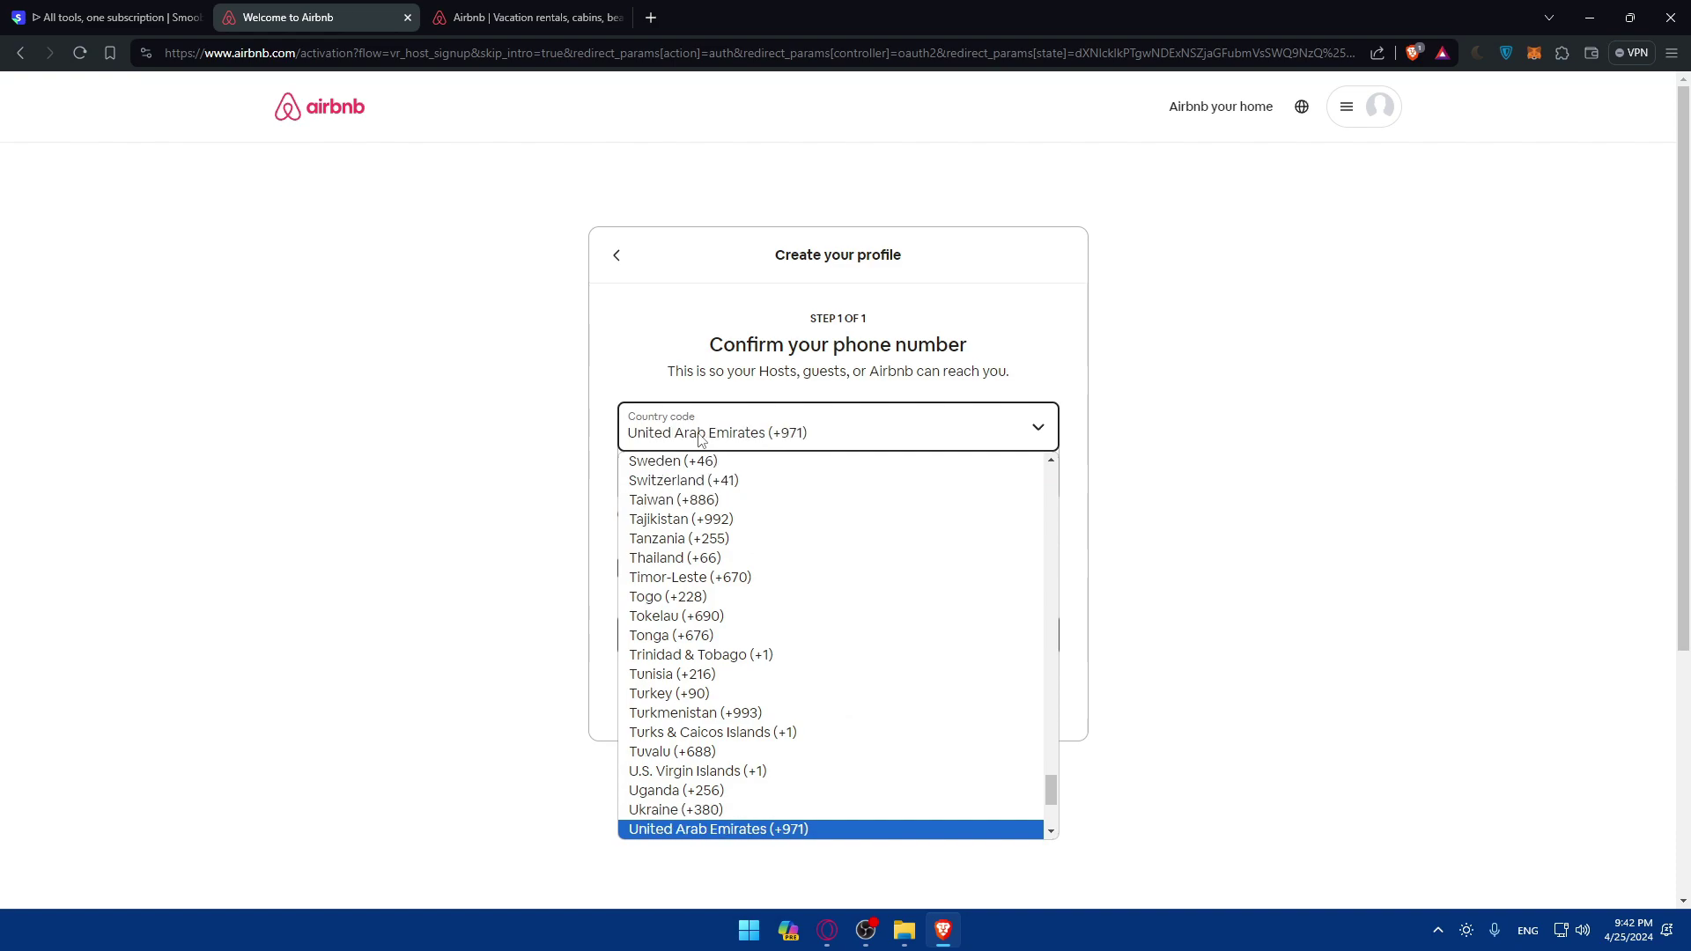
pyautogui.scroll(-3, 861, 766)
pyautogui.click(685, 616)
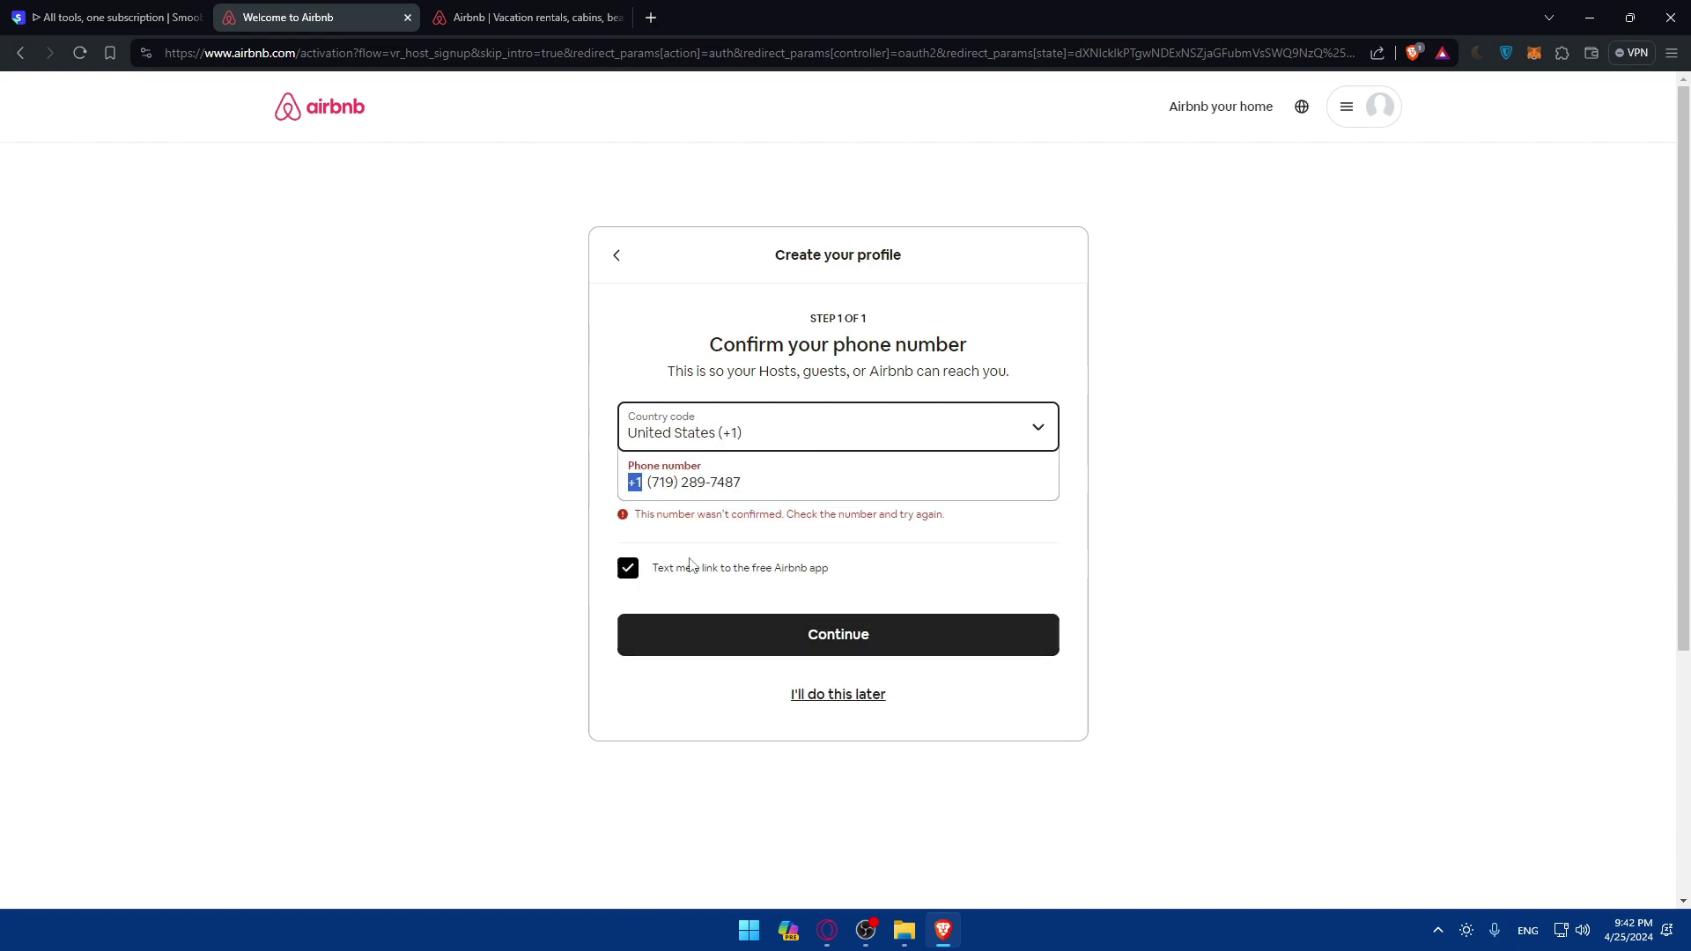
pyautogui.moveTo(785, 482); pyautogui.dragTo(633, 496)
pyautogui.write('20')
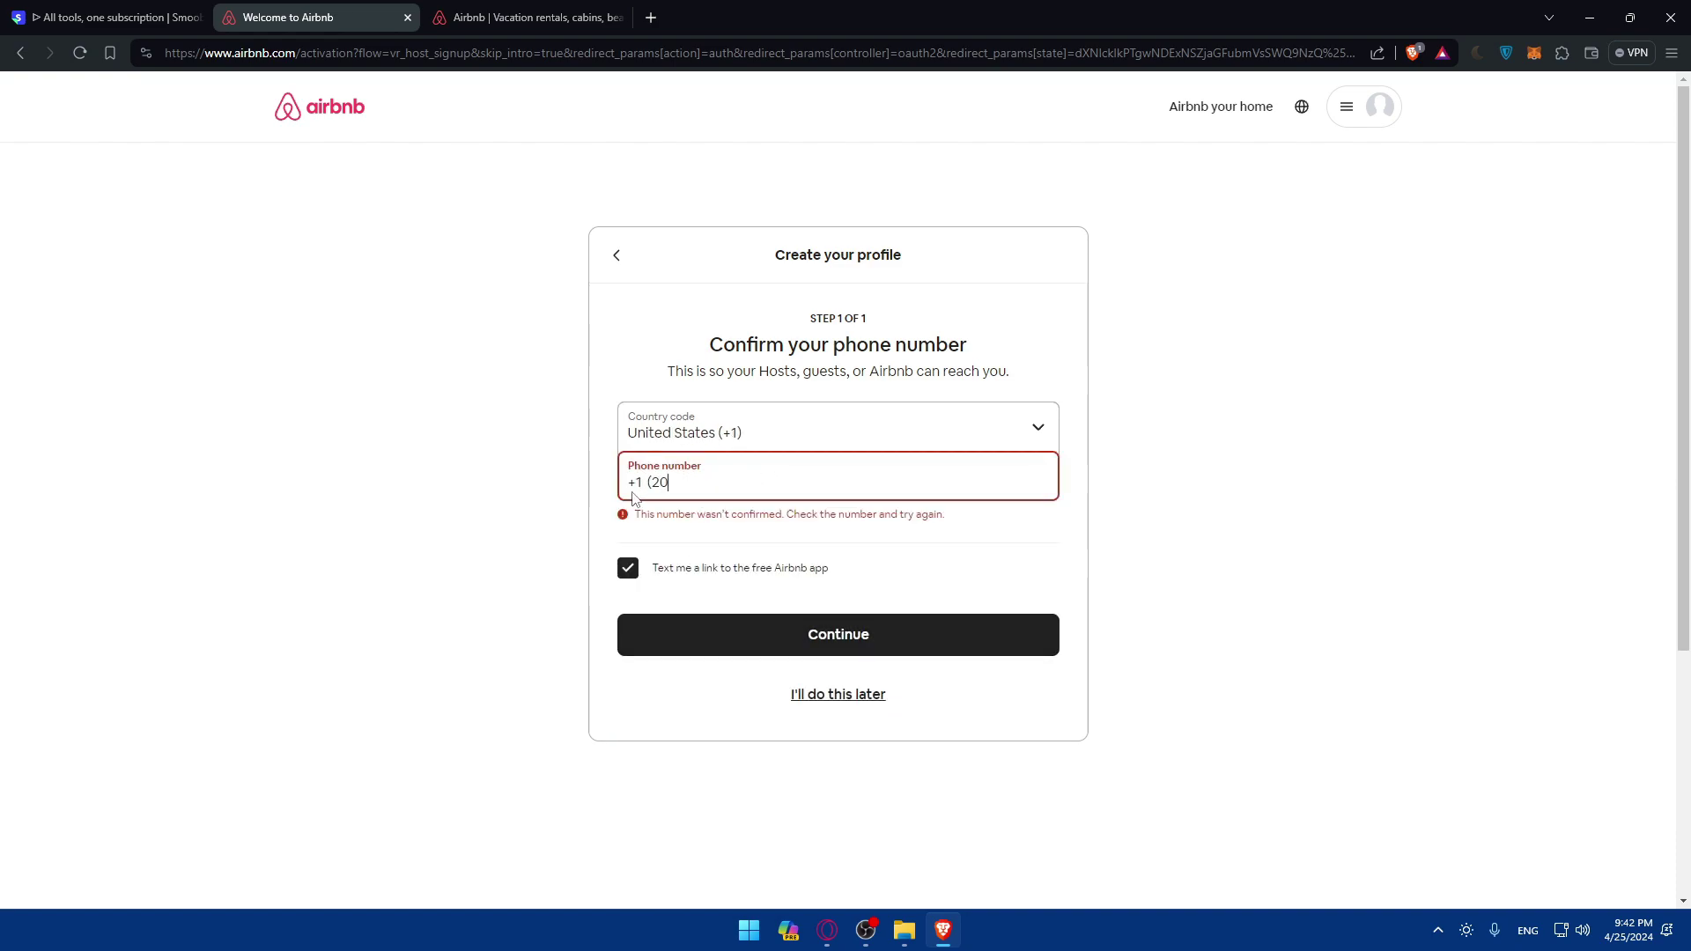
pyautogui.write('2) 555-1478')
# - Submit the number, enter the 4-digit confirmation code, then go back to Smoobu
pyautogui.click(772, 634)
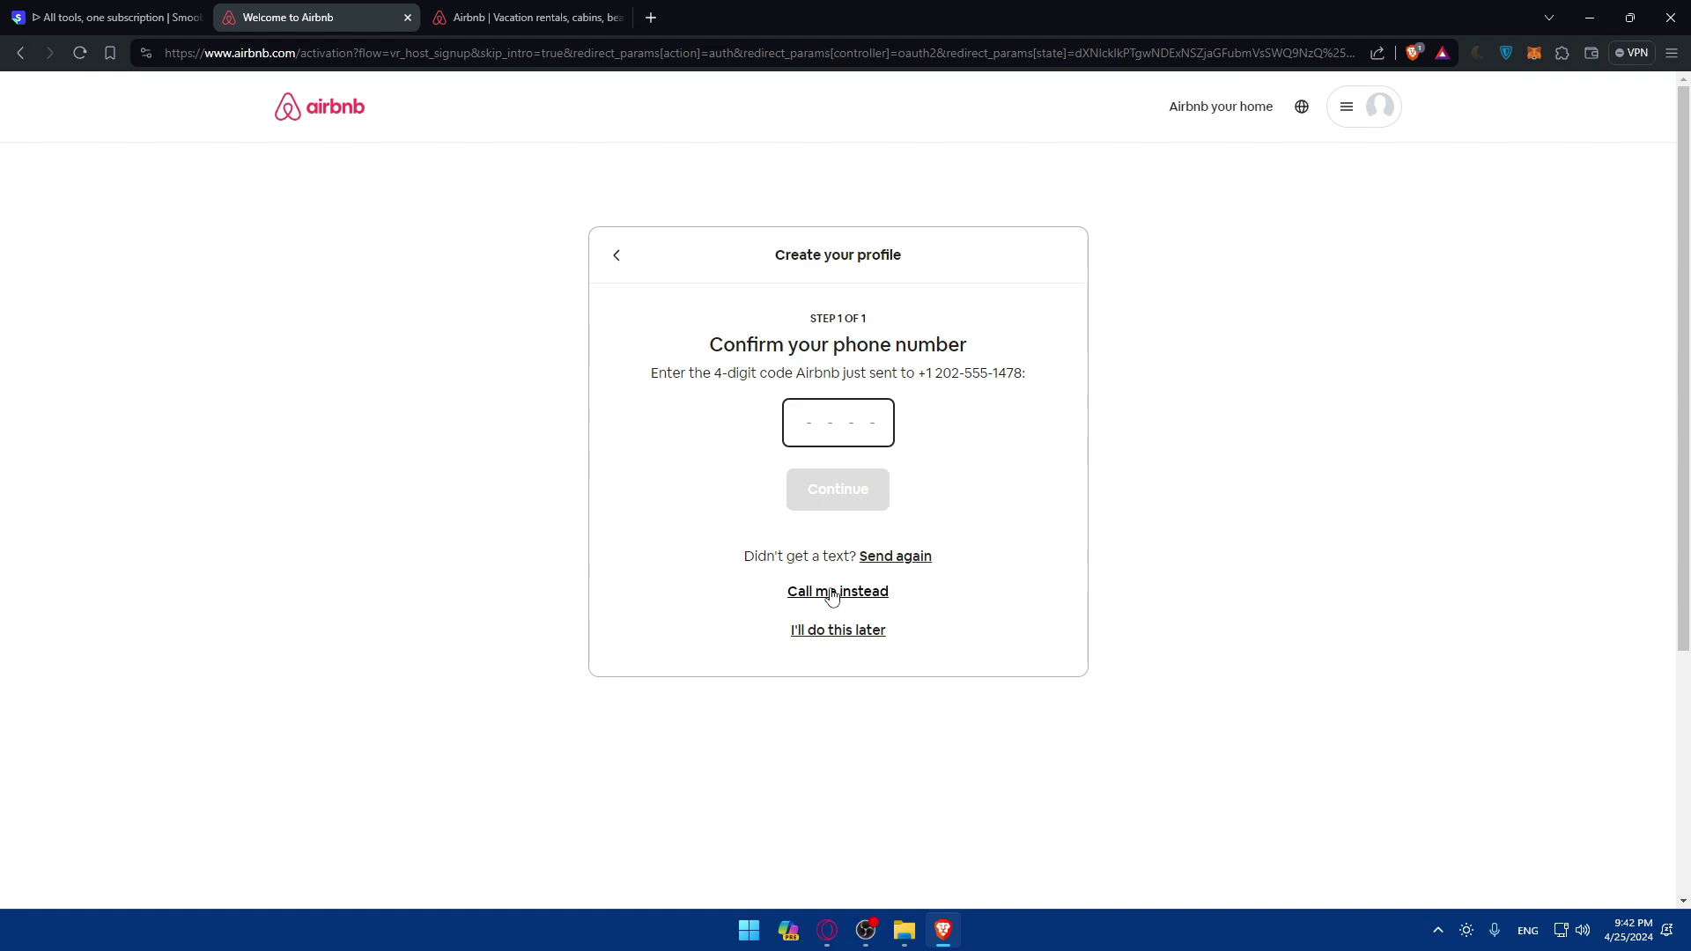
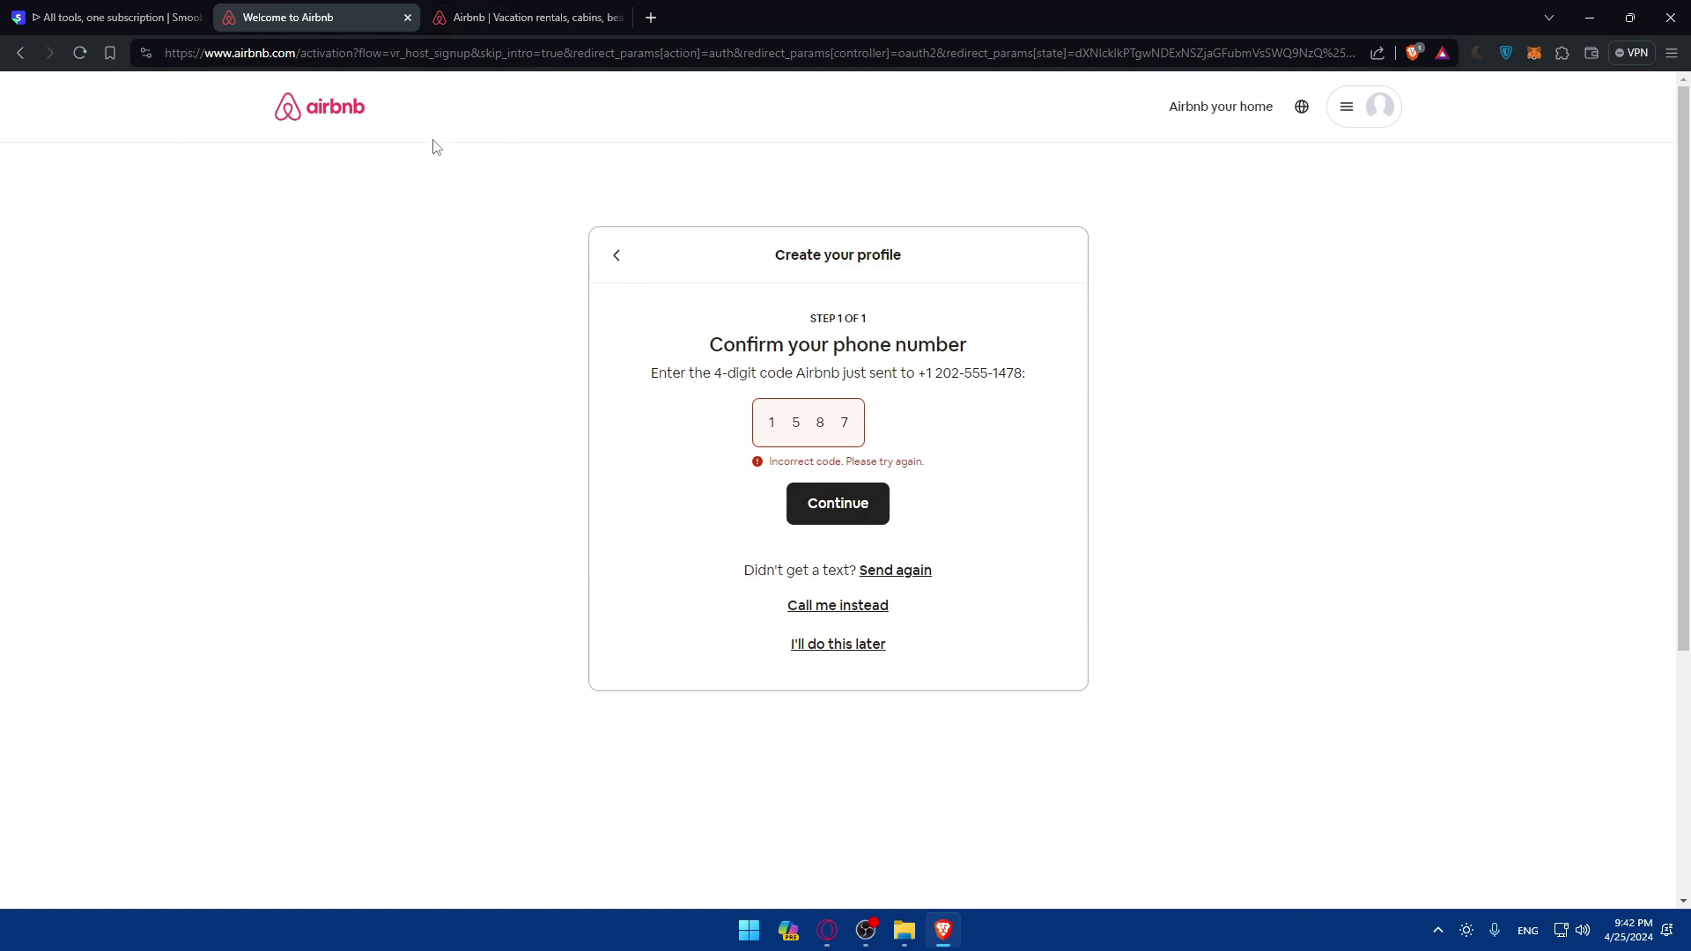
pyautogui.hotkey('alt', 'Left')
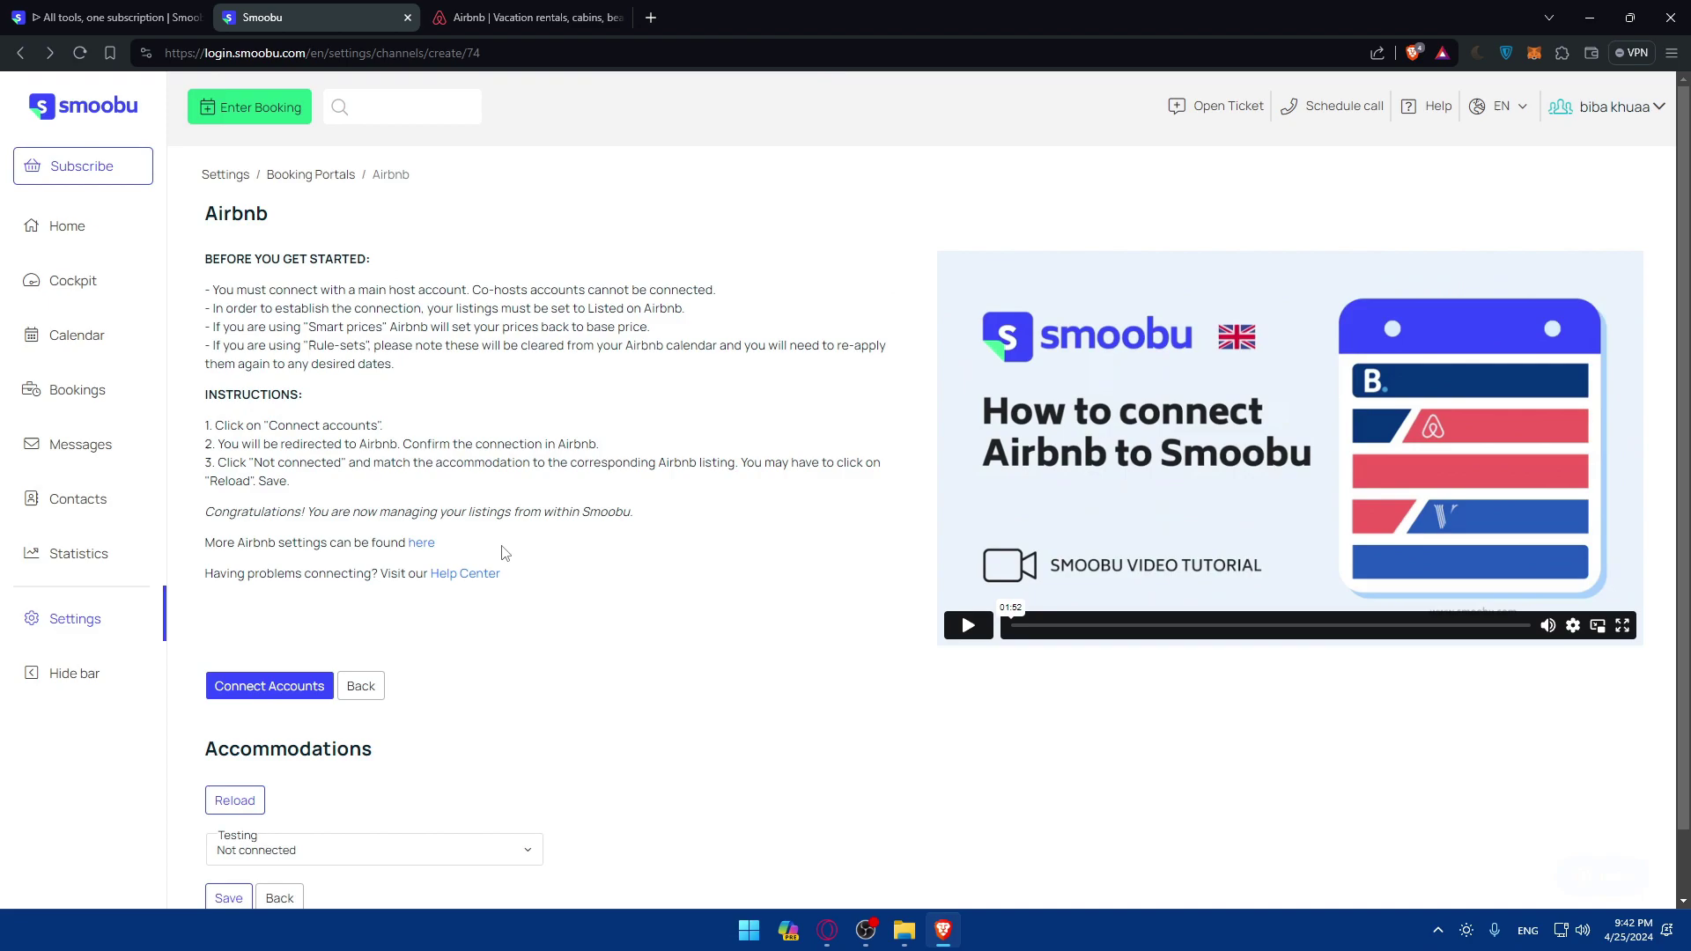
# - Reload the Airbnb accommodations, leave Testing unconnected, and return to the Home dashboard
pyautogui.scroll(-1, 497, 553)
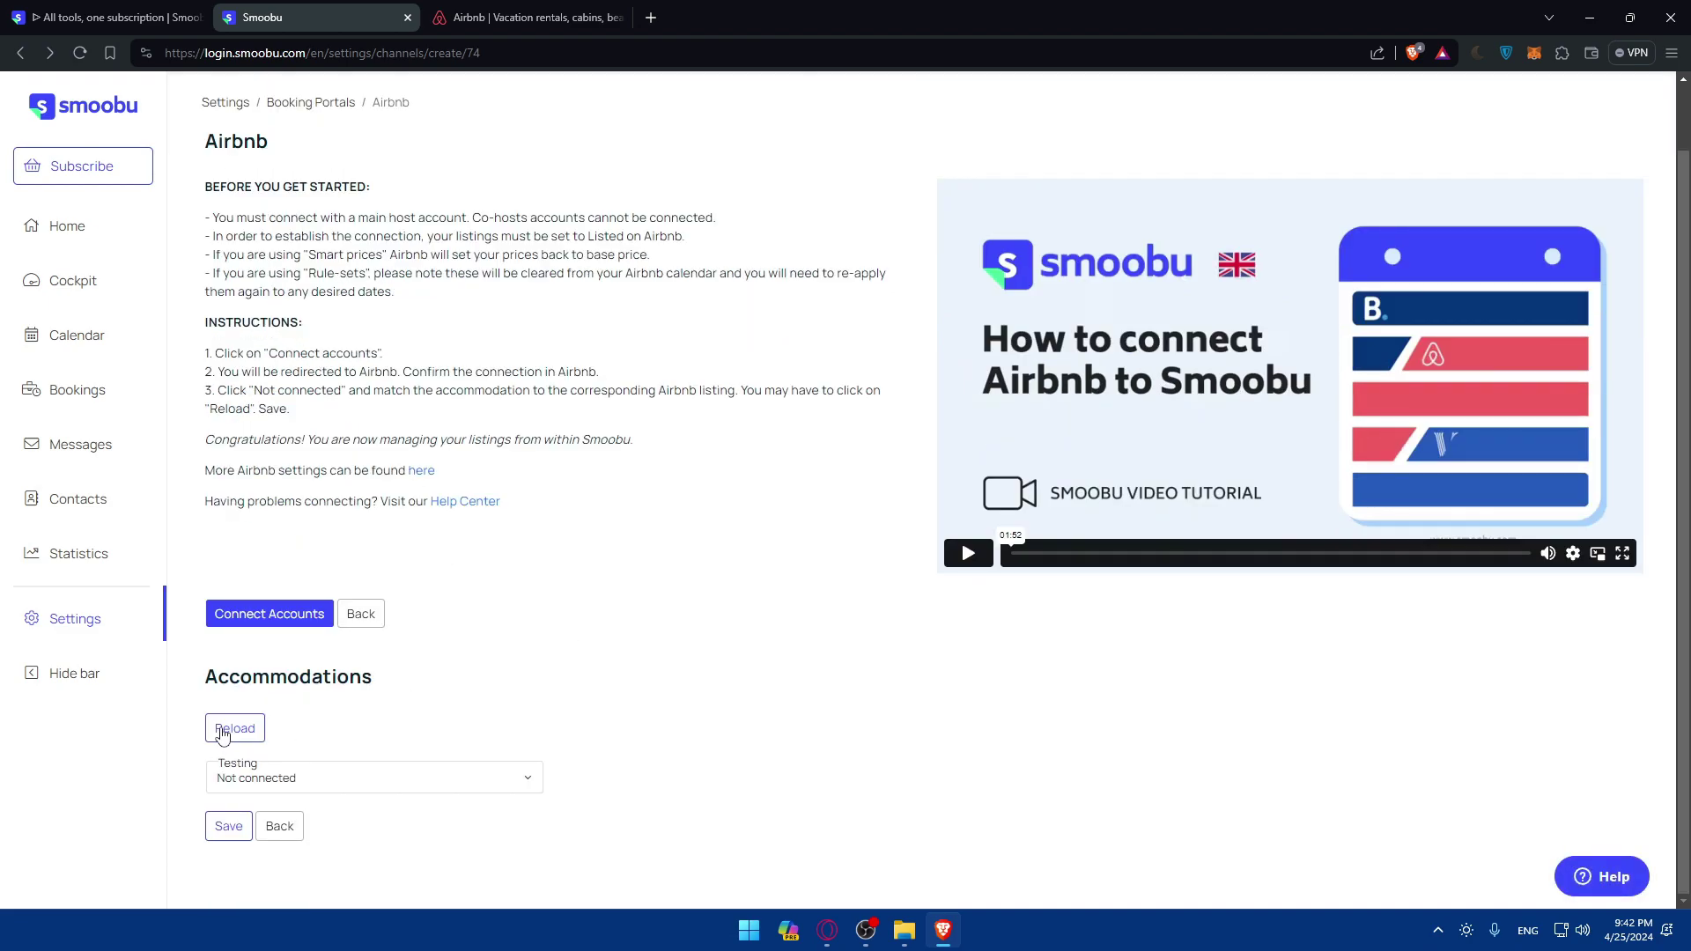
pyautogui.click(243, 736)
pyautogui.click(253, 785)
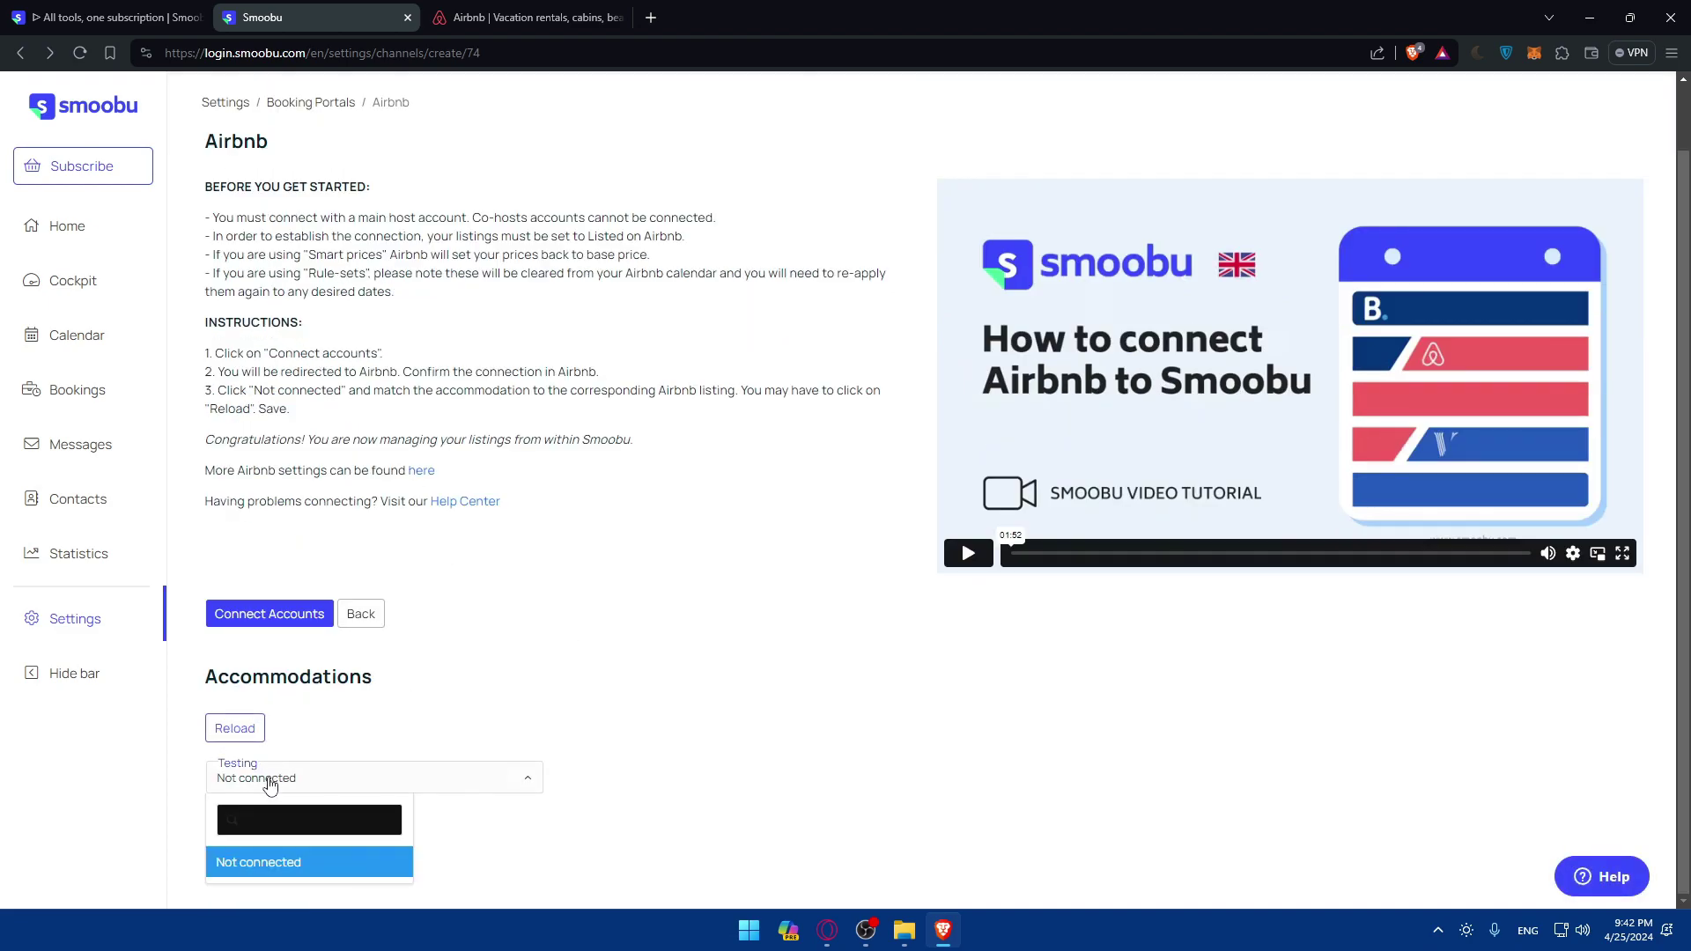
pyautogui.click(532, 823)
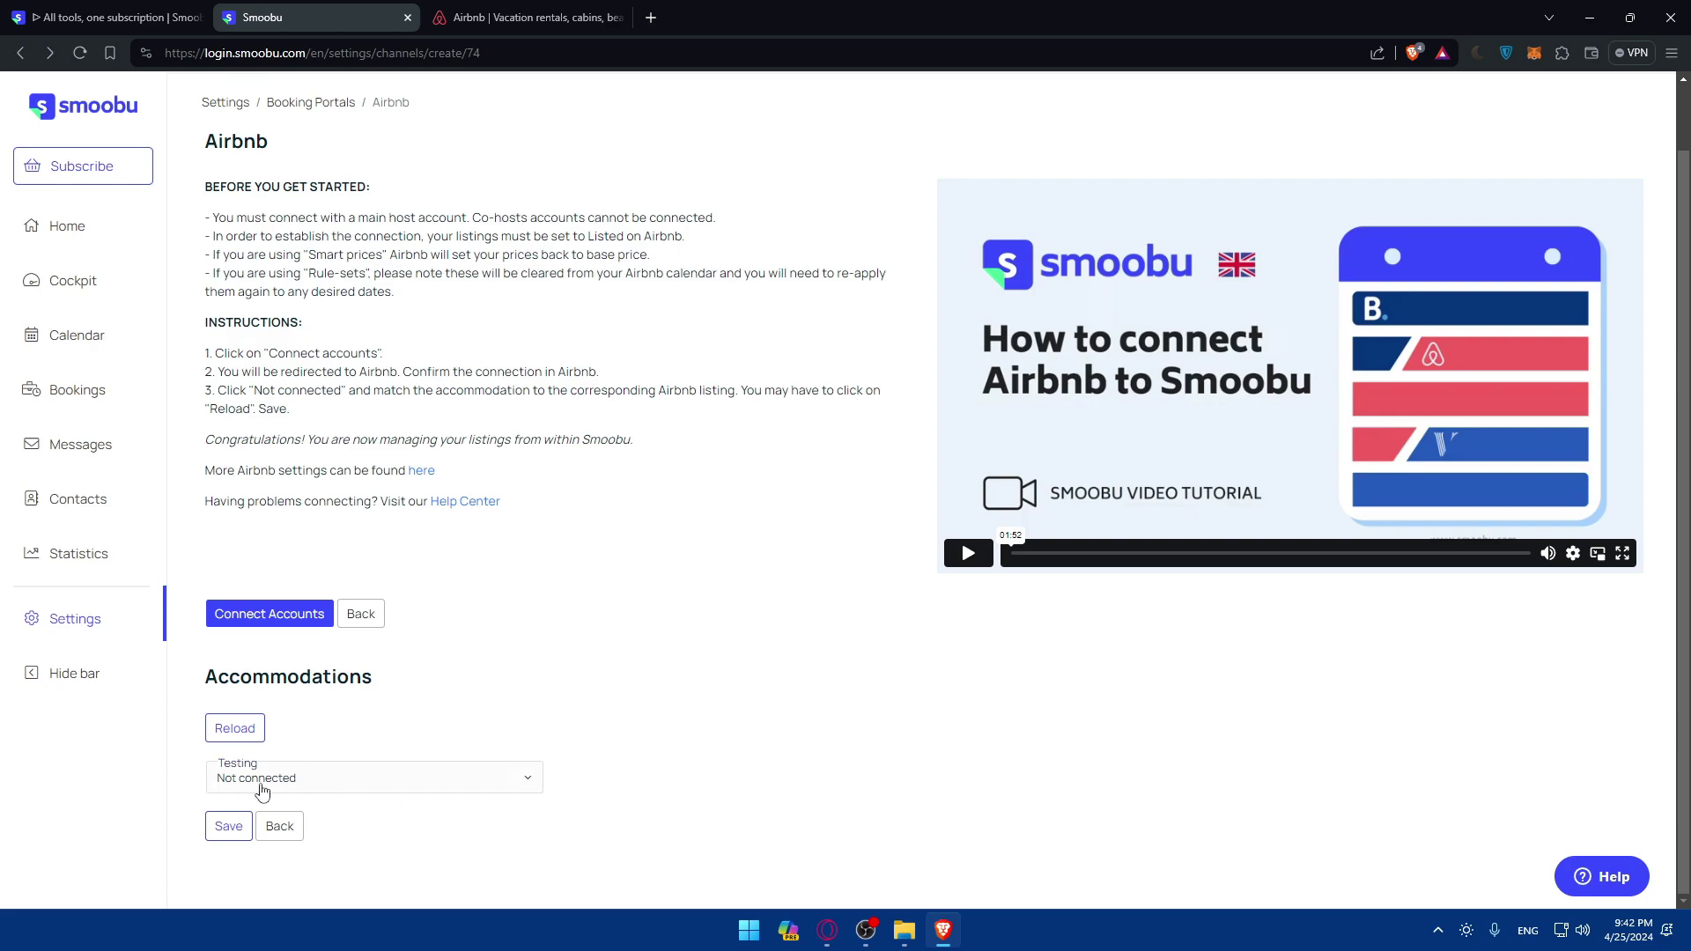
pyautogui.click(69, 234)
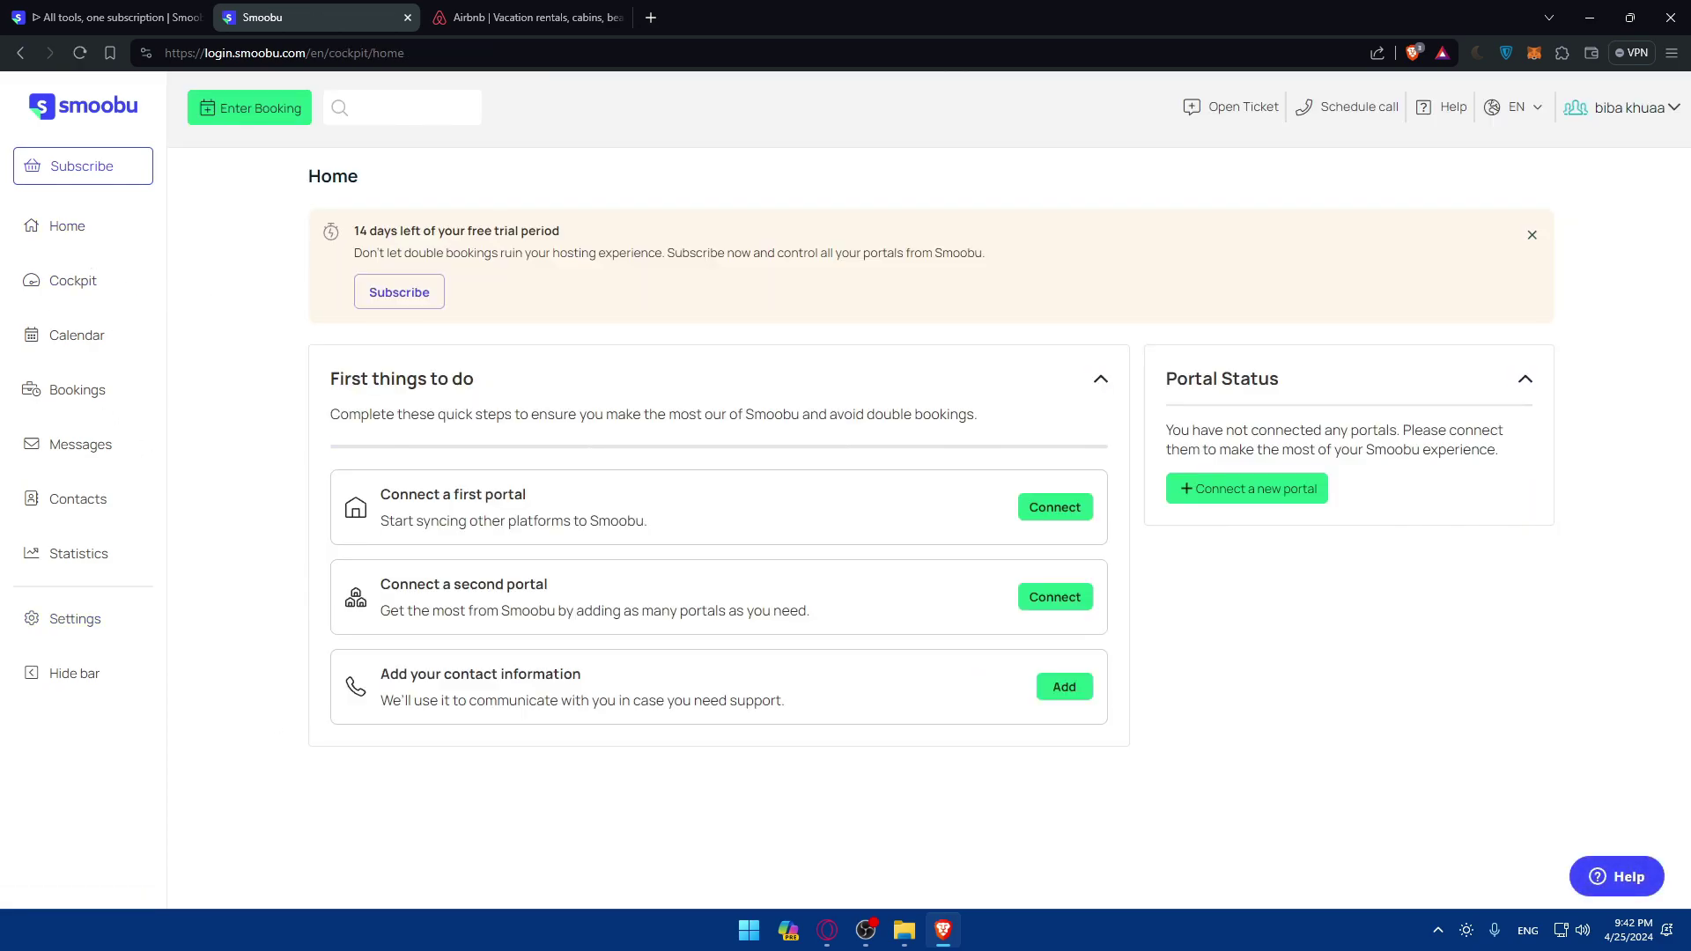